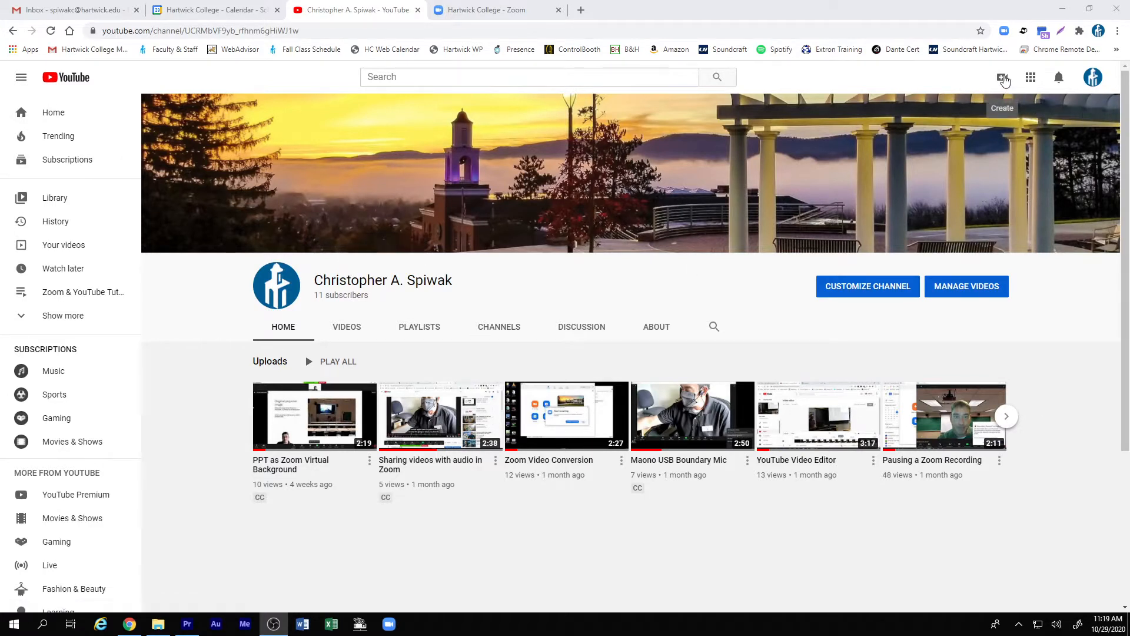
# Step: Start scheduling a new live stream and title it "Test Performance"
pyautogui.click(1002, 78)
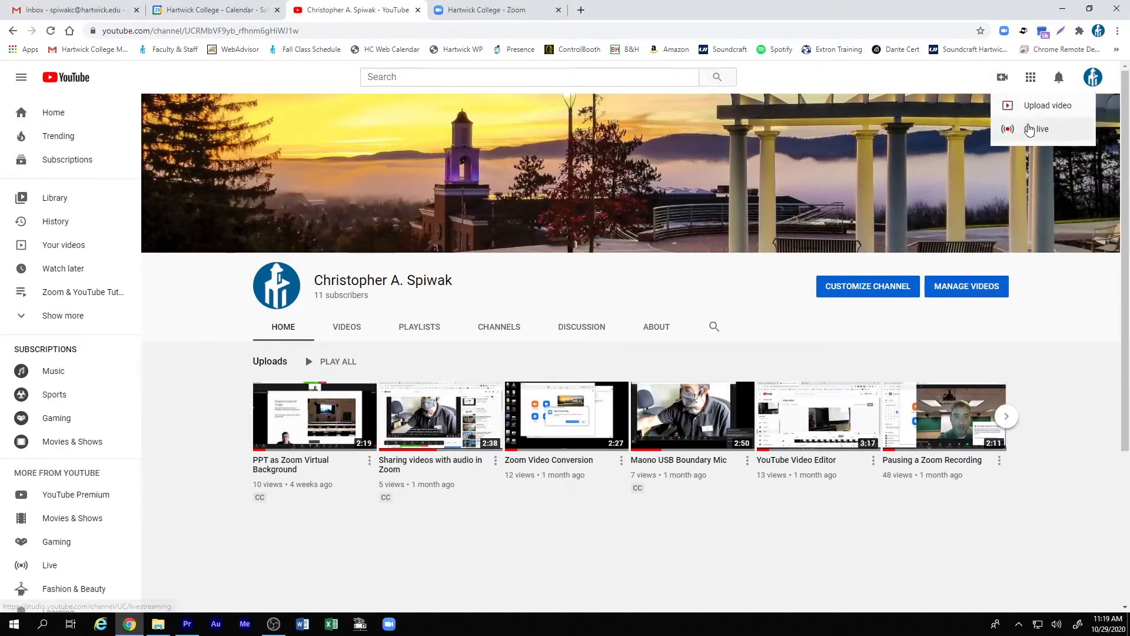
pyautogui.click(1029, 131)
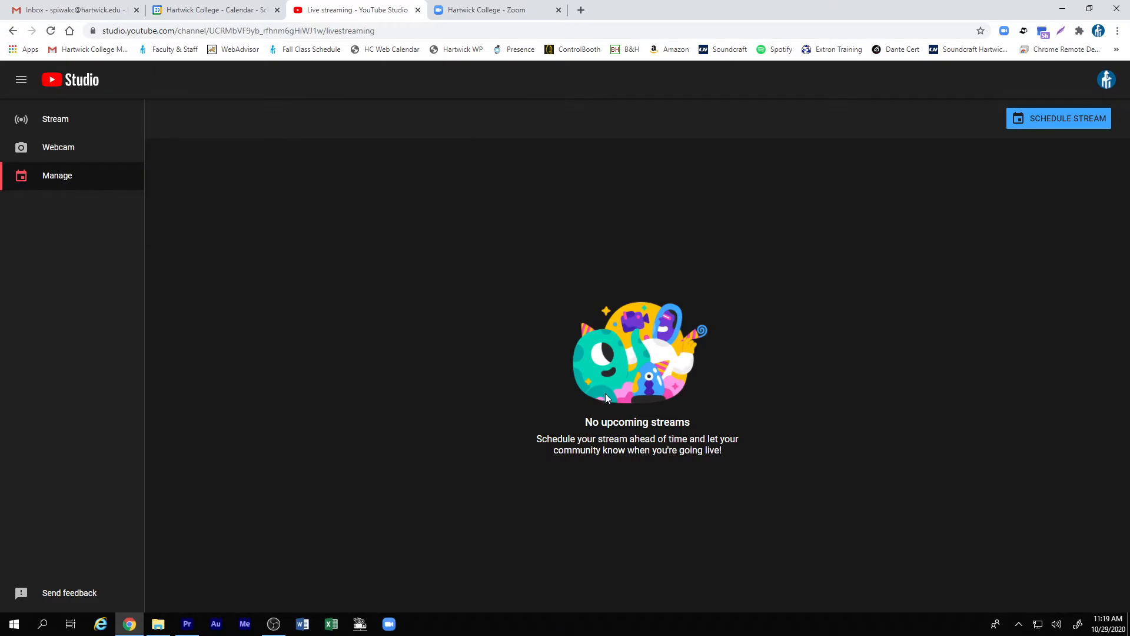
pyautogui.click(1059, 127)
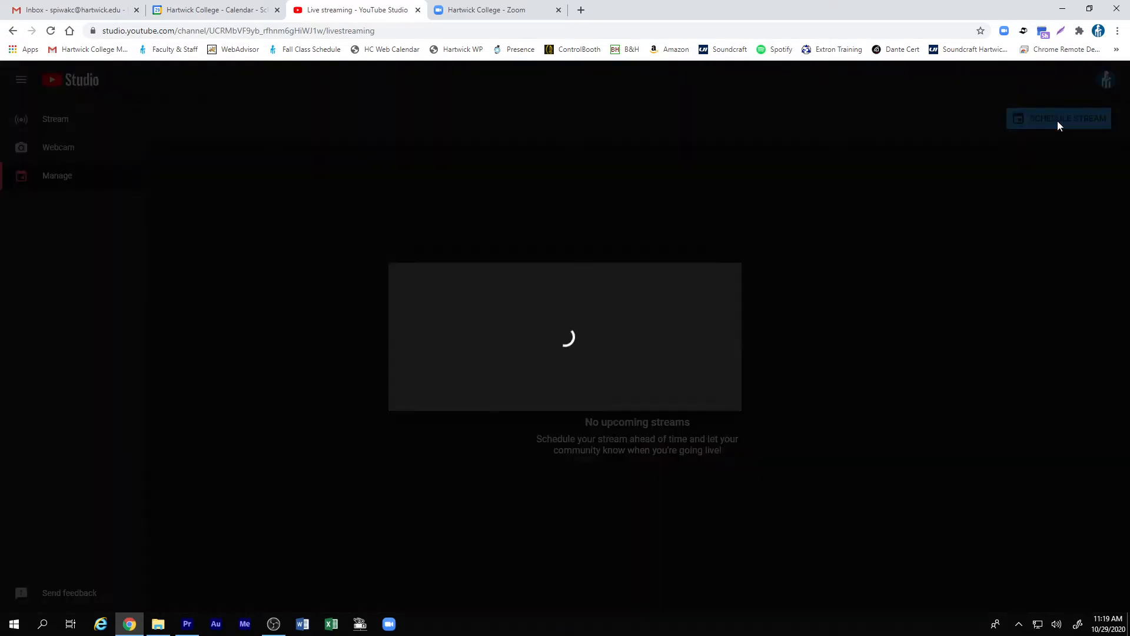
pyautogui.click(479, 171)
pyautogui.write('Test Performance')
pyautogui.press('Tab')
# Step: Set the stream's visibility to Unlisted and enter the description "testing stream from Zoom"
pyautogui.click(506, 211)
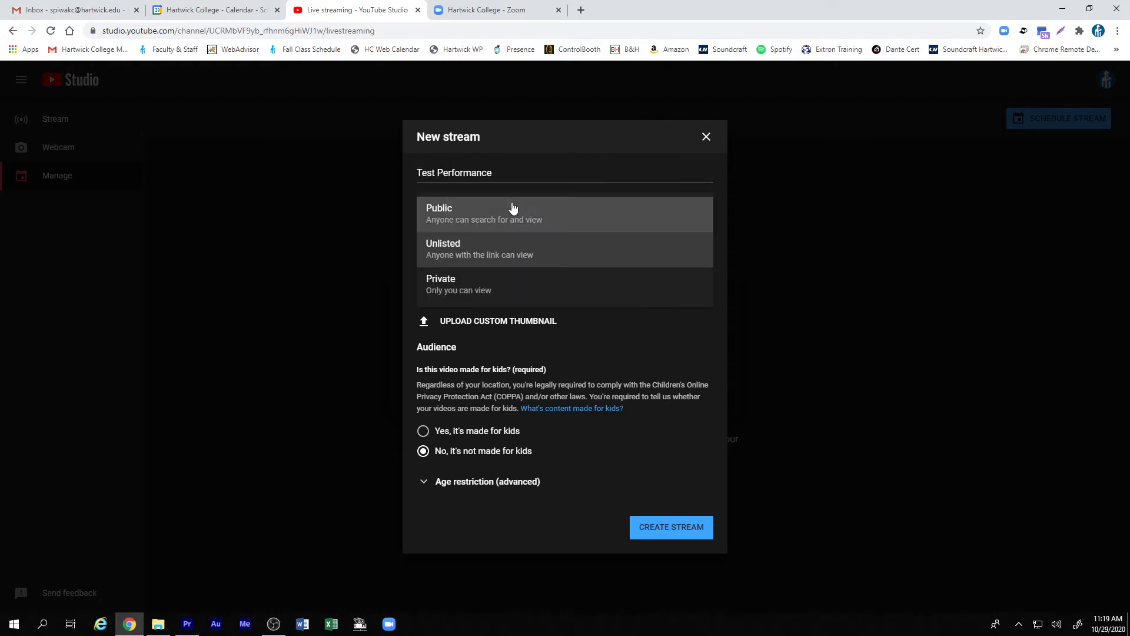
pyautogui.click(472, 251)
pyautogui.click(484, 229)
pyautogui.write('testing stream')
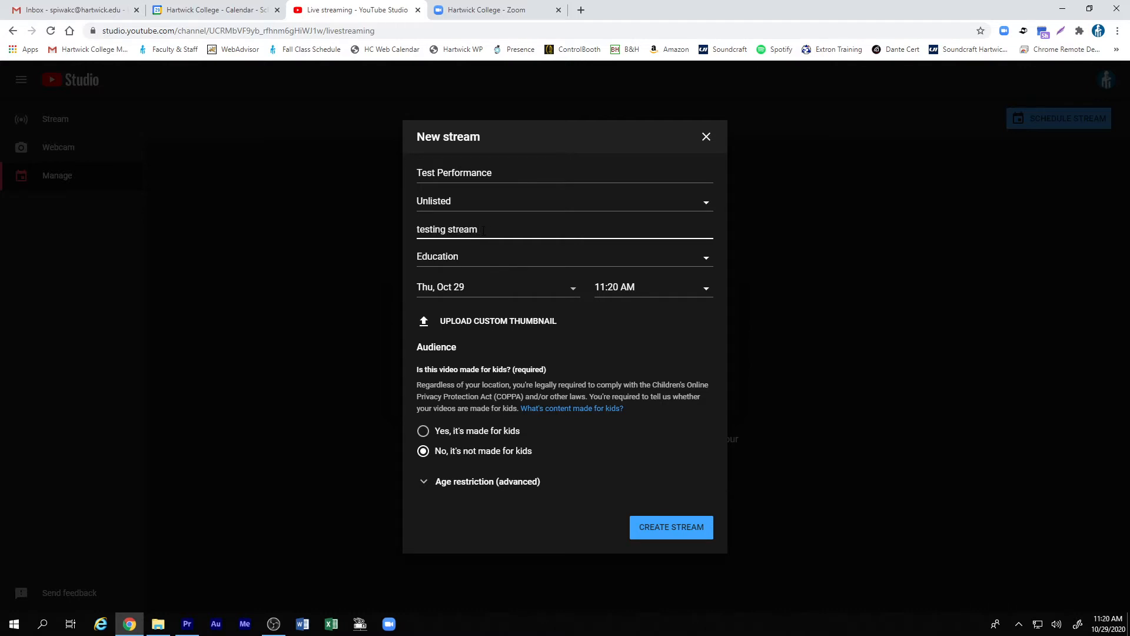
pyautogui.write(' from Zoom')
# Step: Set the stream's start time to 12:00 PM
pyautogui.click(705, 289)
pyautogui.scroll(-3, 650, 364)
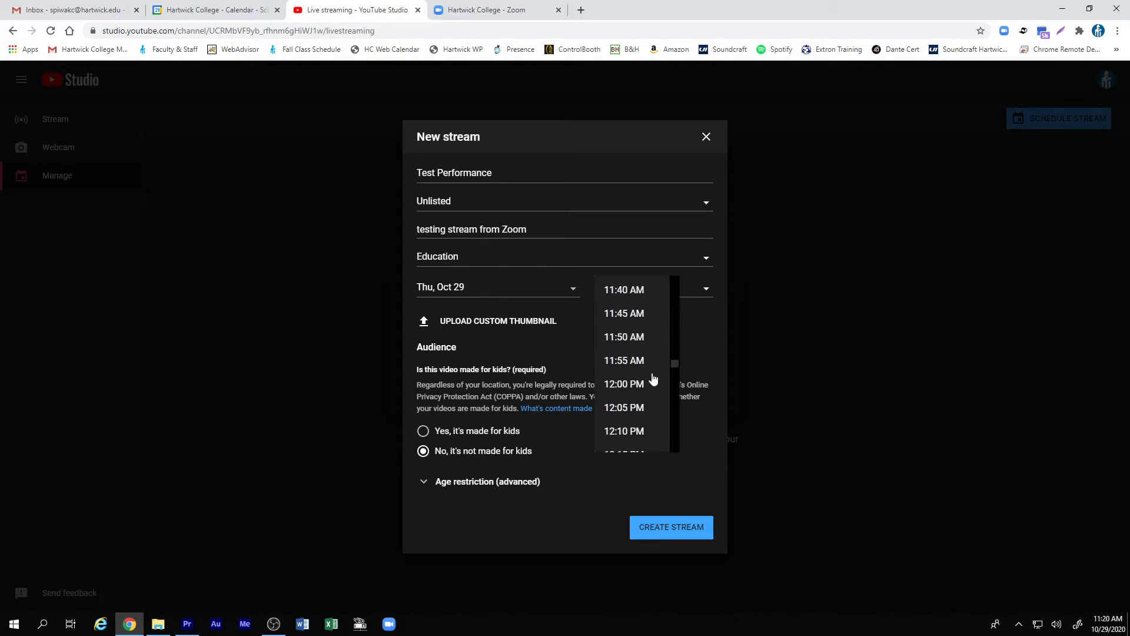
pyautogui.click(637, 340)
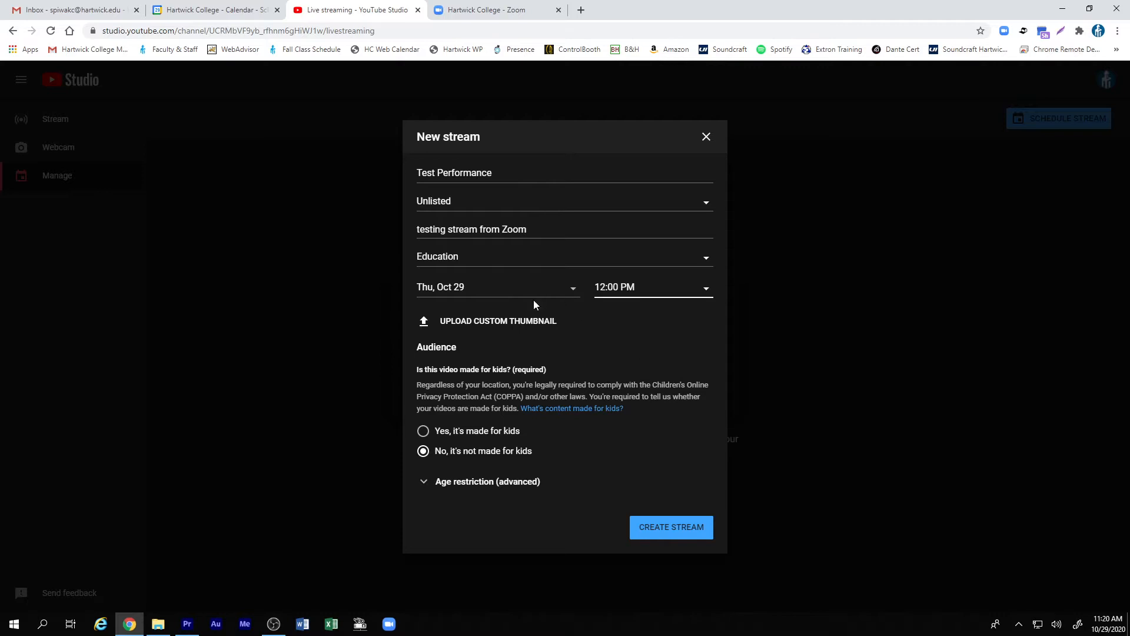
# Step: Upload 20190913_184319.jpg from the Pictures folder as the stream's custom thumbnail
pyautogui.click(510, 323)
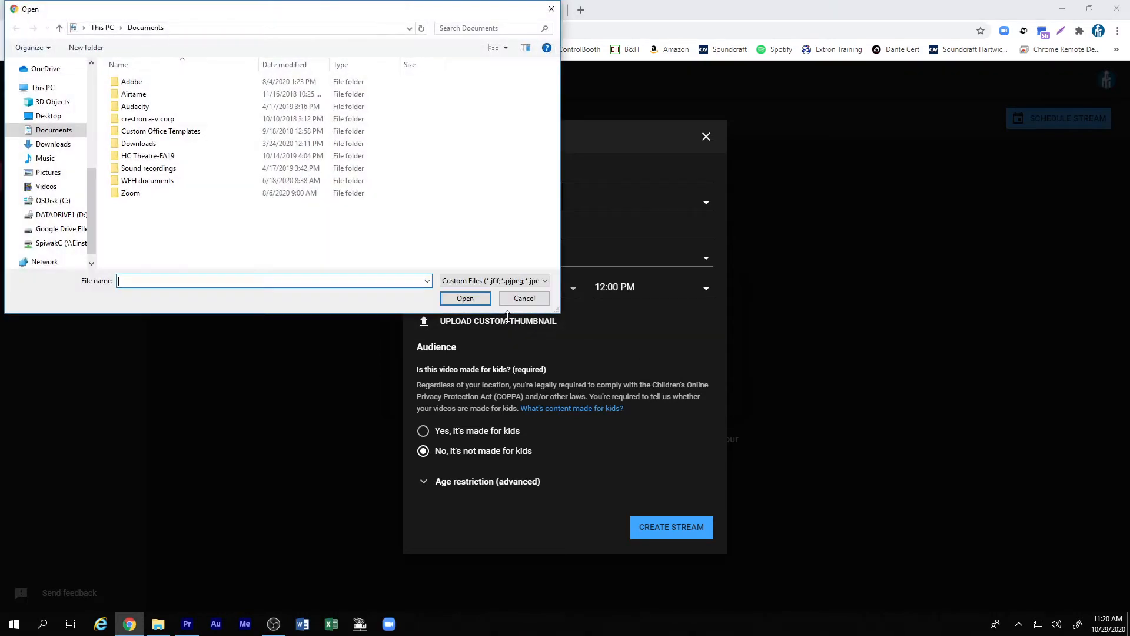
pyautogui.click(49, 173)
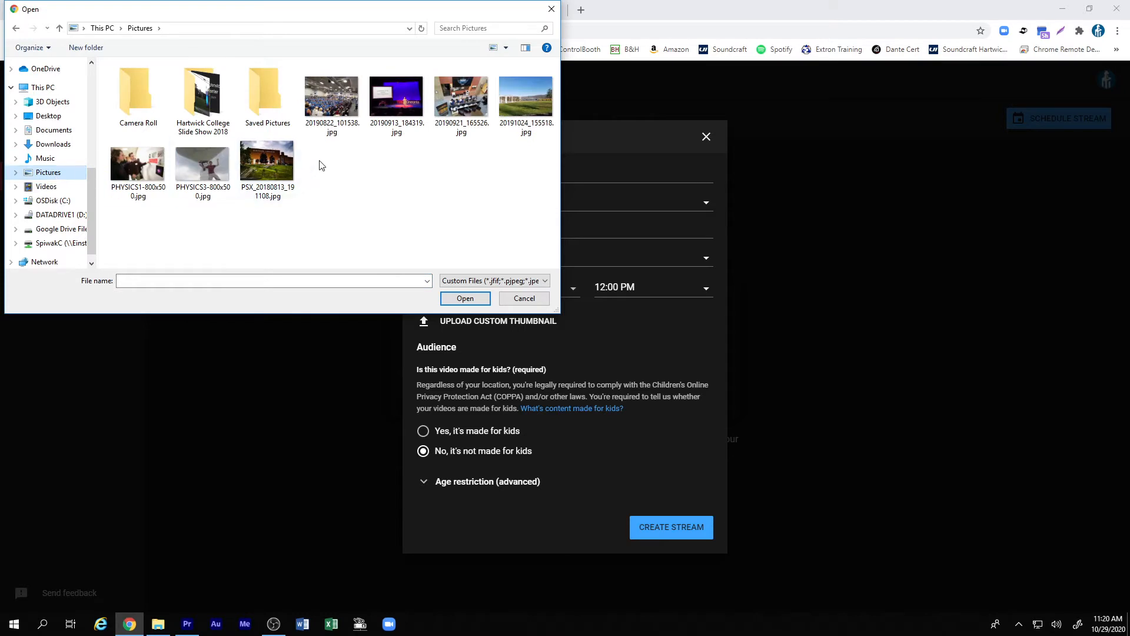
pyautogui.click(399, 111)
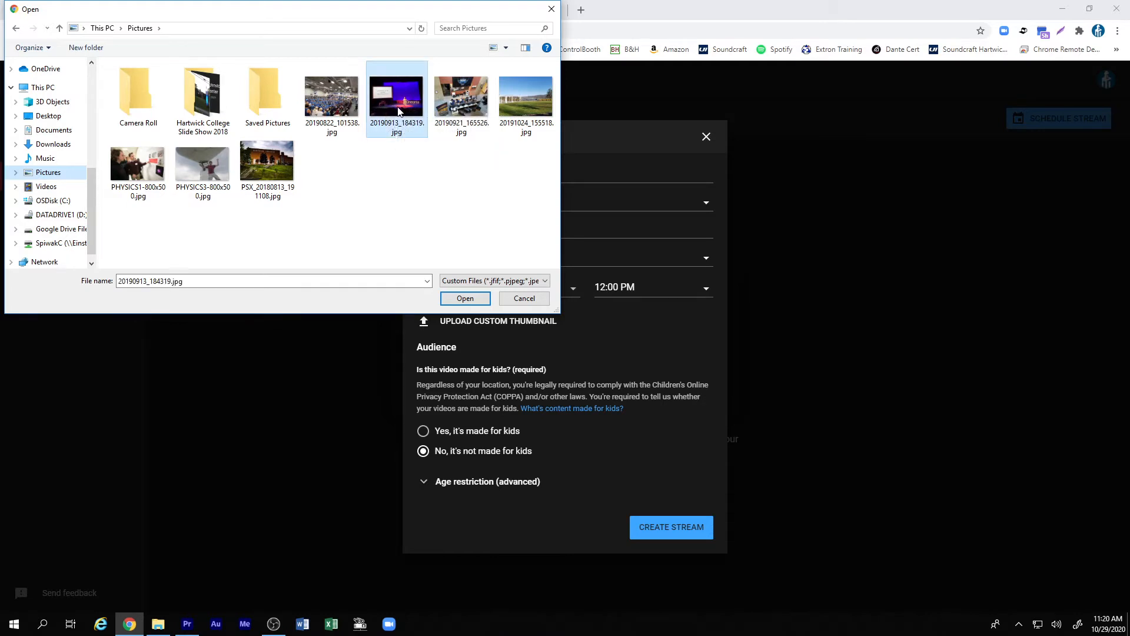
pyautogui.doubleClick(399, 111)
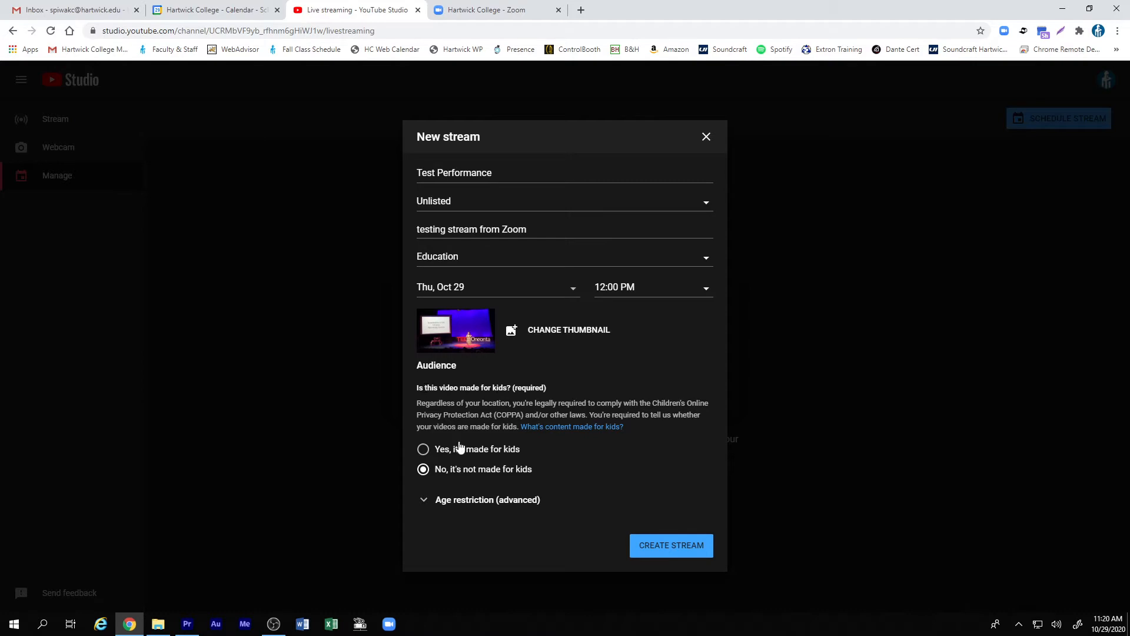
# Step: Check the advanced age restriction options and create the stream
pyautogui.click(442, 505)
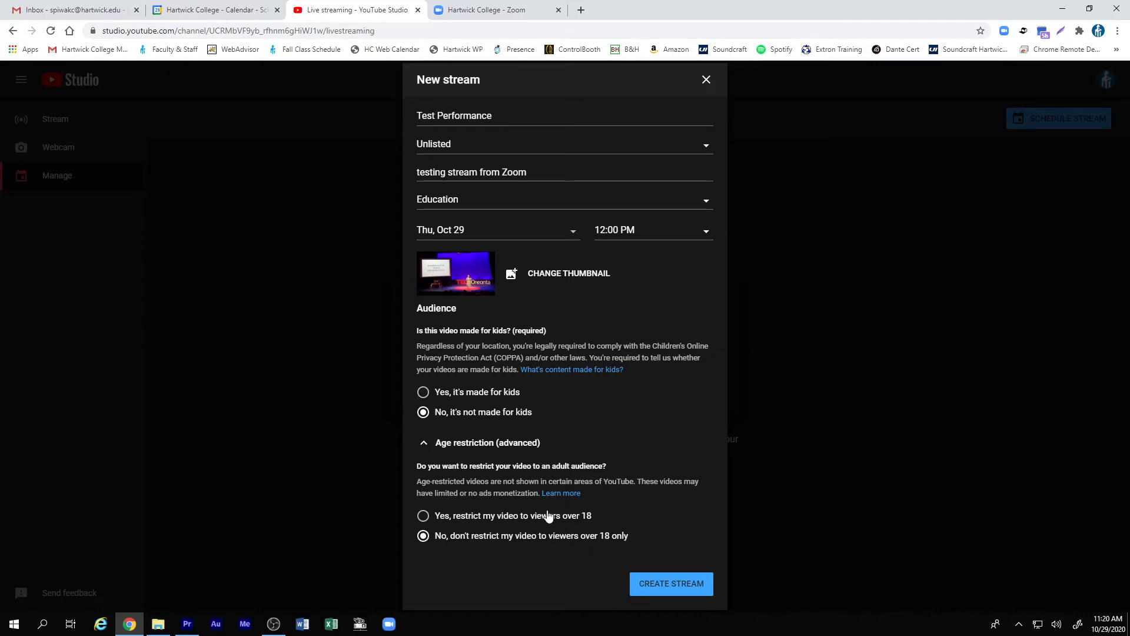
pyautogui.click(668, 584)
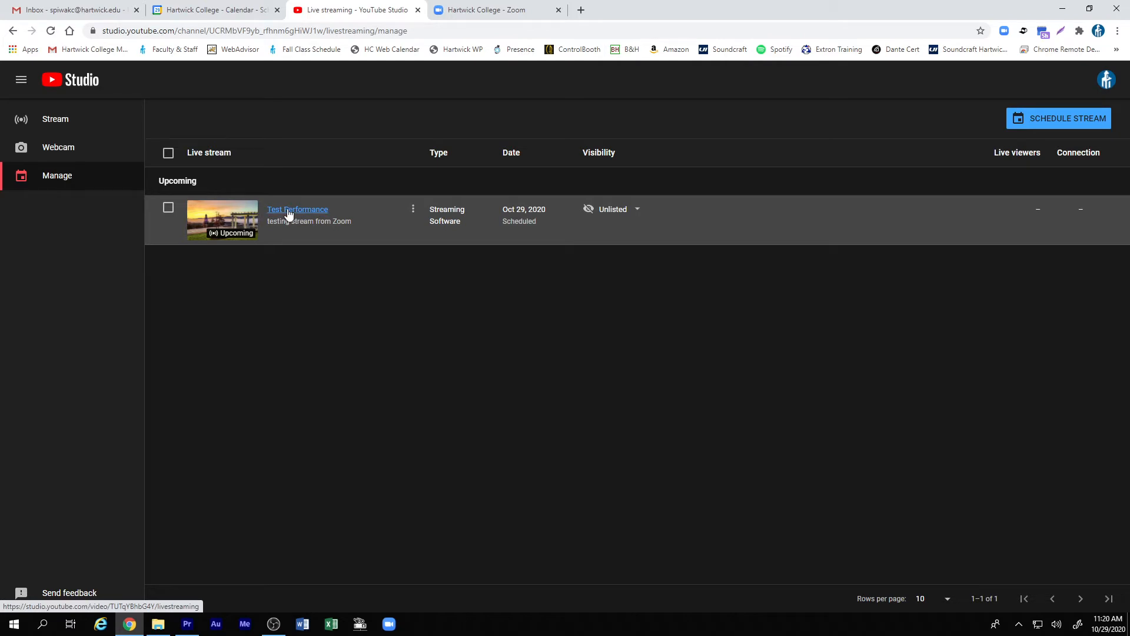
# Step: Open the upcoming Test Performance stream, look over its stream key and URL fields, and copy its shareable video link
pyautogui.click(320, 210)
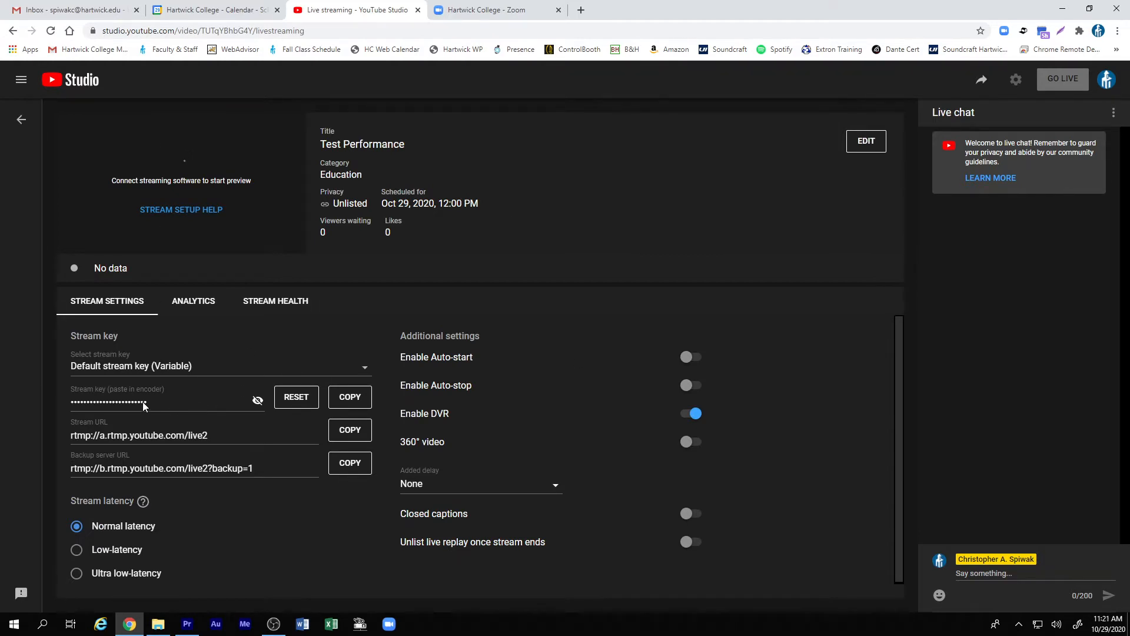
pyautogui.click(77, 390)
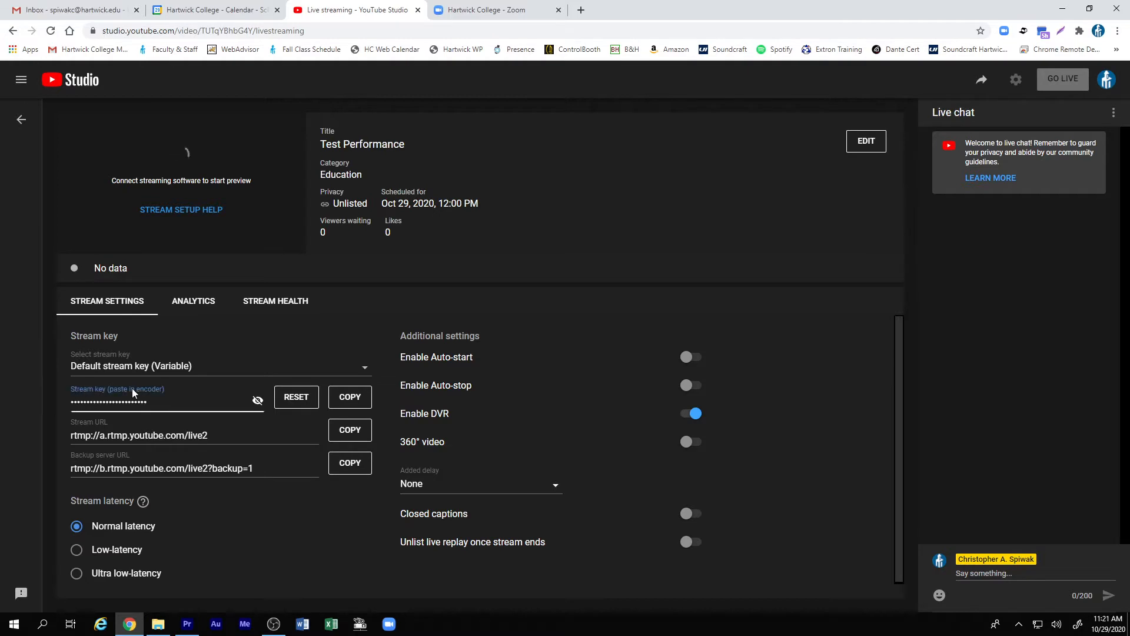
pyautogui.click(104, 423)
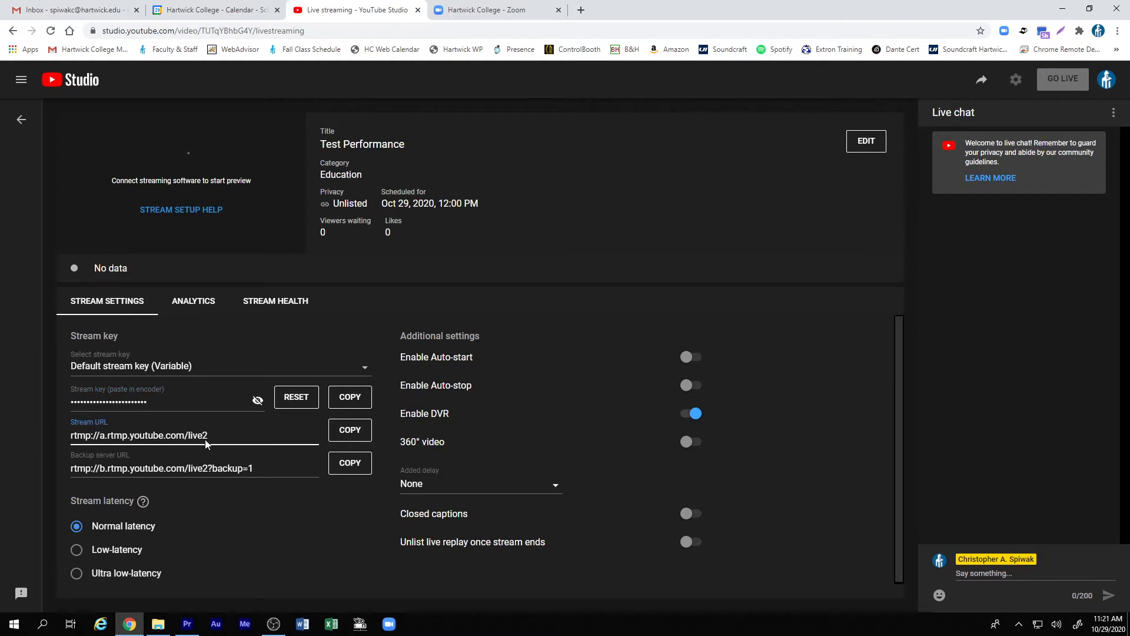
pyautogui.click(981, 83)
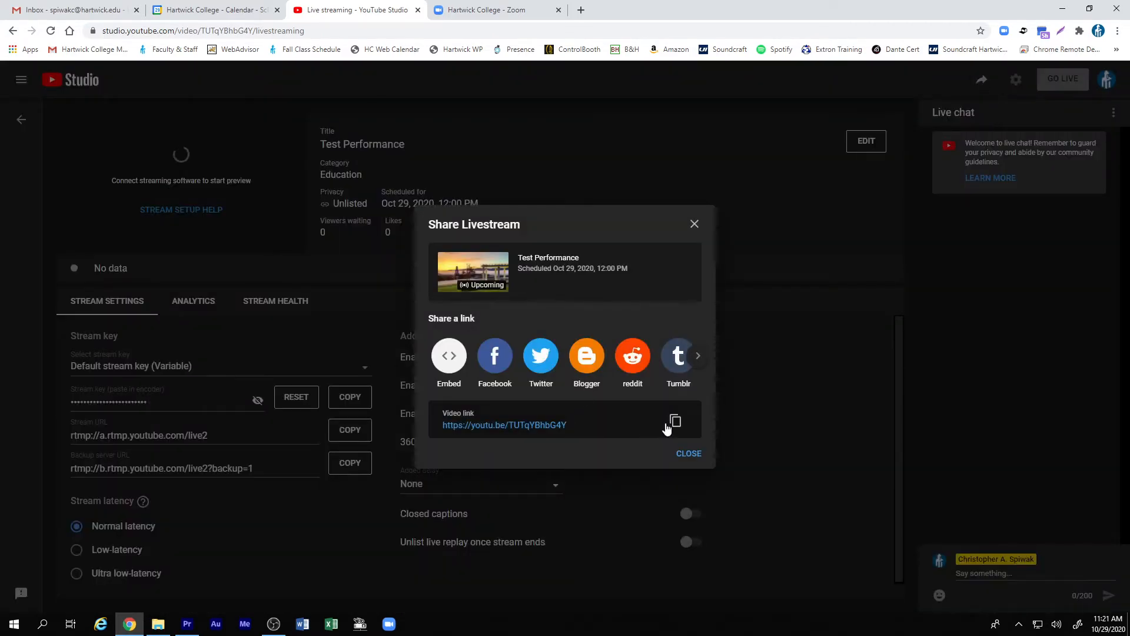
pyautogui.click(675, 421)
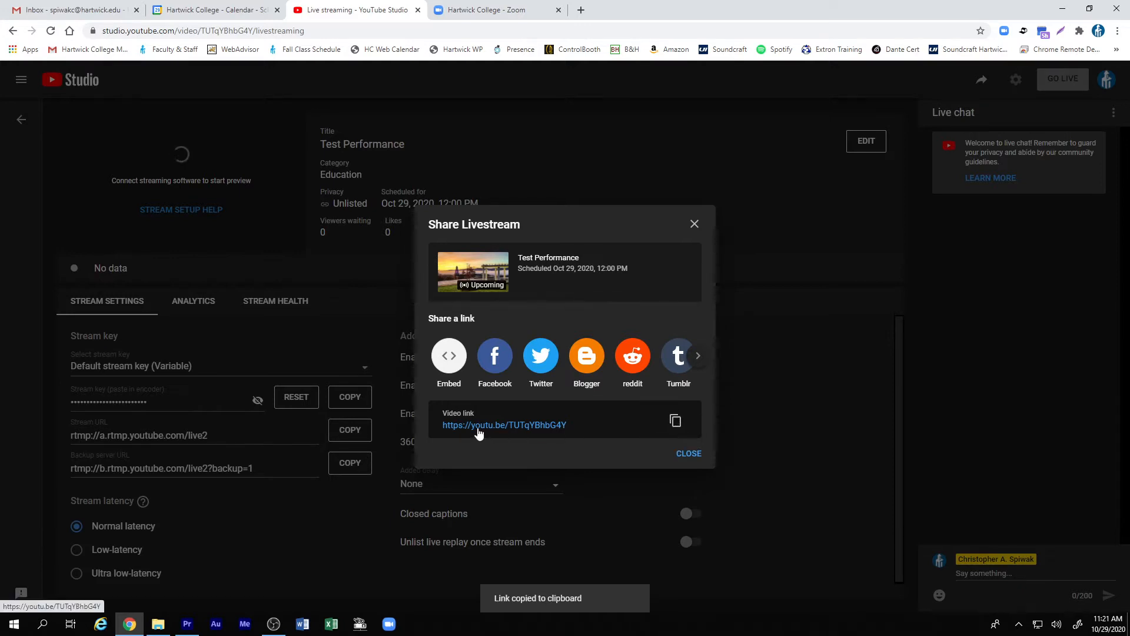
# Step: Switch to Gmail and compose a new message reading "Watch our livestream -" followed by the copied video link
pyautogui.click(82, 12)
pyautogui.click(53, 121)
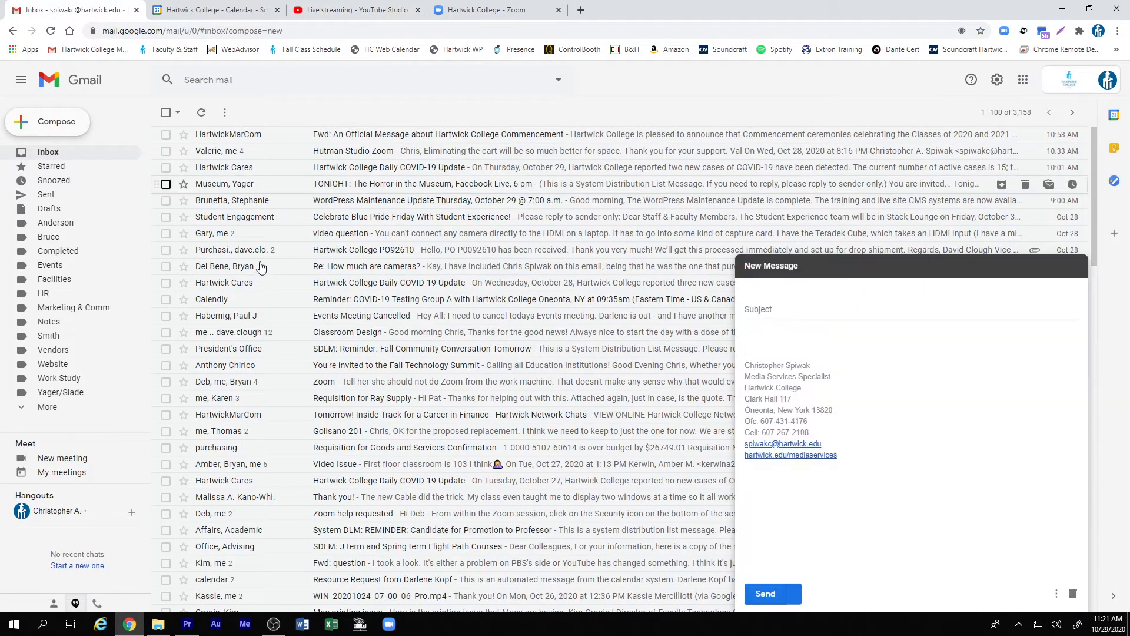
pyautogui.click(755, 329)
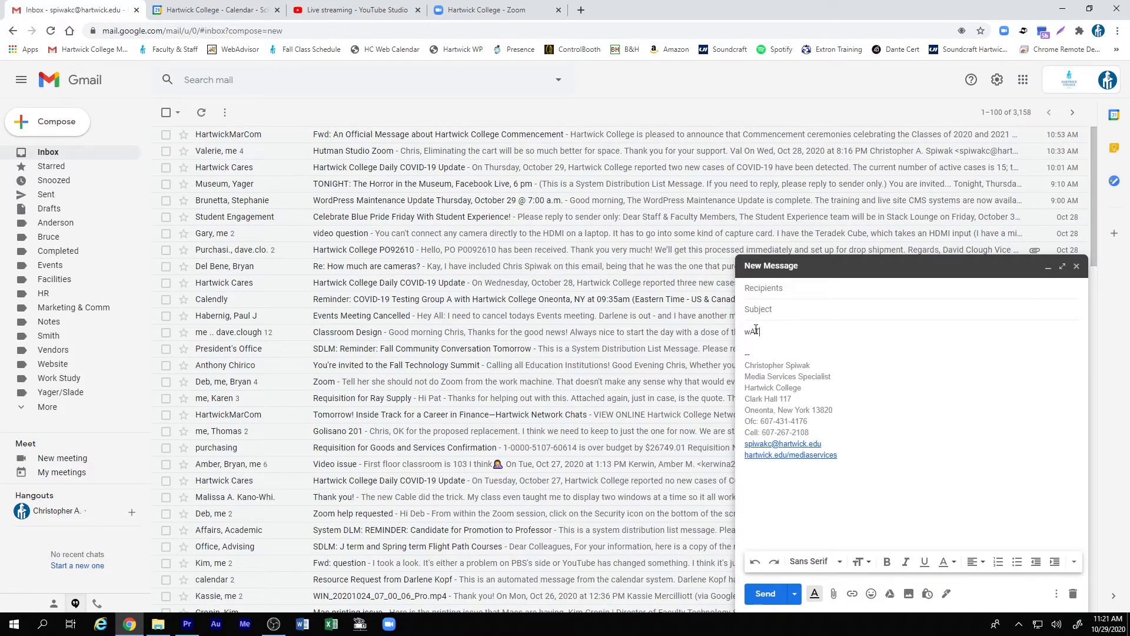
pyautogui.write('Watch our livestream -')
pyautogui.hotkey('ctrl', 'v')
pyautogui.press('Return')
pyautogui.press('Return')
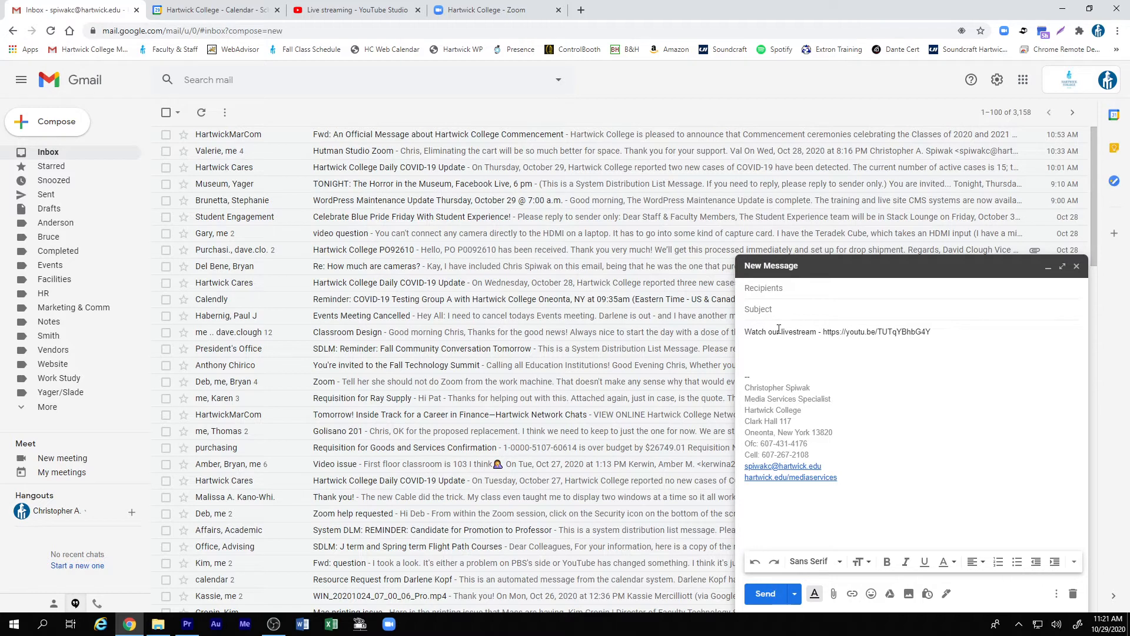
# Step: Address the message to the sender's own college e-mail account, set the subject to "test" and send it
pyautogui.click(788, 287)
pyautogui.write('spiwak')
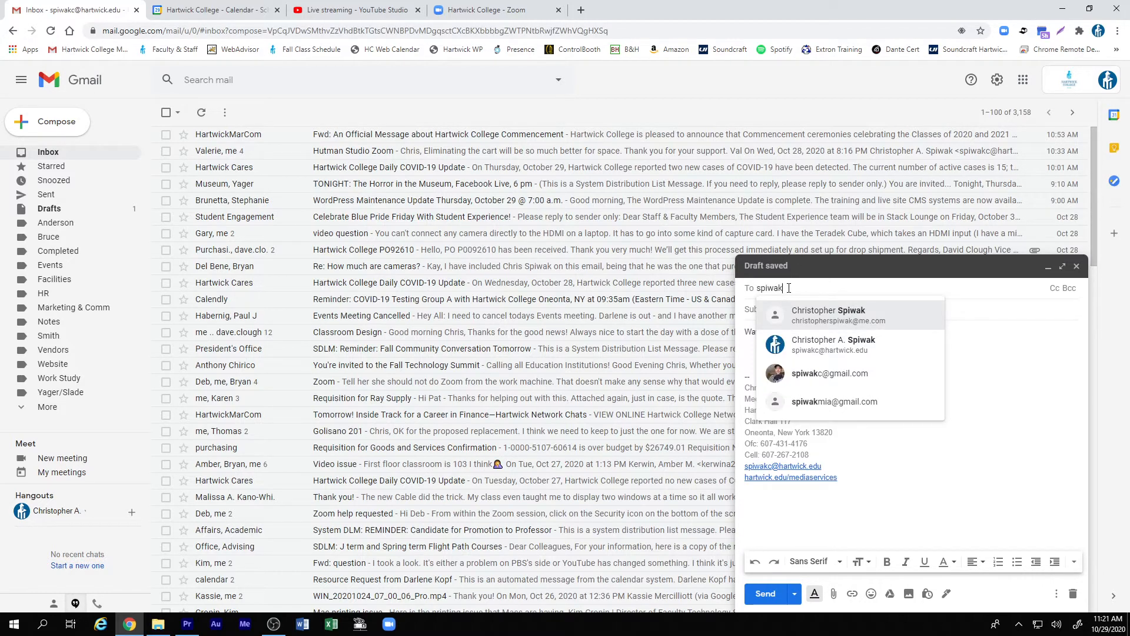
pyautogui.press('Down')
pyautogui.press('Return')
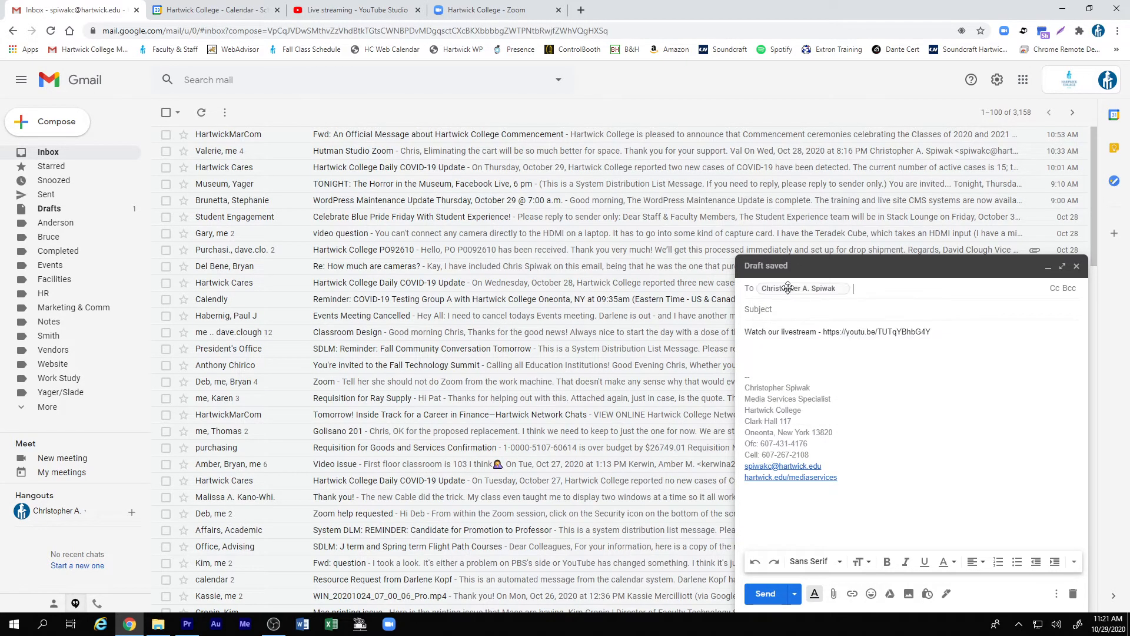
pyautogui.press('Tab')
pyautogui.write('te')
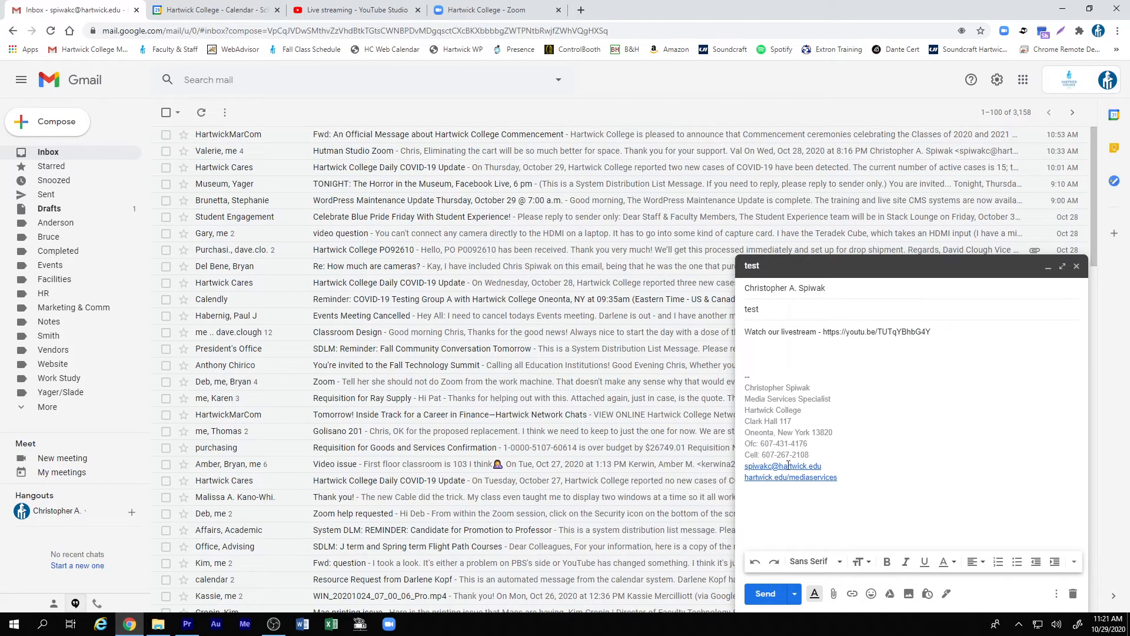
pyautogui.click(768, 594)
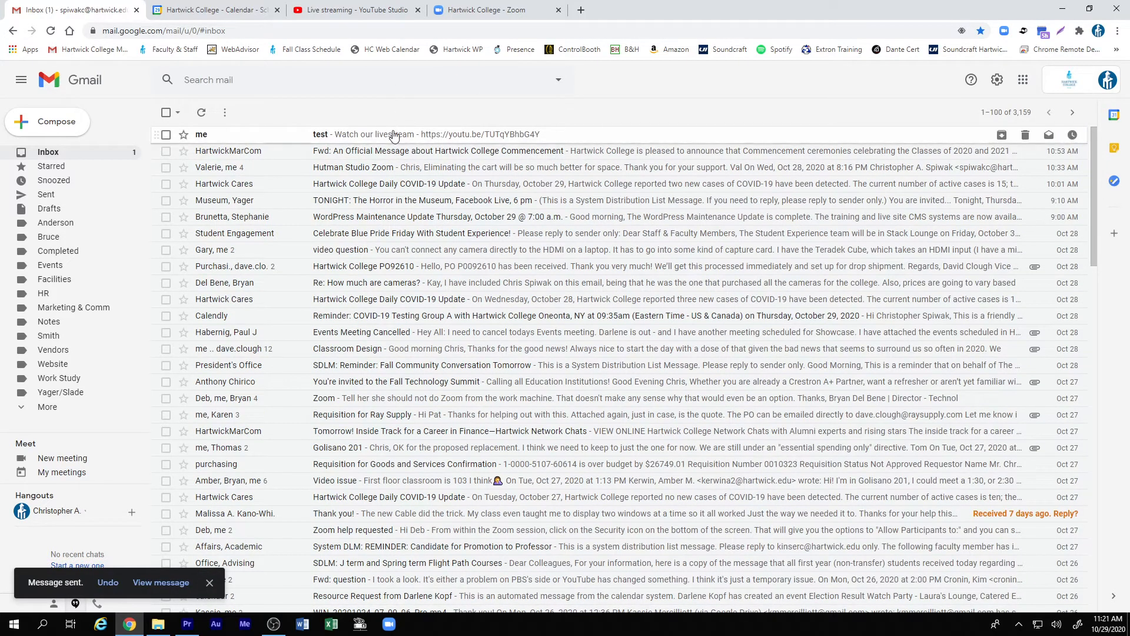
# Step: Open the received test email and follow its livestream link to examine the scheduled stream's watch page
pyautogui.click(393, 135)
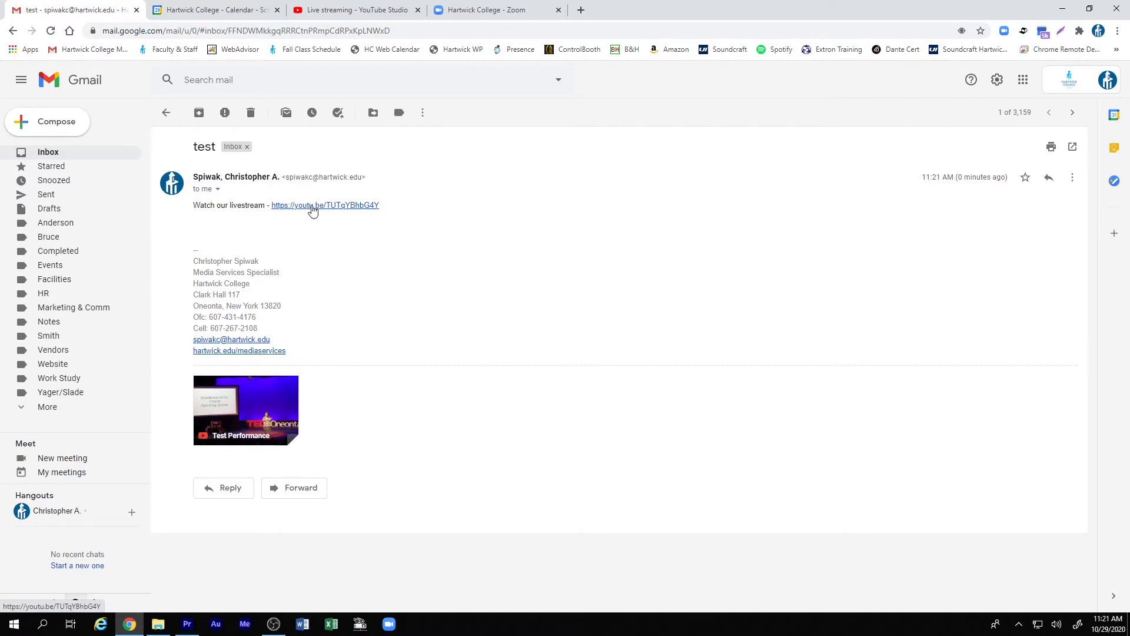
pyautogui.click(312, 206)
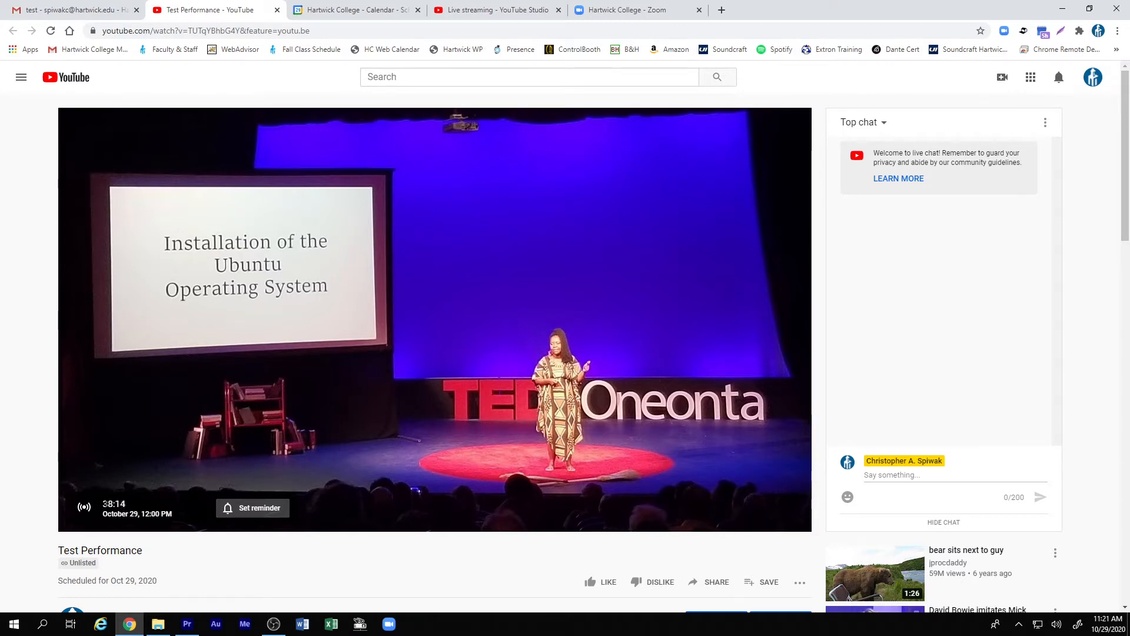
pyautogui.moveTo(103, 503); pyautogui.dragTo(120, 504)
pyautogui.scroll(-4, 489, 547)
pyautogui.scroll(4, 482, 548)
# Step: Close the watch page, return to the YouTube Studio live streaming page and close the Share Livestream window
pyautogui.click(277, 10)
pyautogui.click(360, 13)
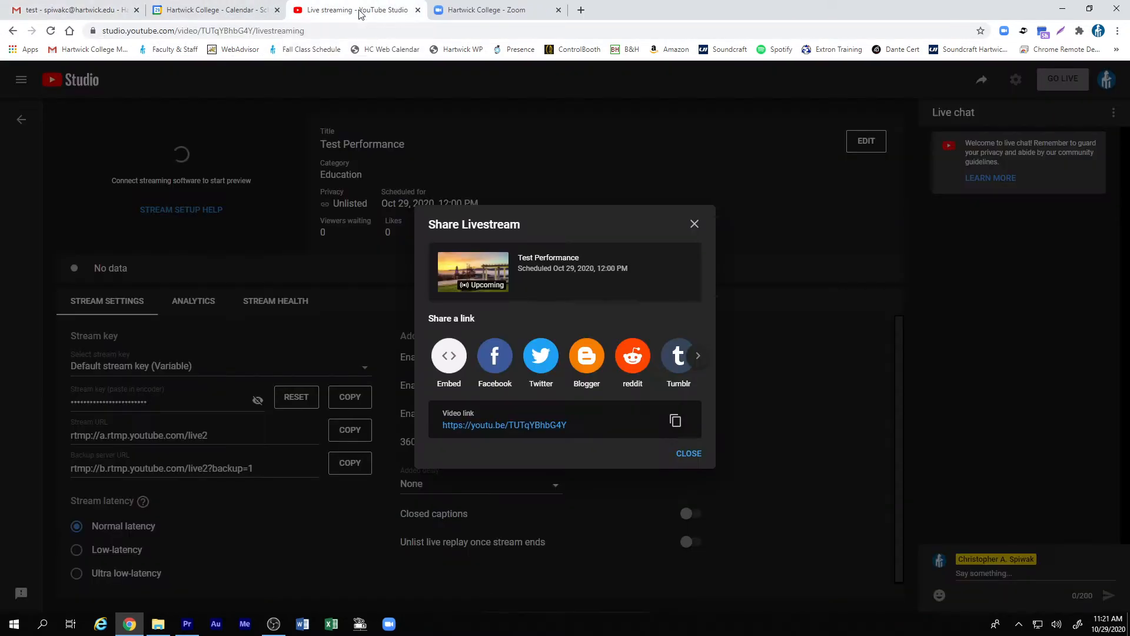
pyautogui.click(689, 454)
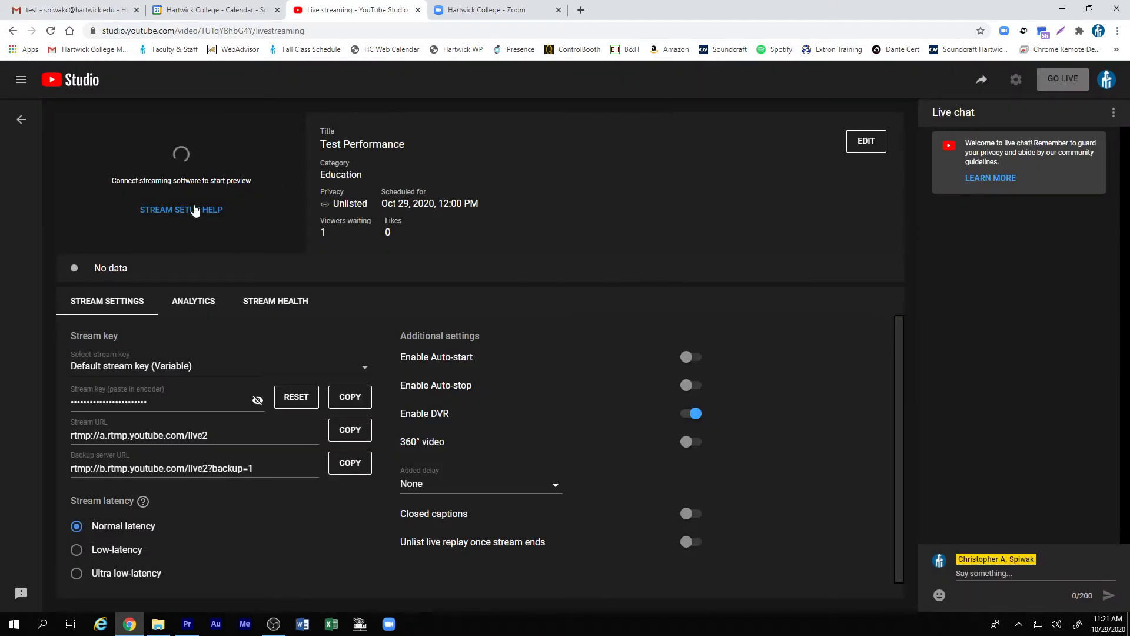
# Step: Switch to the Hartwick College Zoom site, sign in and open the personal settings
pyautogui.click(489, 11)
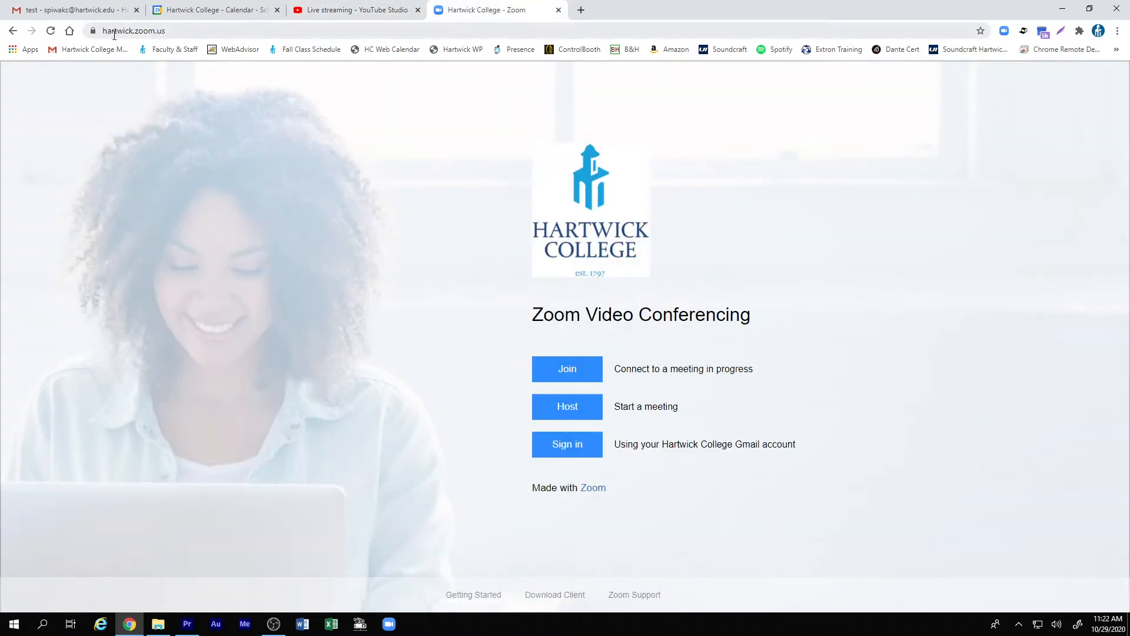
pyautogui.click(567, 448)
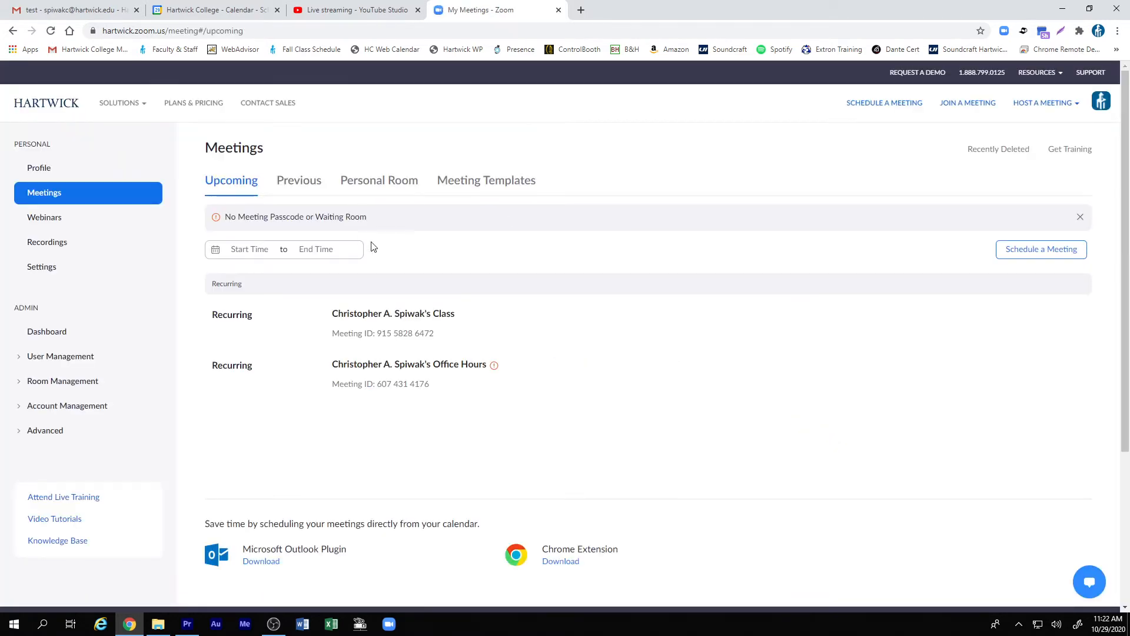
pyautogui.click(41, 265)
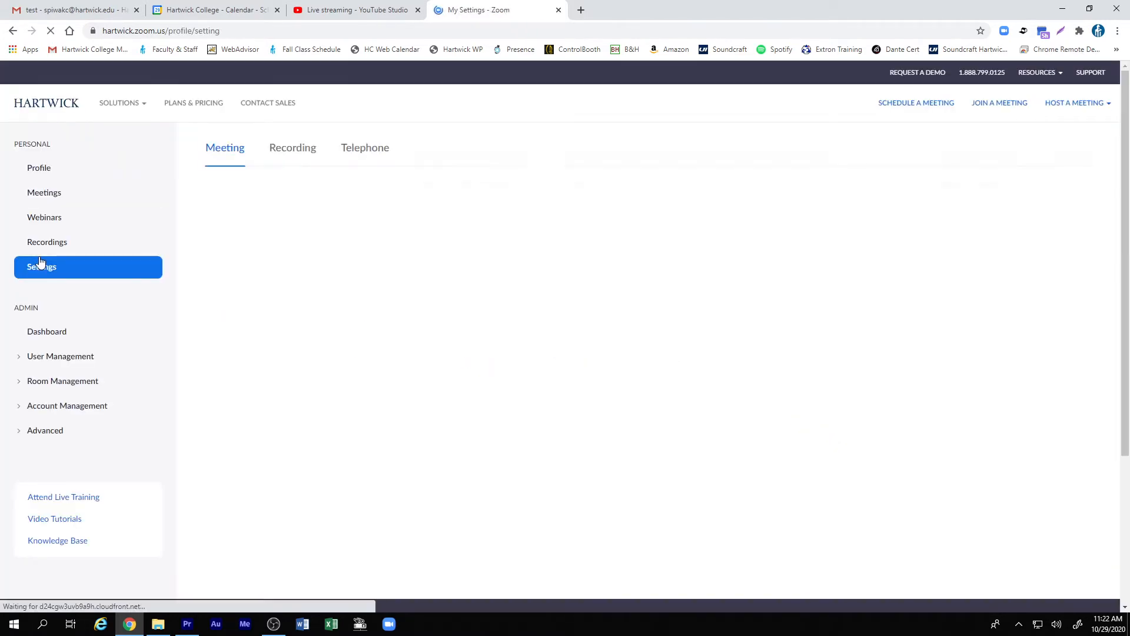
# Step: Locate the "Allow live streaming meetings" option in the In Meeting (Advanced) settings
pyautogui.scroll(-10, 486, 327)
pyautogui.scroll(-20, 554, 339)
pyautogui.scroll(-20, 551, 327)
pyautogui.scroll(15, 548, 328)
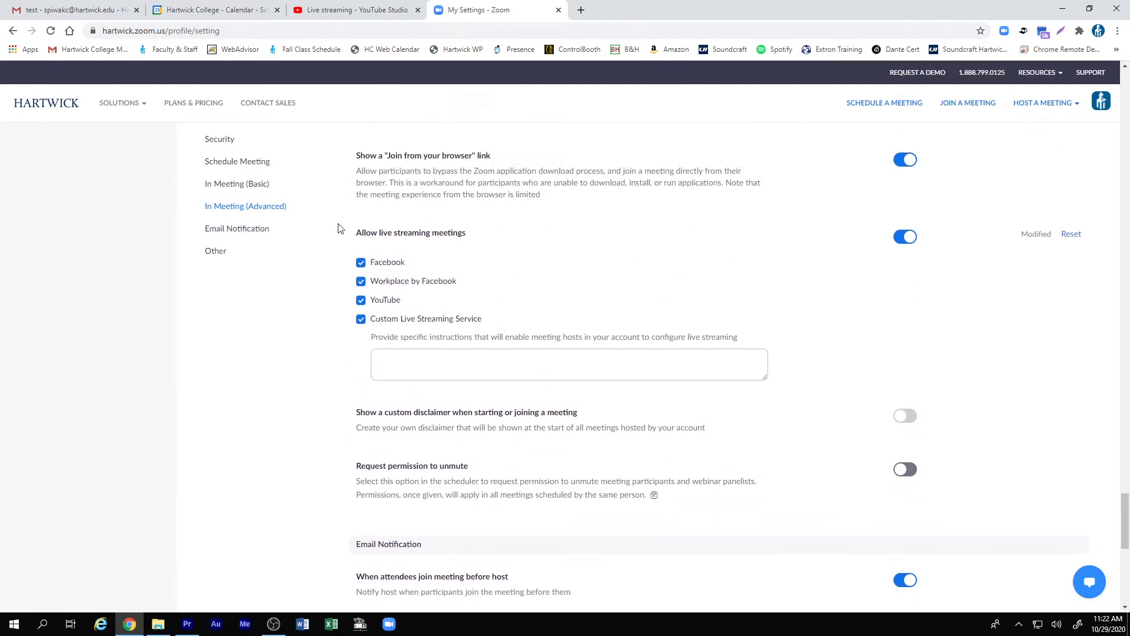
pyautogui.moveTo(355, 232); pyautogui.dragTo(474, 236)
pyautogui.click(422, 231)
# Step: Turn "Allow live streaming meetings" off and back on
pyautogui.click(913, 239)
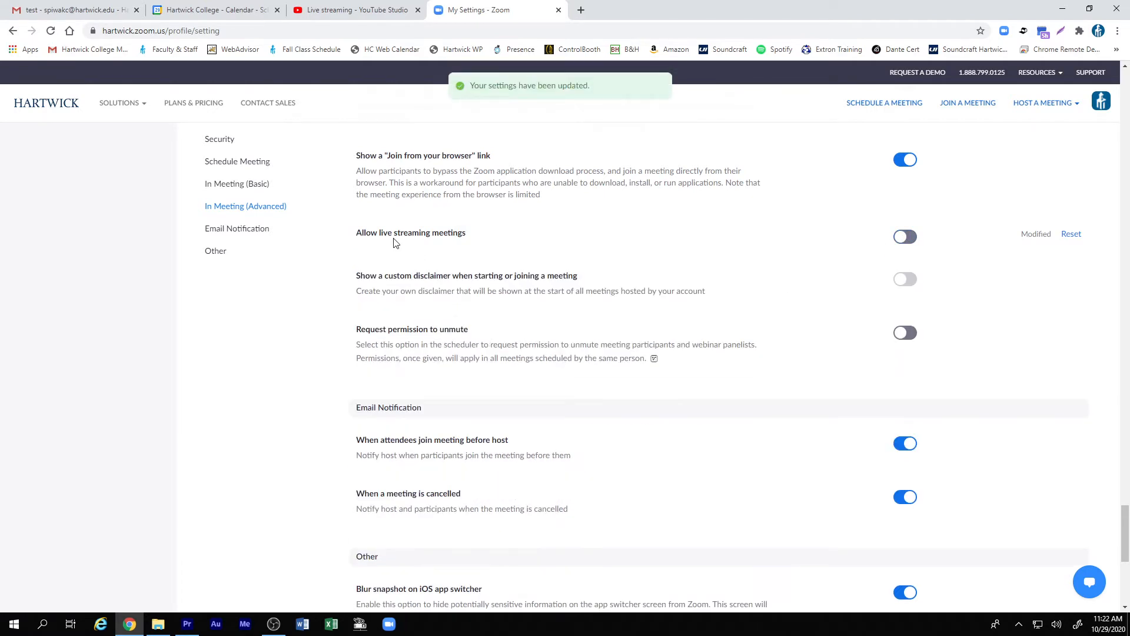
pyautogui.click(907, 237)
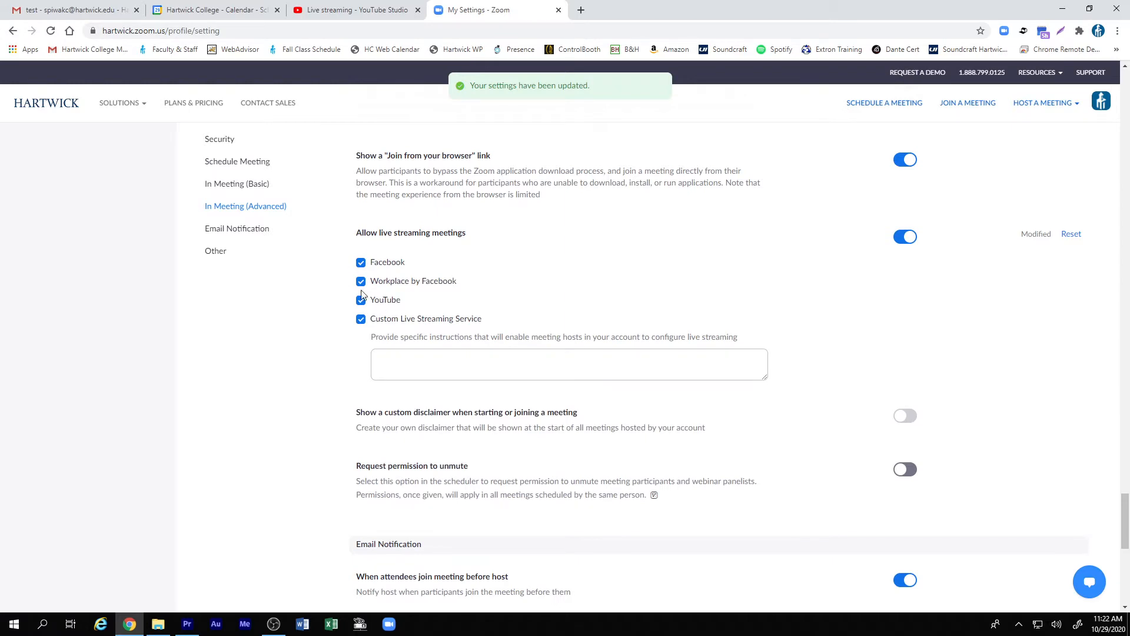
pyautogui.click(386, 301)
pyautogui.click(385, 302)
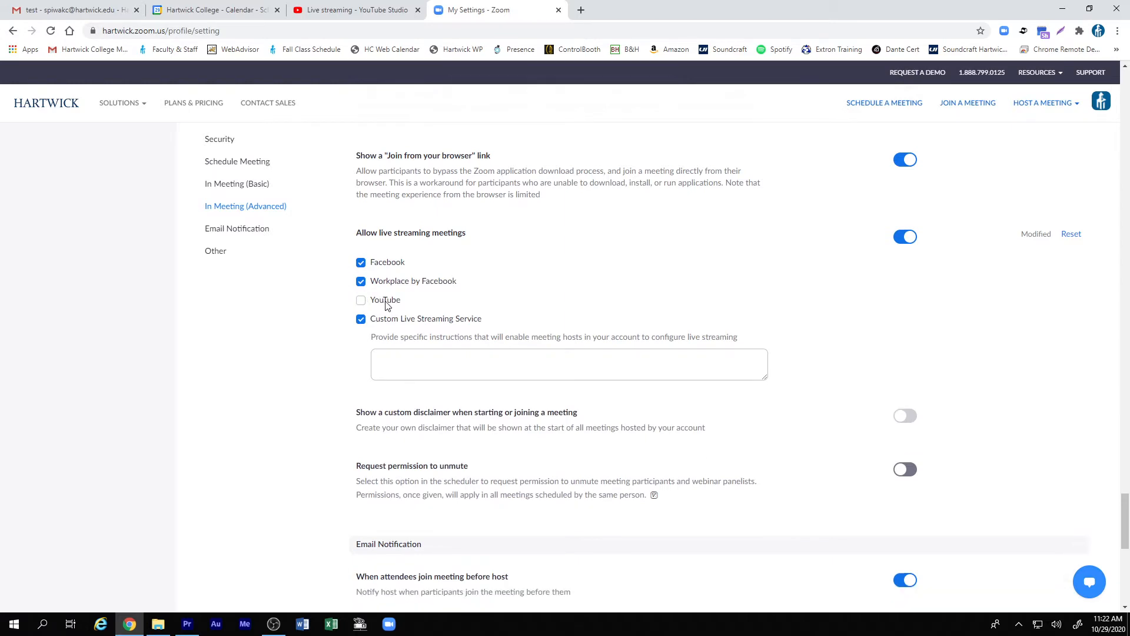
pyautogui.click(387, 322)
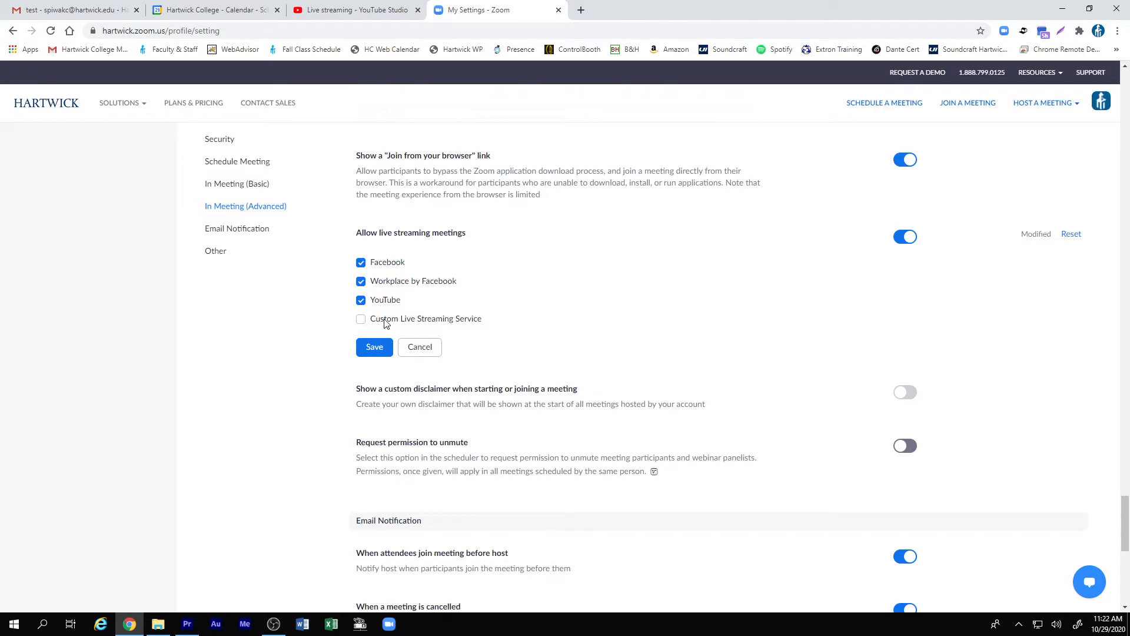
pyautogui.click(386, 323)
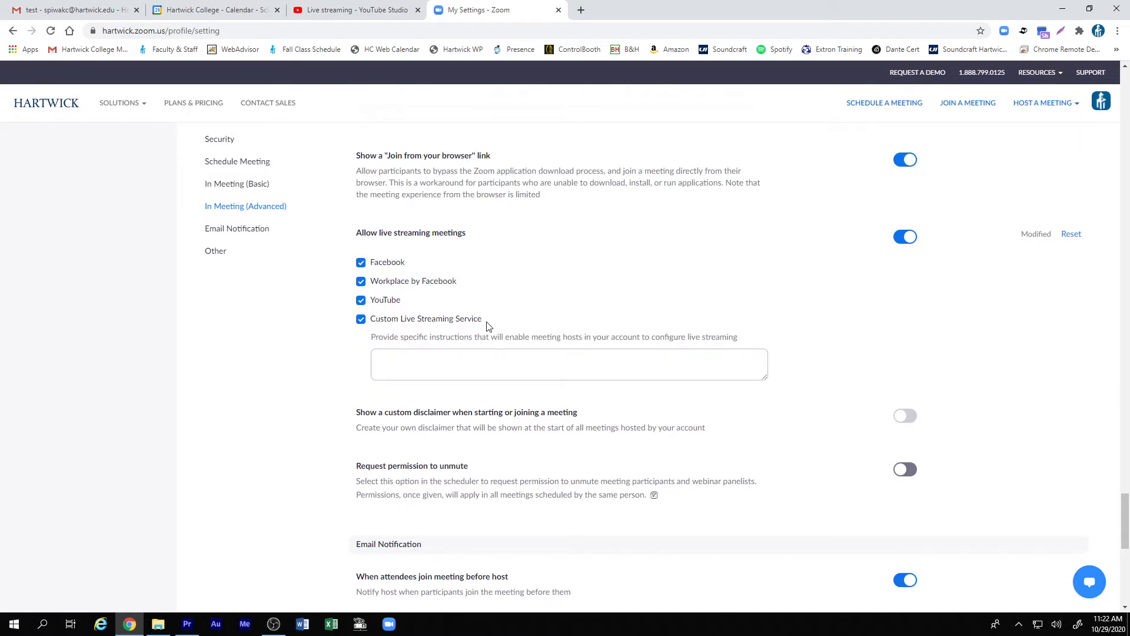
# Step: Disable Facebook, Workplace by Facebook and YouTube, leaving only Custom Live Streaming Service enabled, and save the live streaming setting
pyautogui.click(360, 263)
pyautogui.click(360, 282)
pyautogui.click(361, 301)
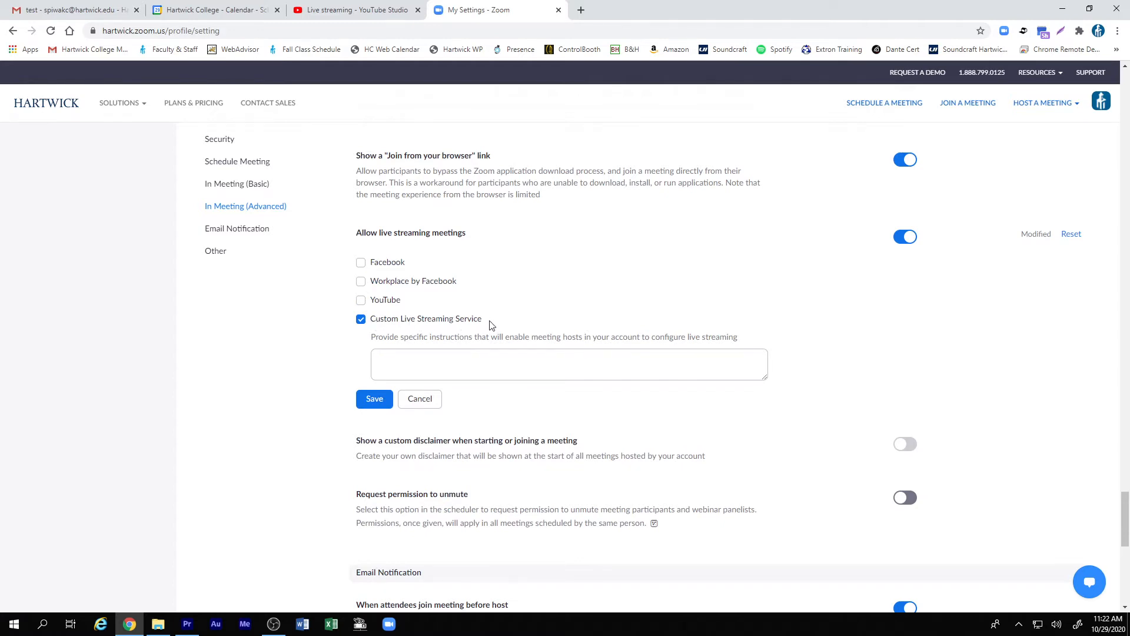
pyautogui.click(372, 401)
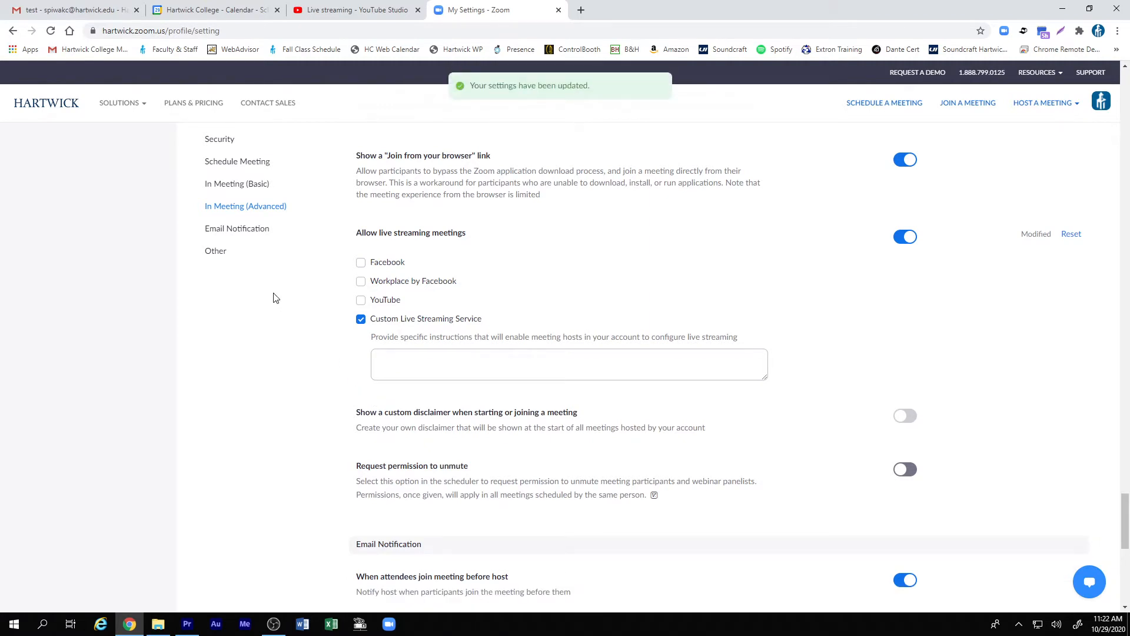
# Step: Start scheduling a Zoom meeting with the topic "Test Performance" and the description "testing stream of Zoom to YT"
pyautogui.click(876, 103)
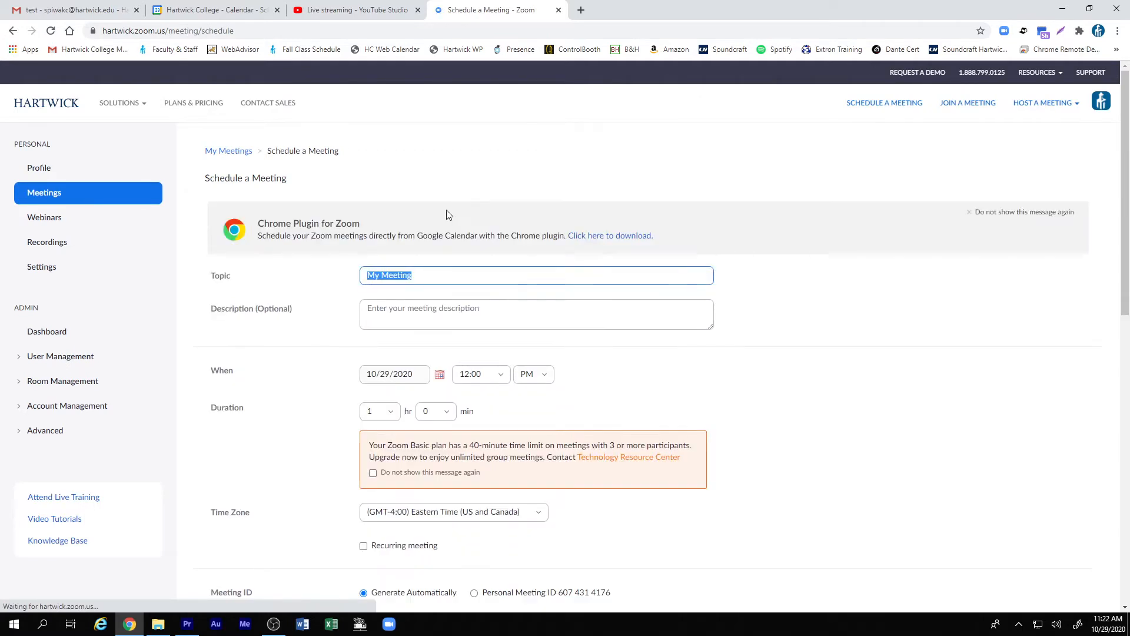
pyautogui.click(450, 278)
pyautogui.hotkey('ctrl', 'a')
pyautogui.write('T')
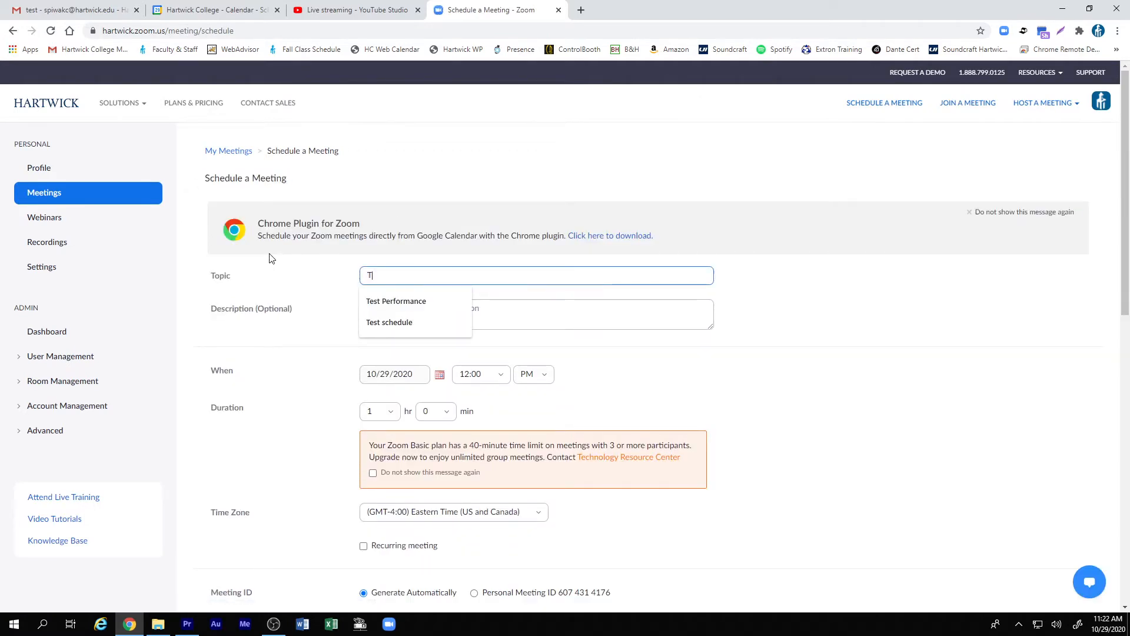
pyautogui.write('est Performance')
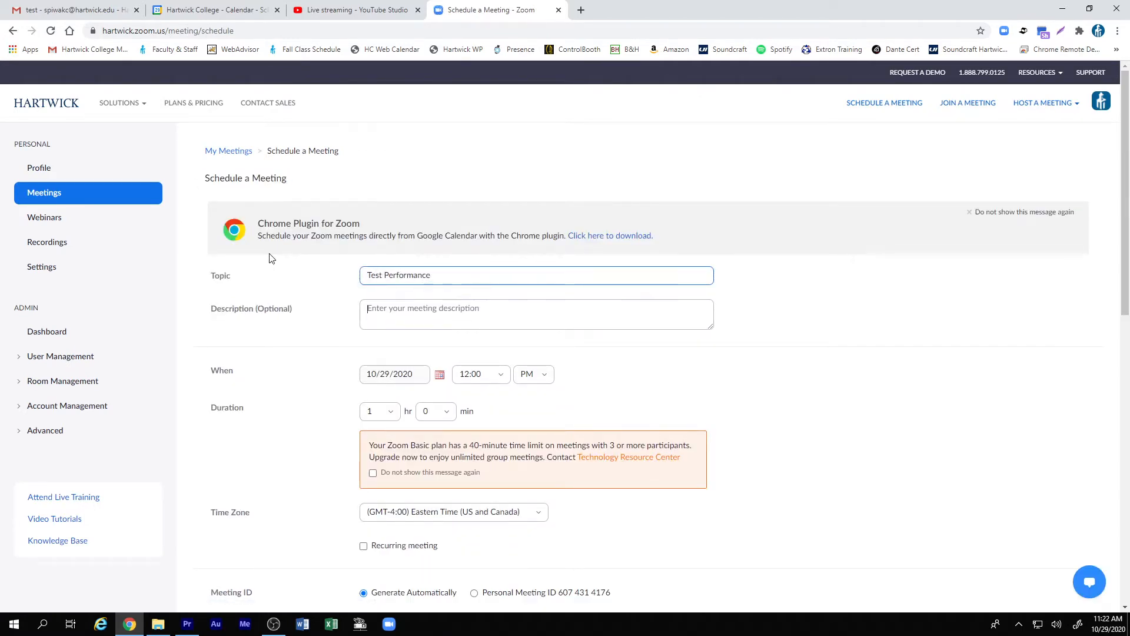
pyautogui.press('Tab')
pyautogui.write('te')
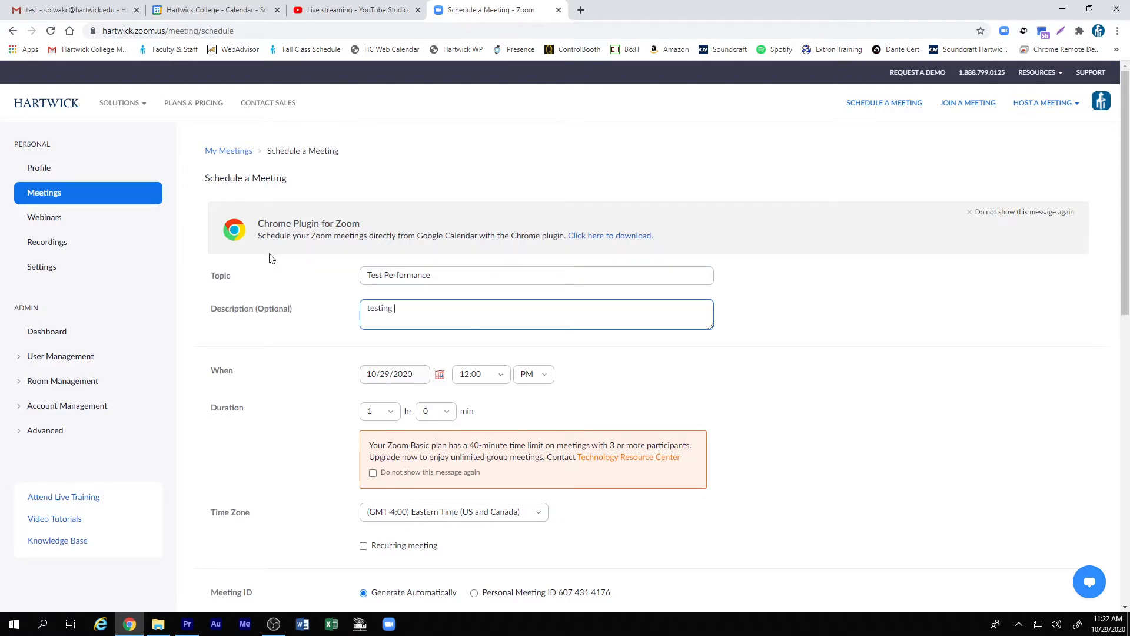
pyautogui.write('sting stream of Zoom to YT')
# Step: Keep the Waiting Room enabled and the passcode off in the meeting's security options, and save the meeting
pyautogui.scroll(-1, 706, 435)
pyautogui.scroll(-4, 422, 488)
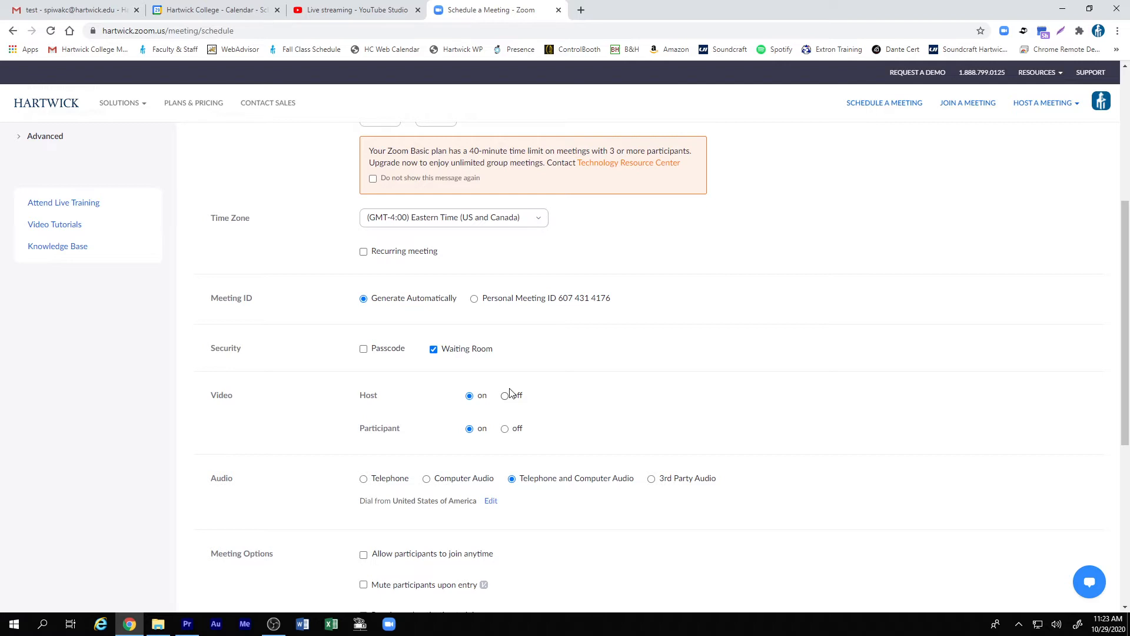
pyautogui.click(368, 352)
pyautogui.click(368, 352)
pyautogui.scroll(-3, 779, 411)
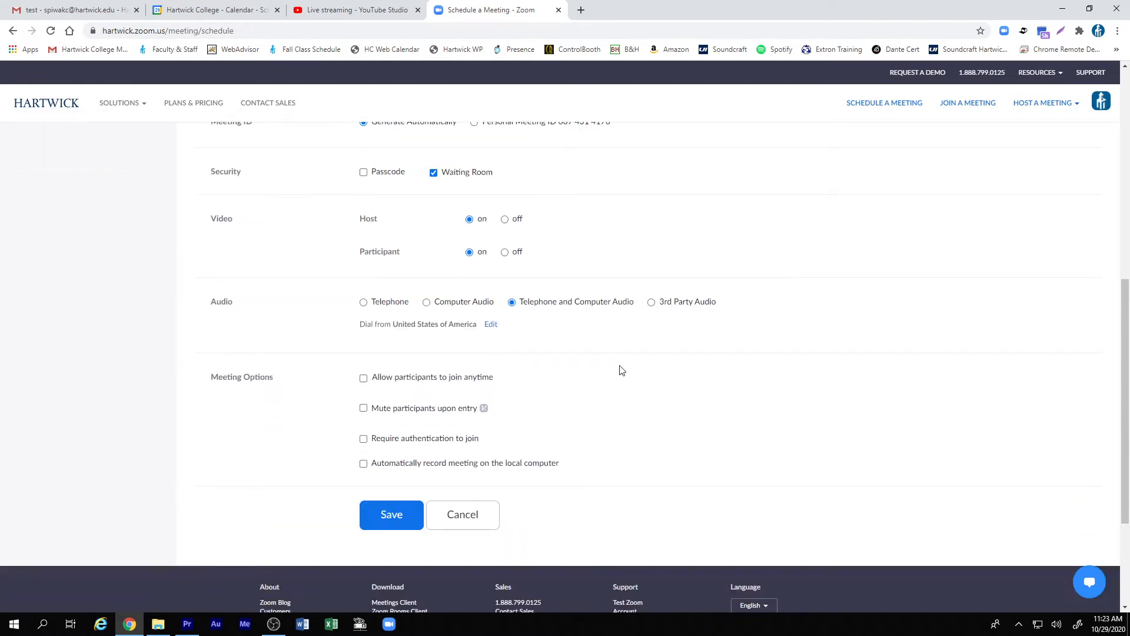
pyautogui.click(385, 517)
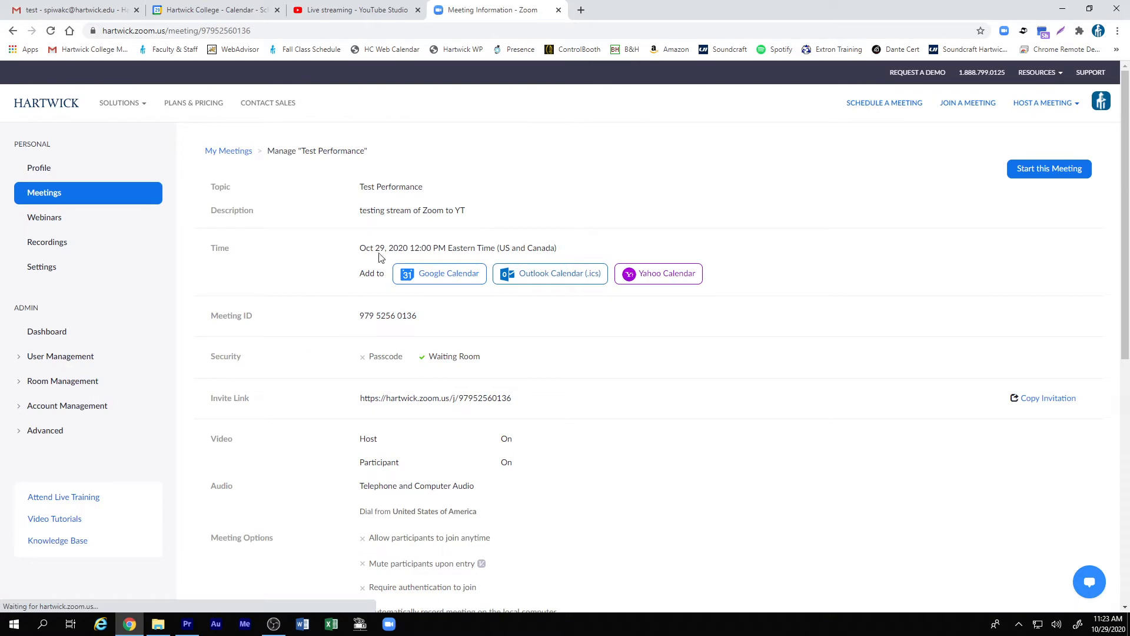
# Step: Add the scheduled meeting to Google Calendar, choosing the college account and allowing Zoom access to the calendar
pyautogui.click(449, 275)
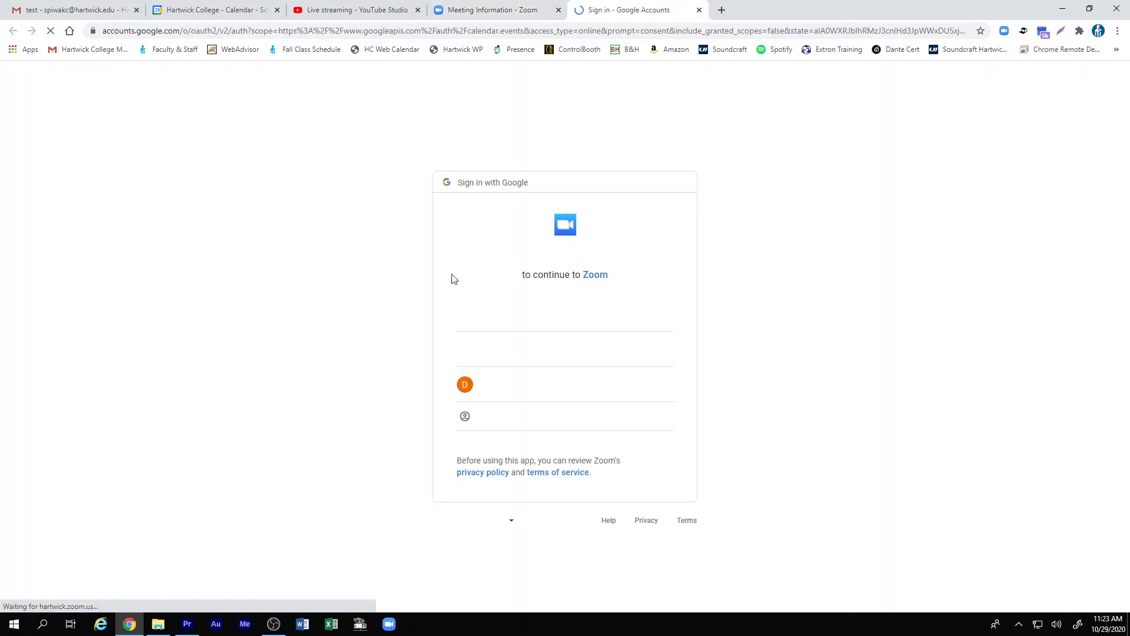
pyautogui.click(522, 313)
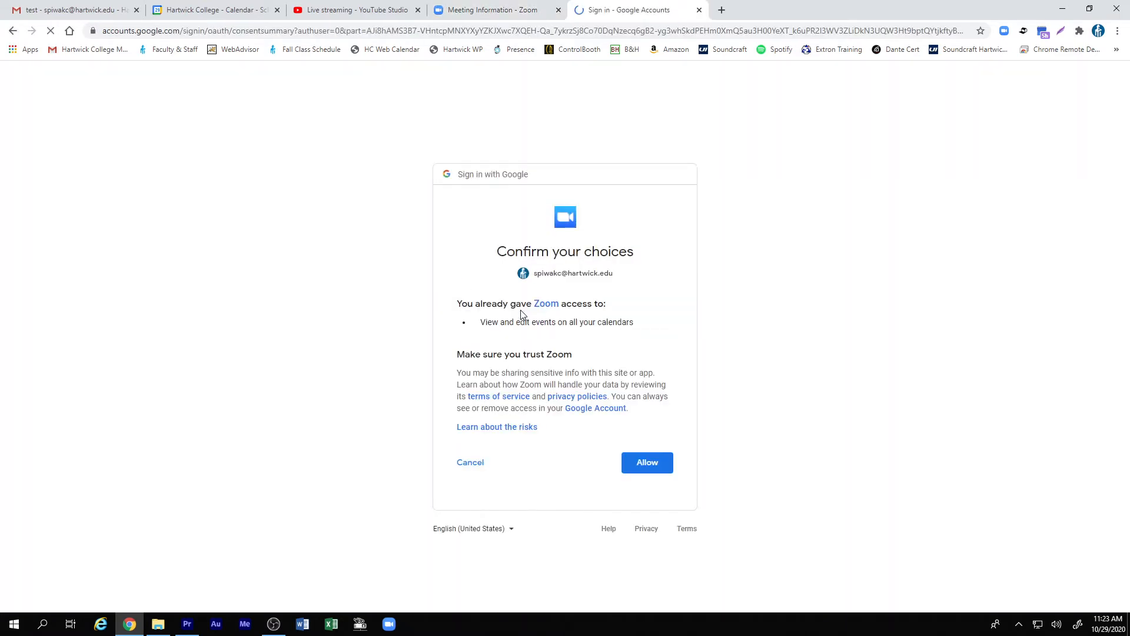
pyautogui.click(638, 462)
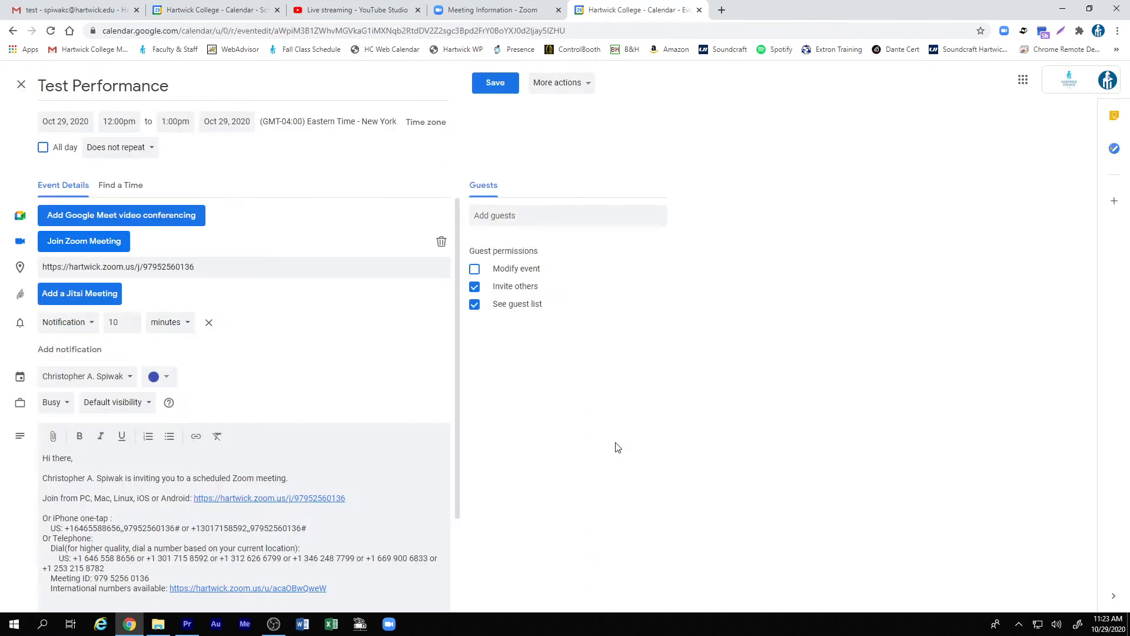
# Step: Add a colleague as a guest to the Test Performance calendar event and save it without sending invitation emails
pyautogui.click(513, 220)
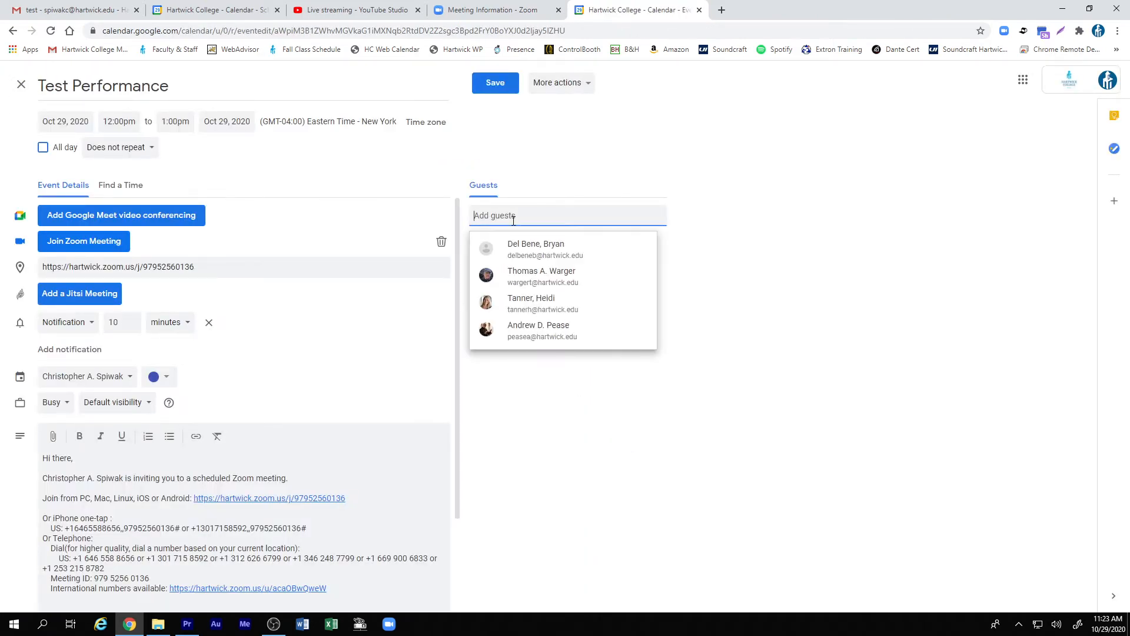
pyautogui.write('del')
pyautogui.press('Return')
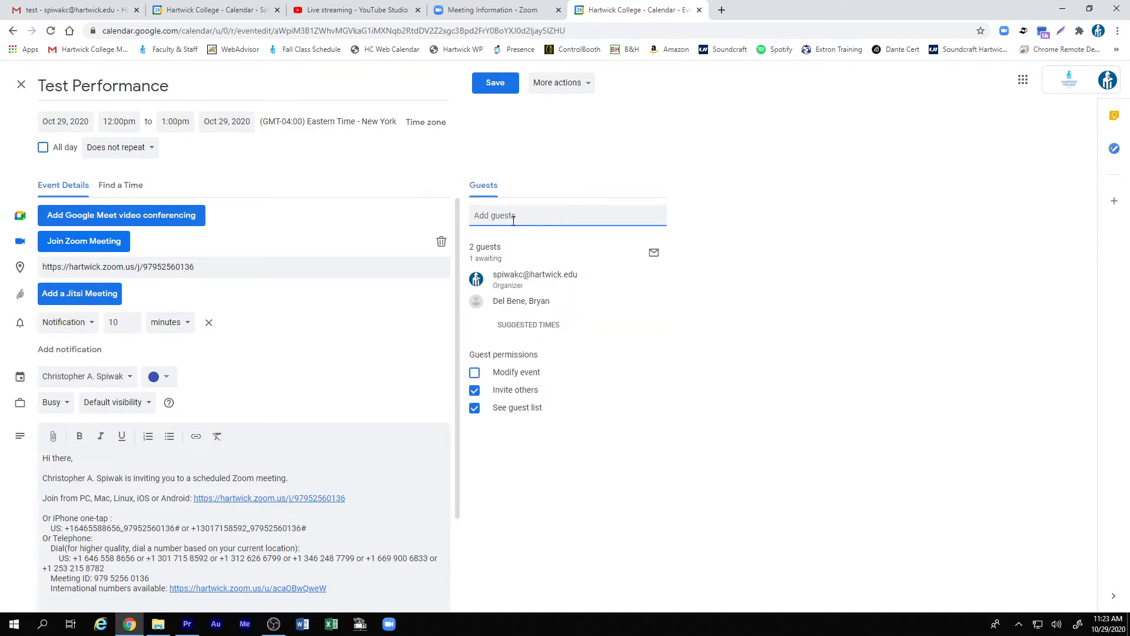
pyautogui.click(493, 83)
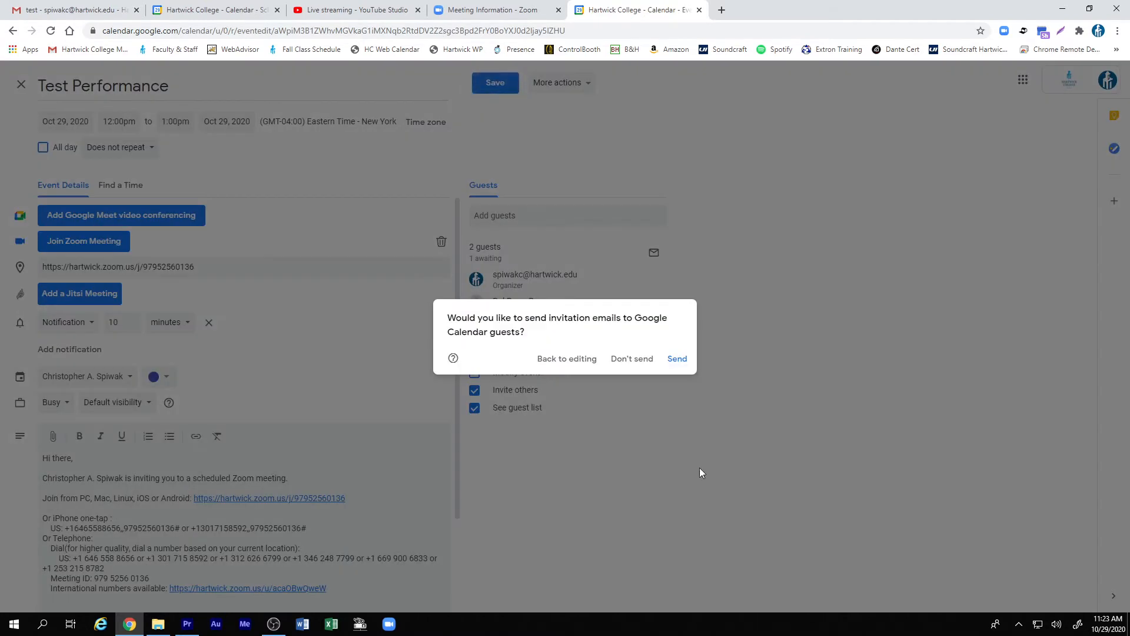
pyautogui.click(628, 359)
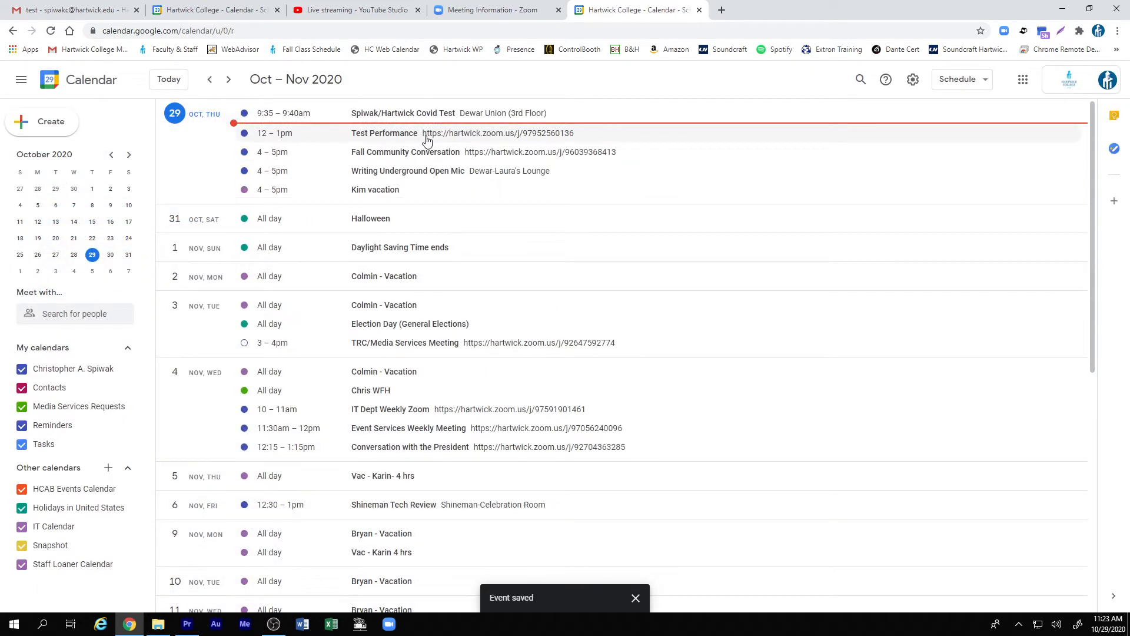
# Step: Return to the Zoom meeting's information page and open the live stream settings for the Custom Live Streaming Service
pyautogui.click(480, 9)
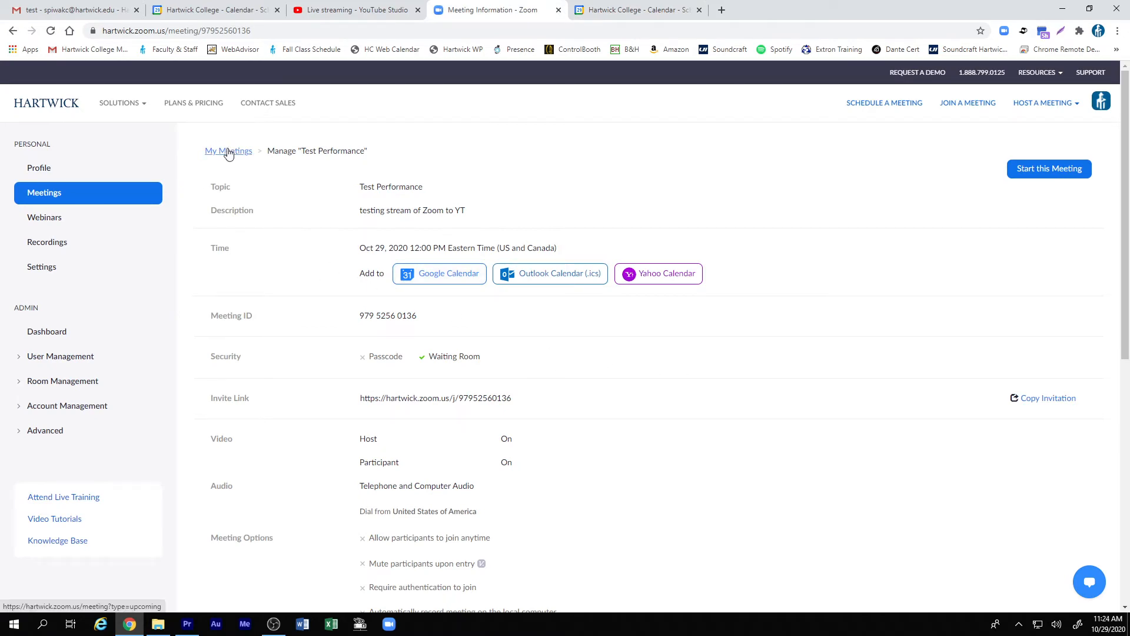
pyautogui.scroll(-5, 599, 418)
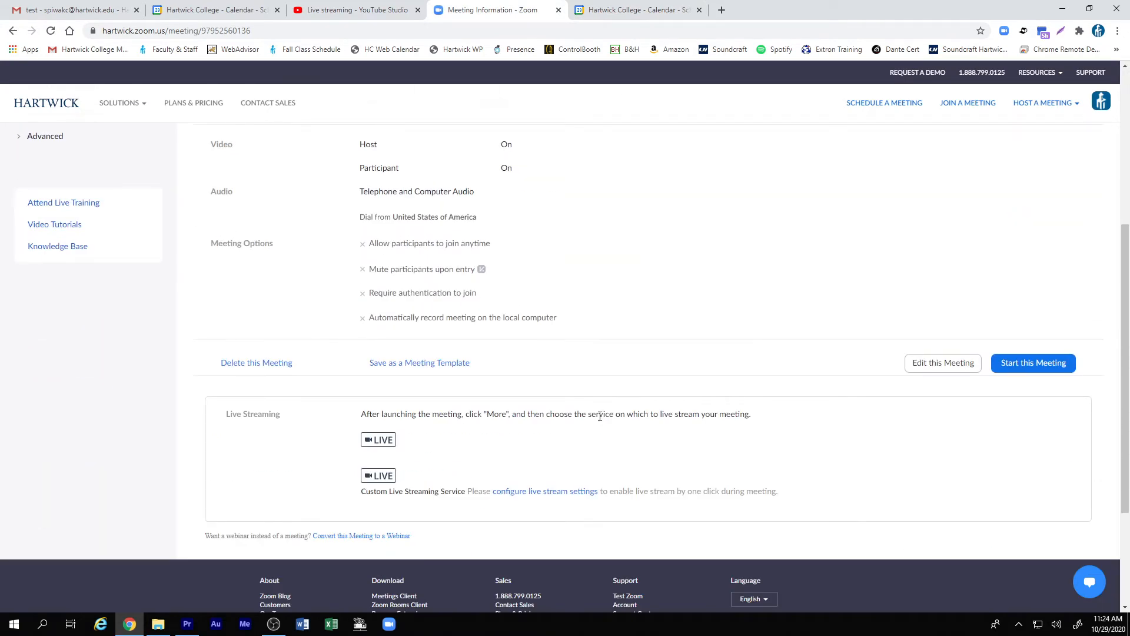
pyautogui.scroll(5, 600, 416)
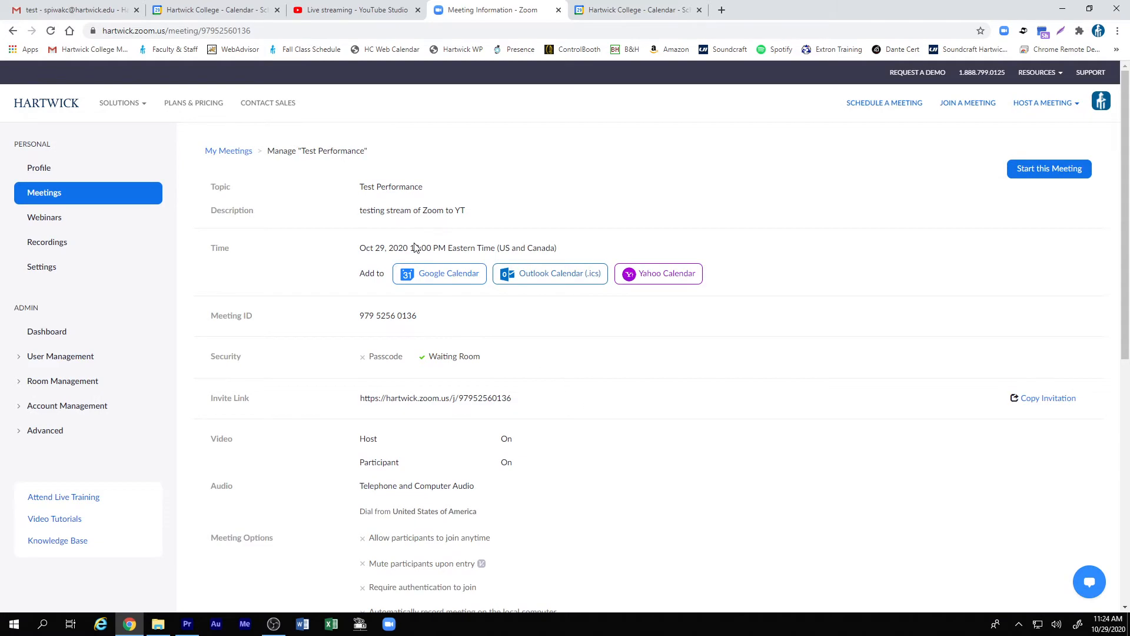
pyautogui.scroll(-5, 414, 247)
pyautogui.scroll(5, 464, 294)
pyautogui.scroll(-4, 568, 342)
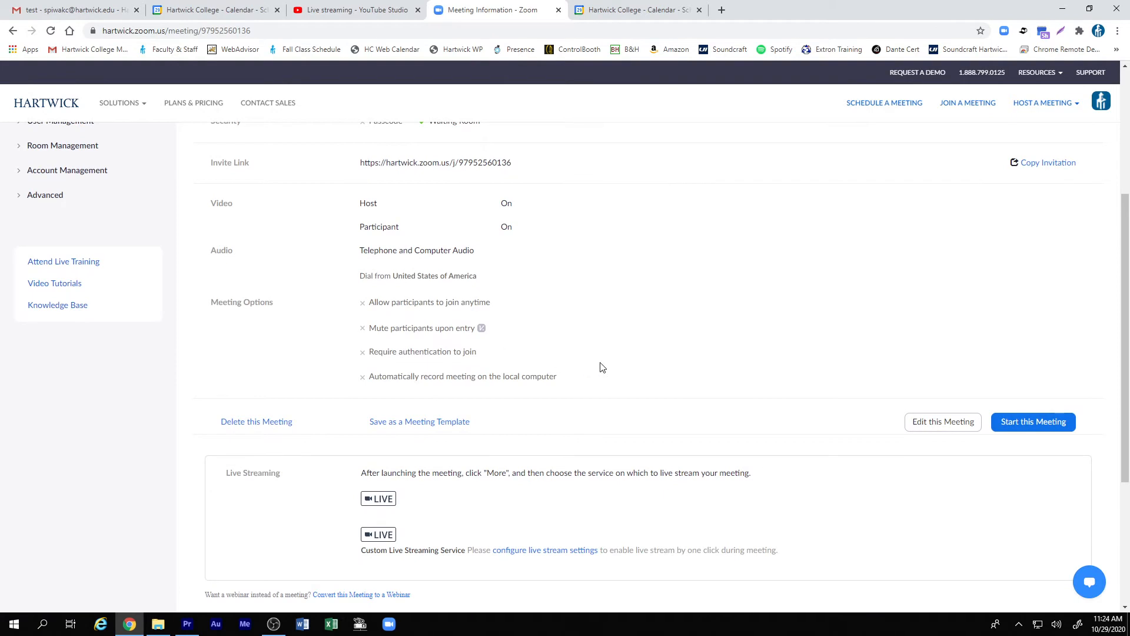
pyautogui.scroll(-3, 601, 367)
pyautogui.moveTo(226, 298); pyautogui.dragTo(283, 300)
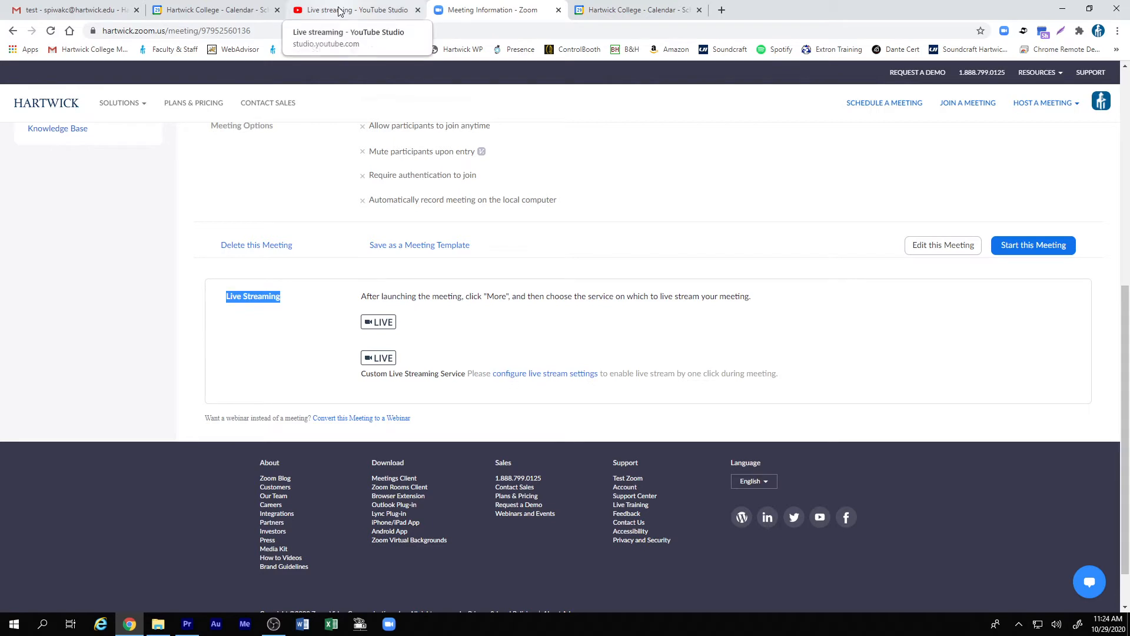
pyautogui.click(522, 373)
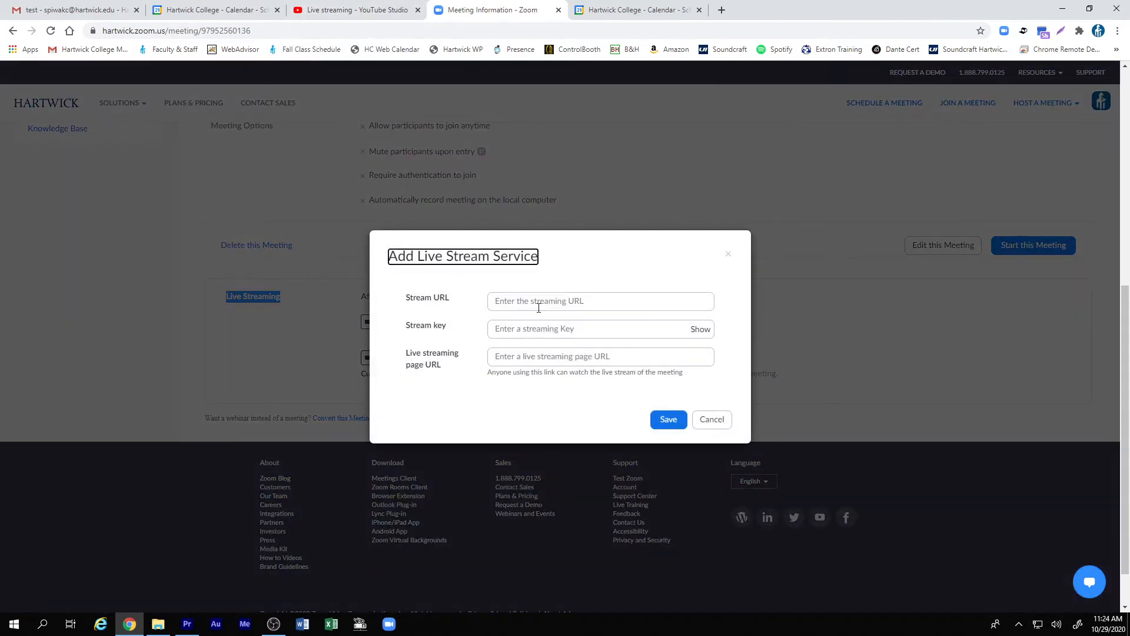
# Step: Copy the stream URL rtmp://a.rtmp.youtube.com/live2 from YouTube Studio and paste it as Zoom's Stream URL
pyautogui.click(544, 303)
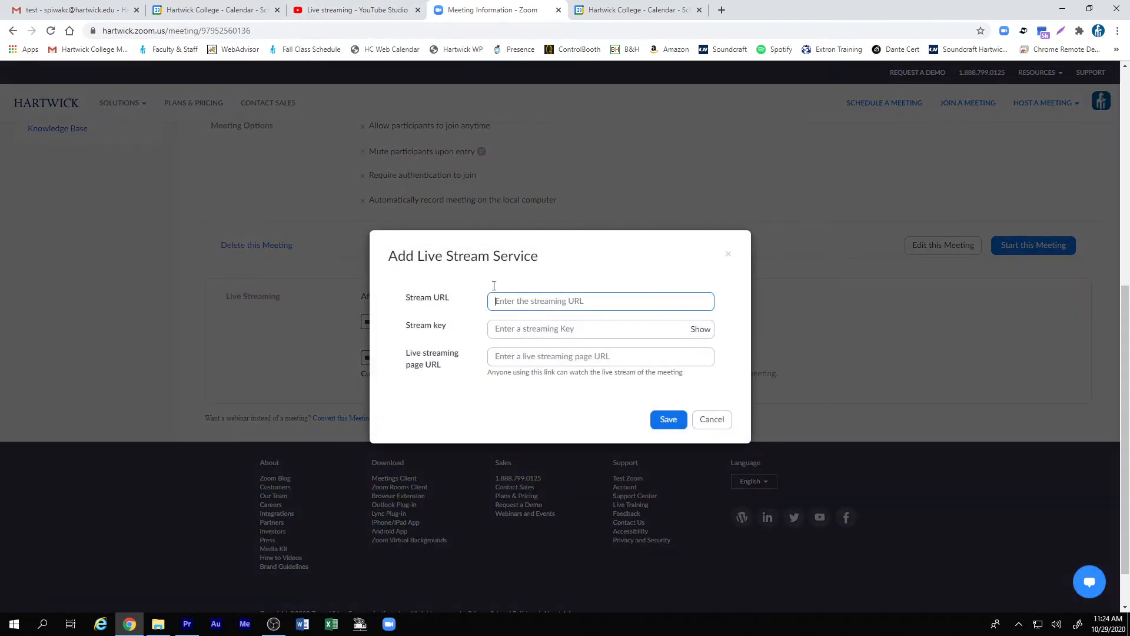
pyautogui.click(338, 12)
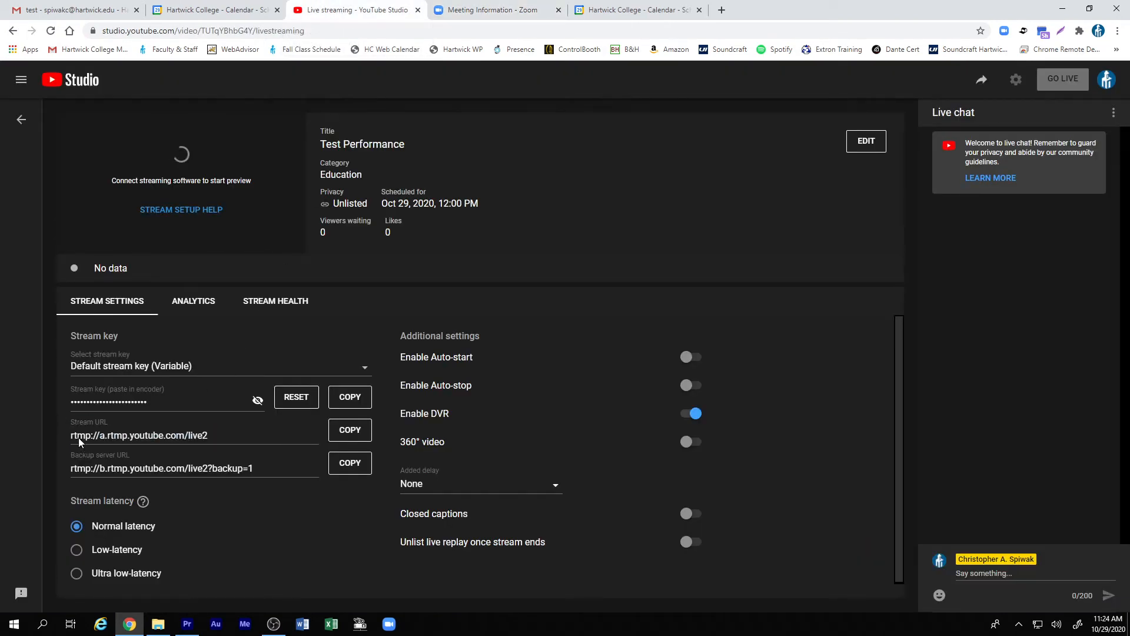
pyautogui.click(348, 429)
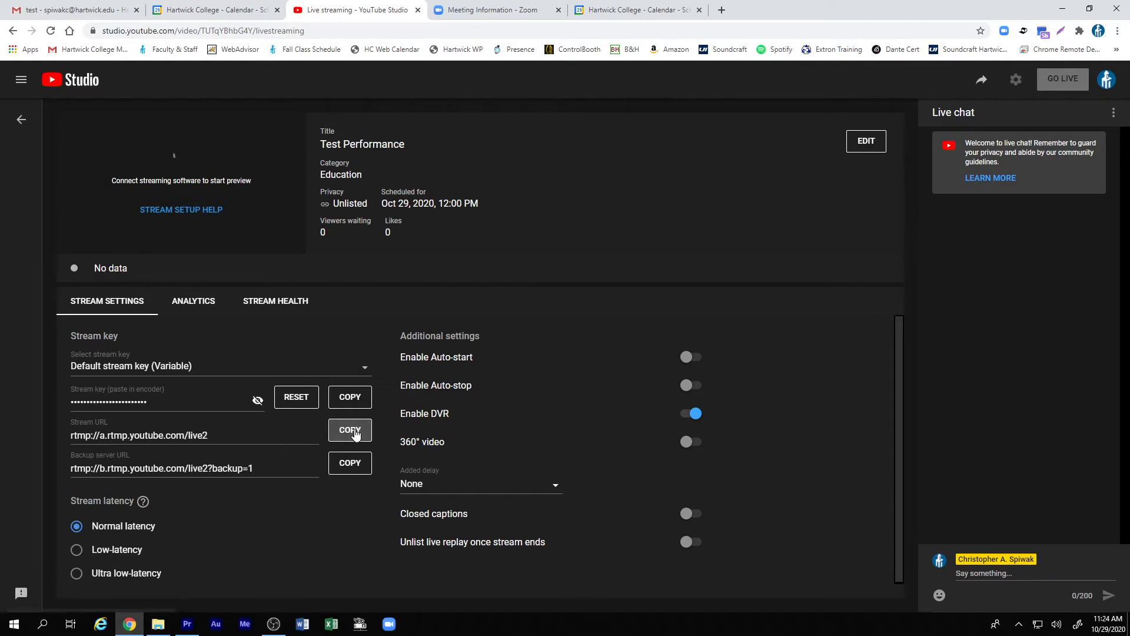
pyautogui.click(518, 10)
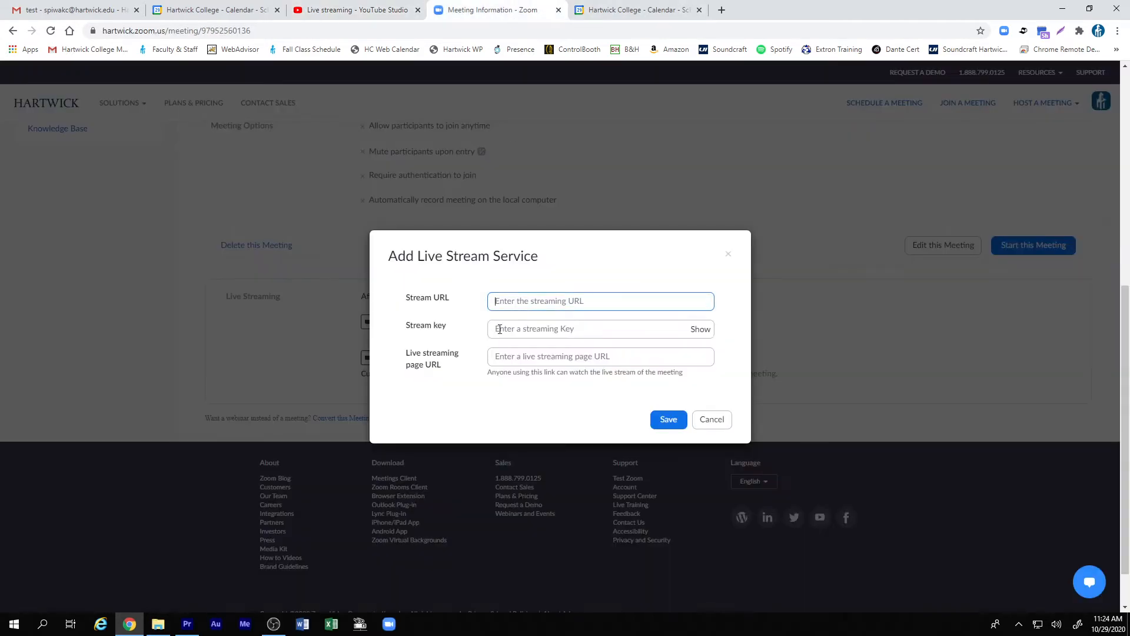
pyautogui.rightClick(513, 302)
pyautogui.click(548, 392)
# Step: Copy the stream key from YouTube Studio and paste it into Zoom's Stream key field
pyautogui.click(353, 10)
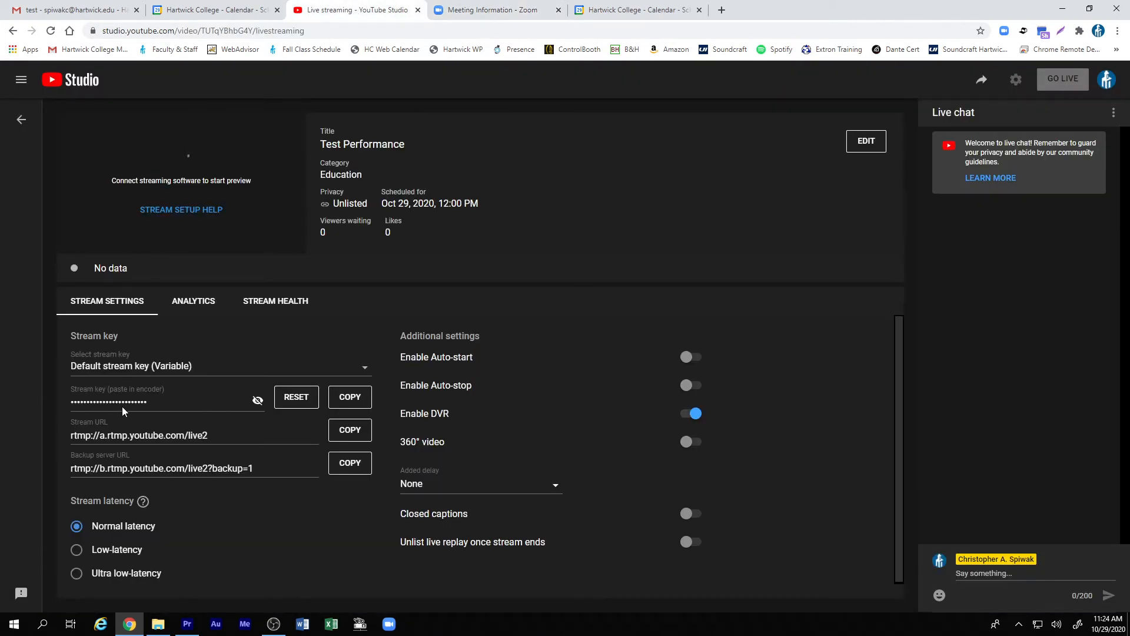
pyautogui.click(360, 396)
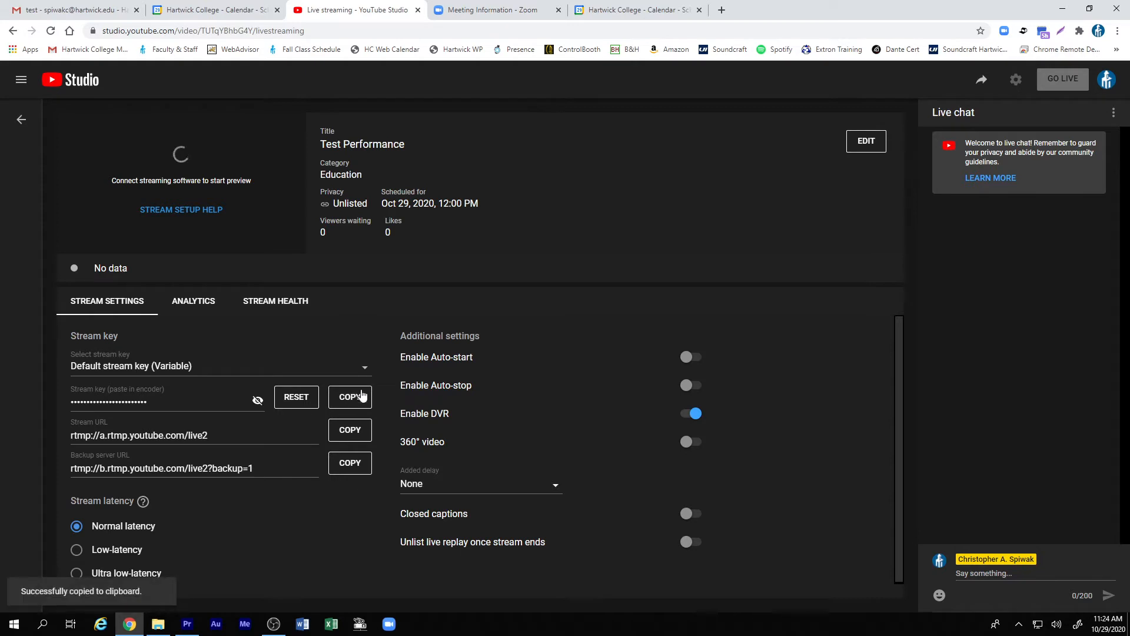
pyautogui.click(475, 11)
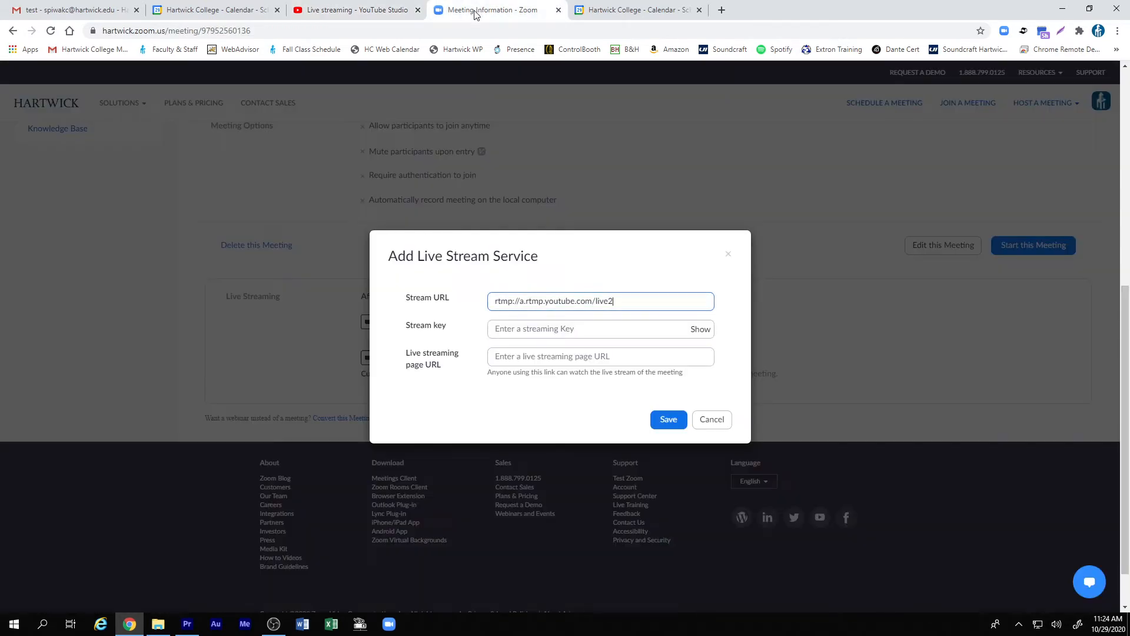
pyautogui.rightClick(536, 330)
pyautogui.click(581, 450)
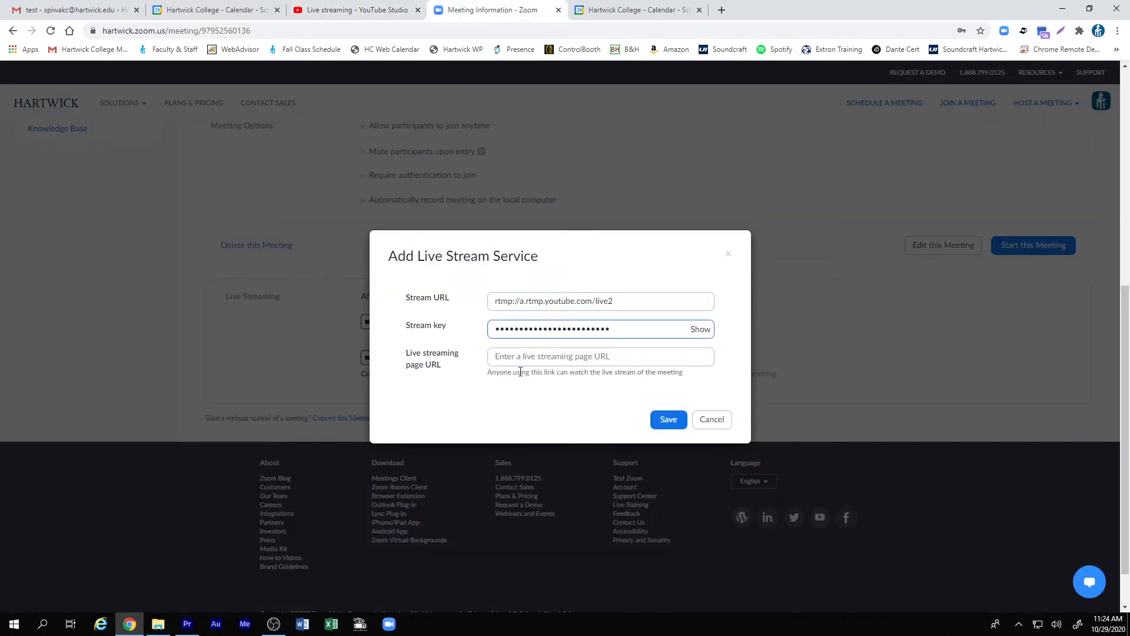
pyautogui.click(411, 354)
pyautogui.moveTo(410, 353); pyautogui.dragTo(449, 371)
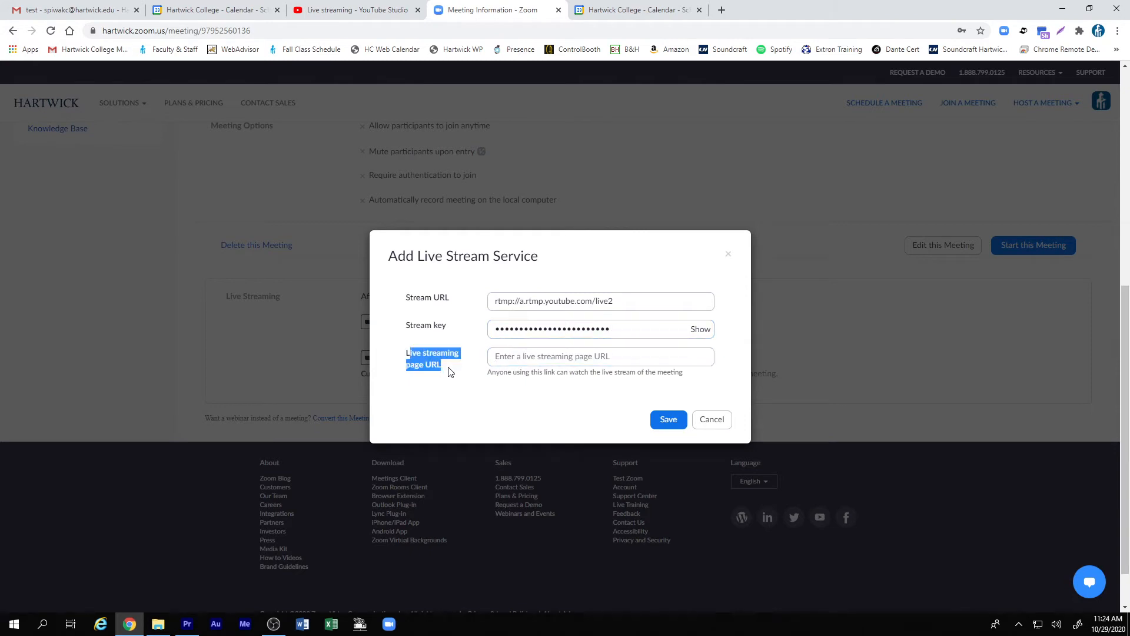
pyautogui.click(448, 371)
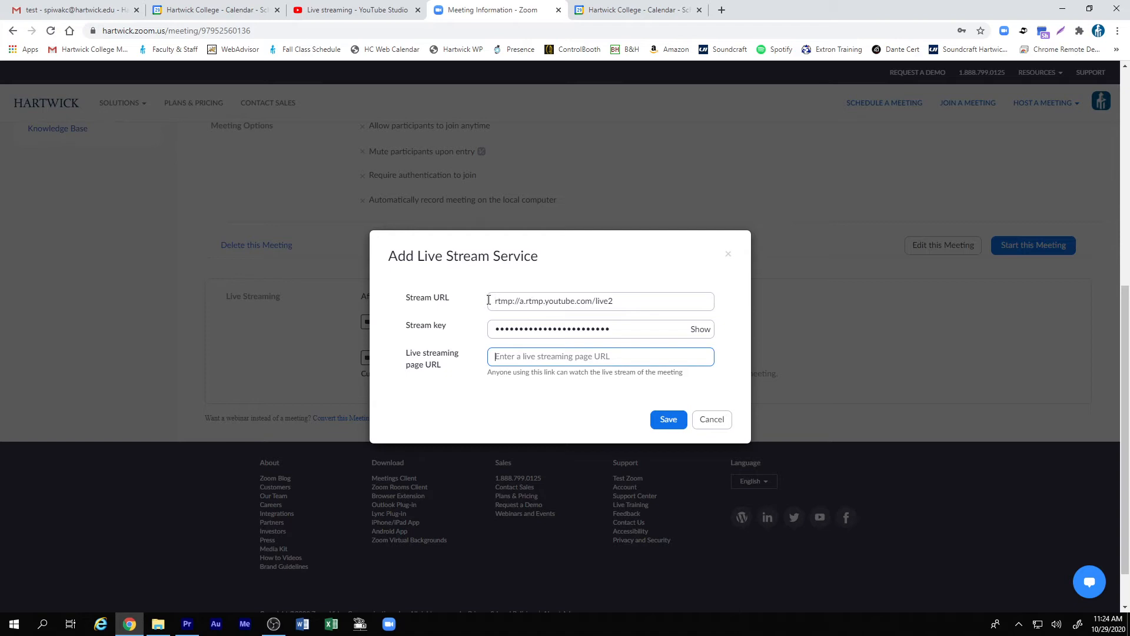
pyautogui.click(353, 10)
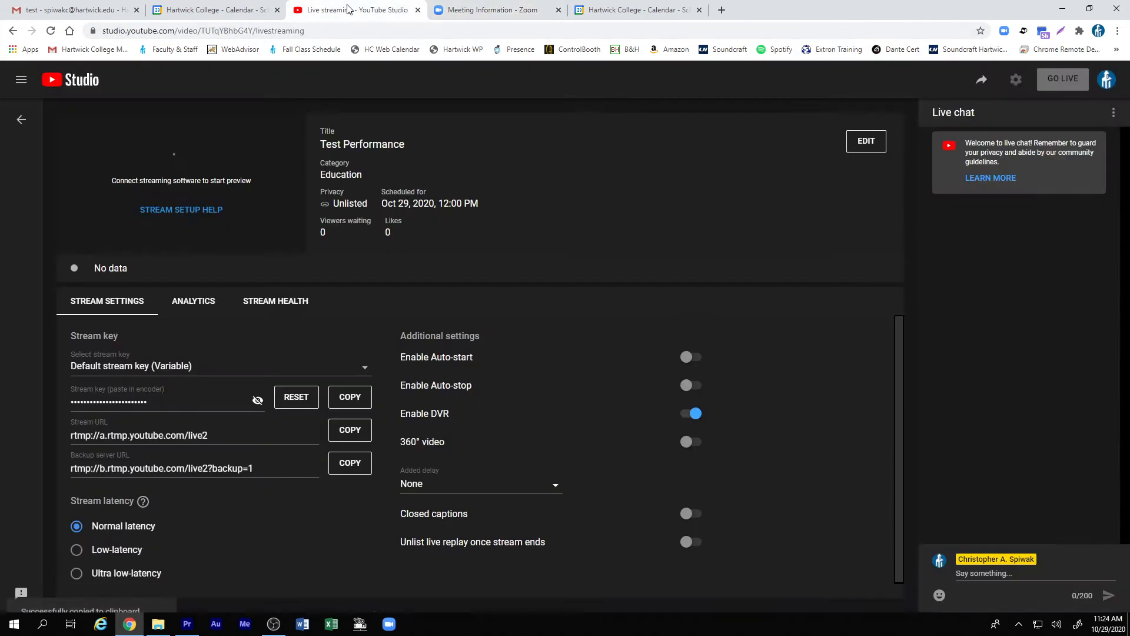
pyautogui.click(982, 80)
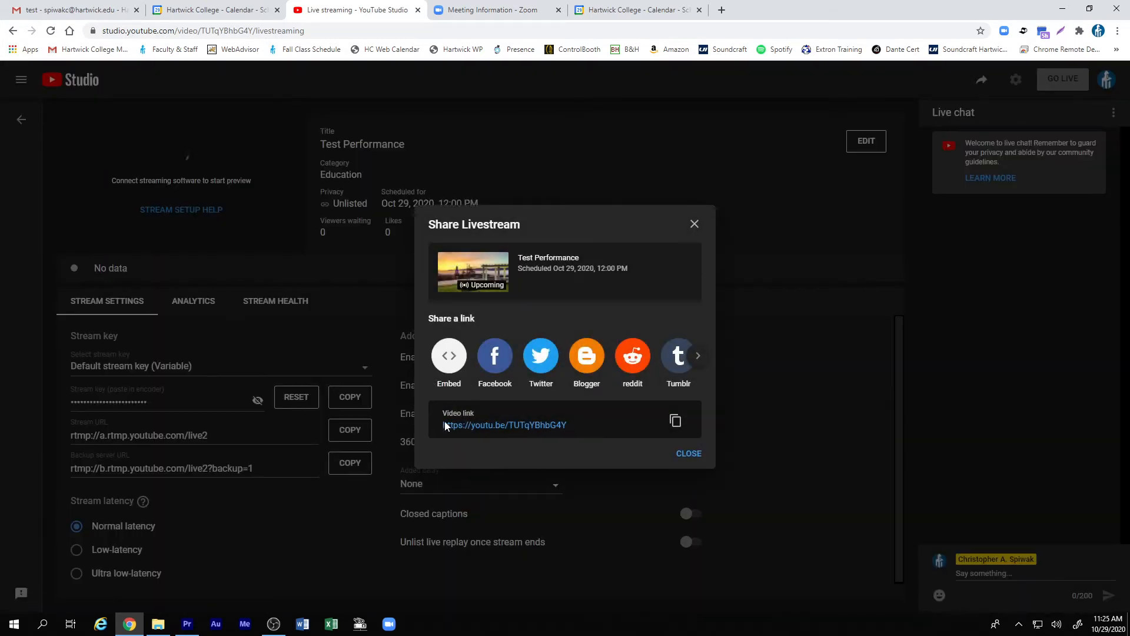
pyautogui.click(675, 421)
pyautogui.click(688, 453)
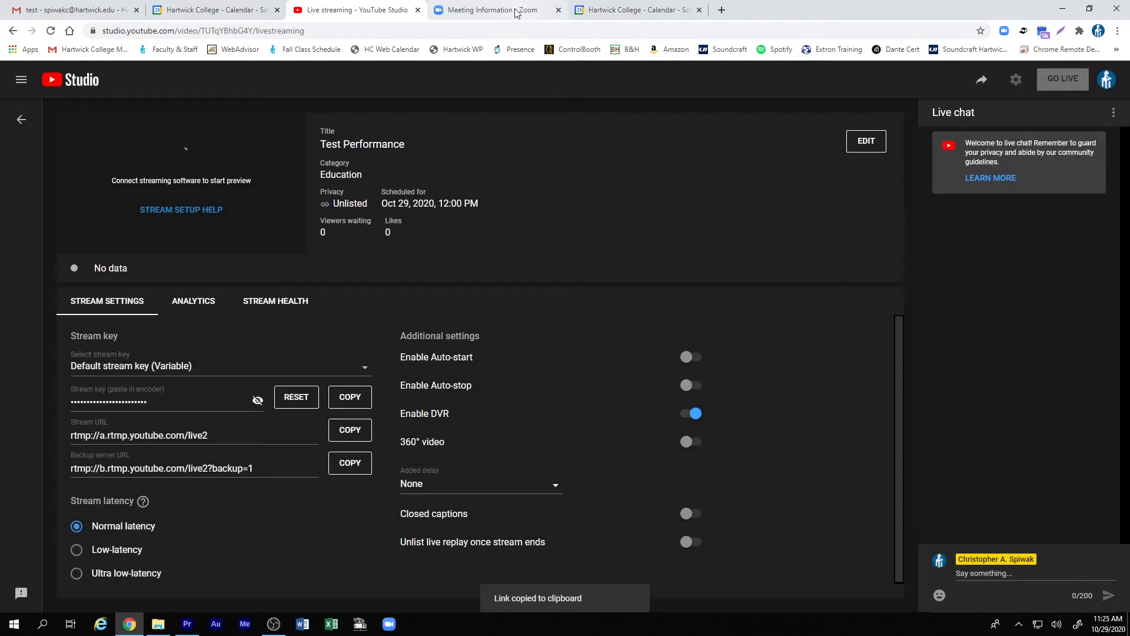
# Step: Paste the link as Zoom's Live streaming page URL, save the live stream service, and dismiss the browser's offer to save the password
pyautogui.click(518, 12)
pyautogui.rightClick(560, 361)
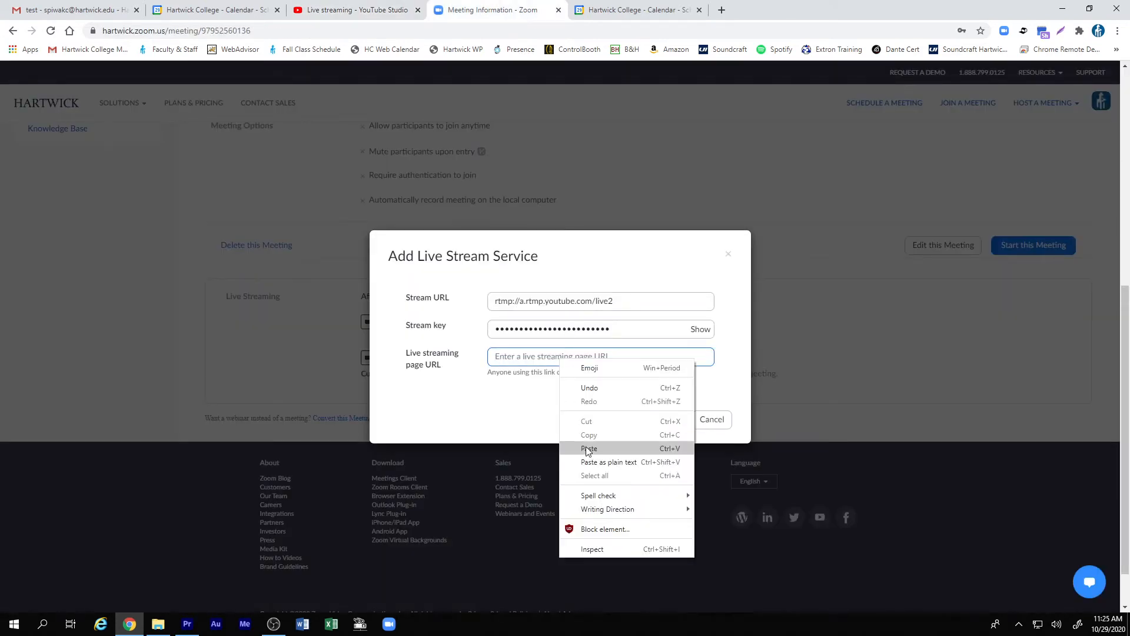
pyautogui.click(585, 443)
pyautogui.click(661, 418)
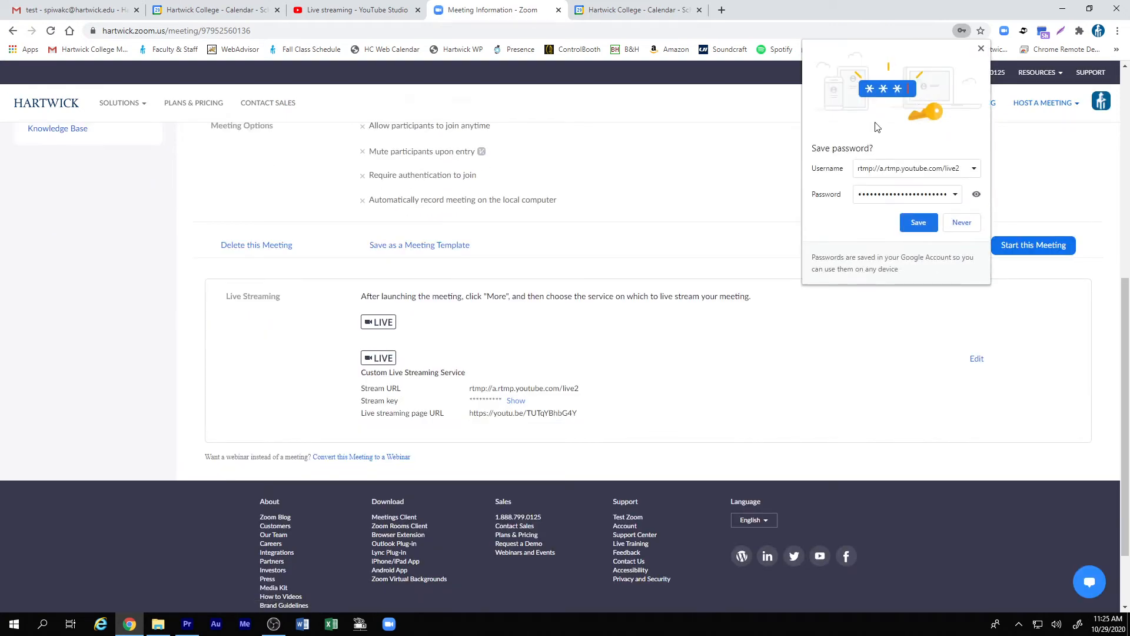
pyautogui.click(981, 48)
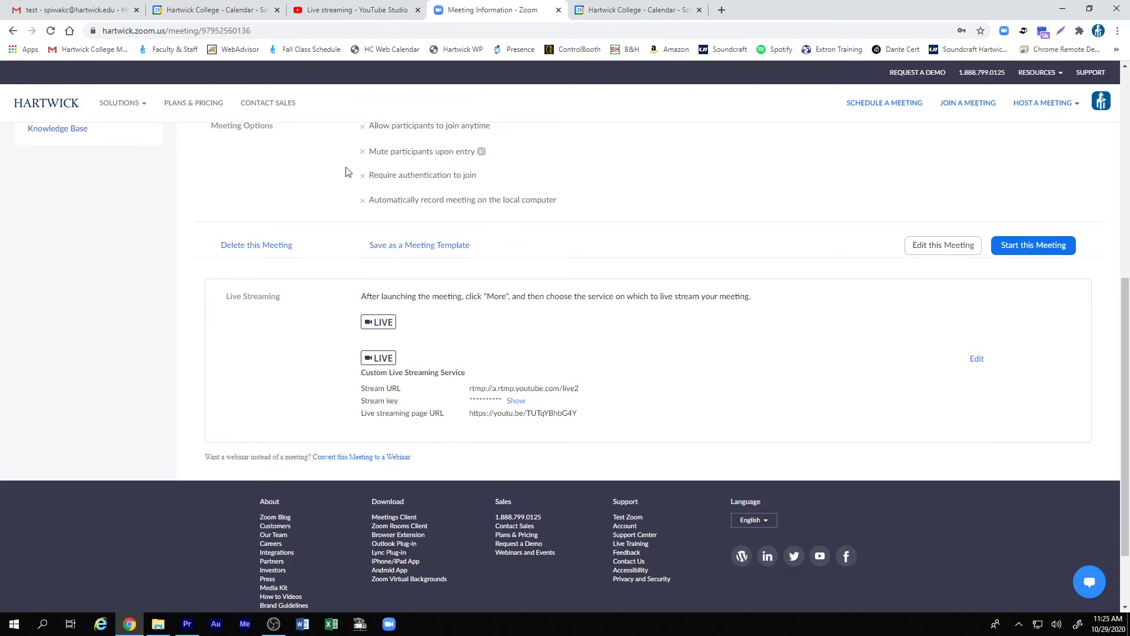
# Step: Start the Test Performance meeting from its information page and open it in the Zoom Meetings application
pyautogui.scroll(7, 464, 371)
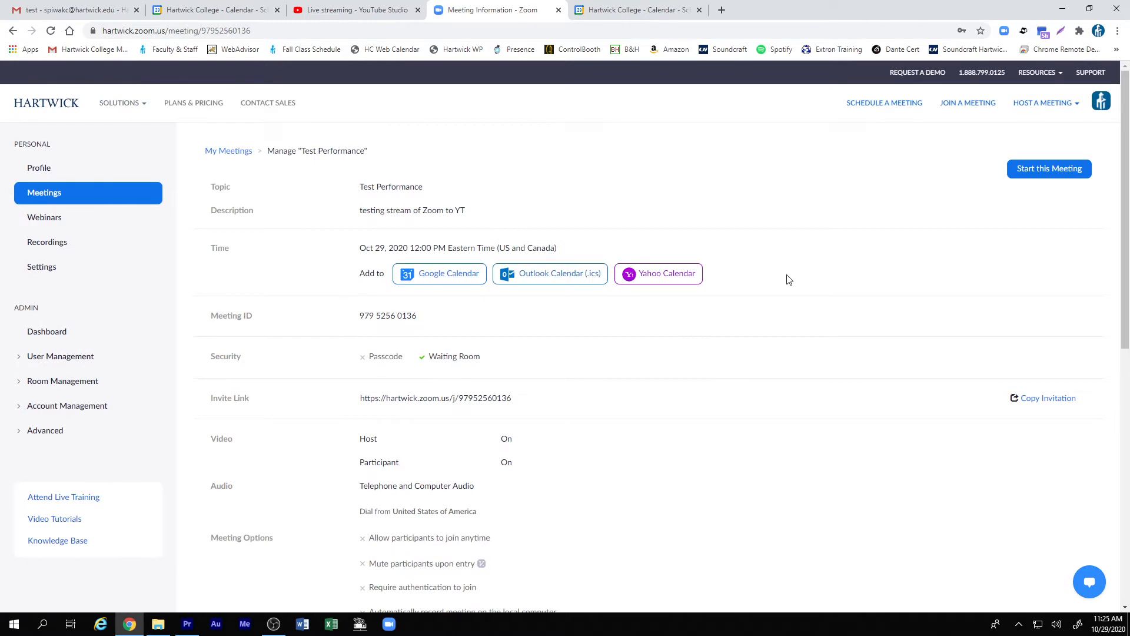
pyautogui.click(1057, 169)
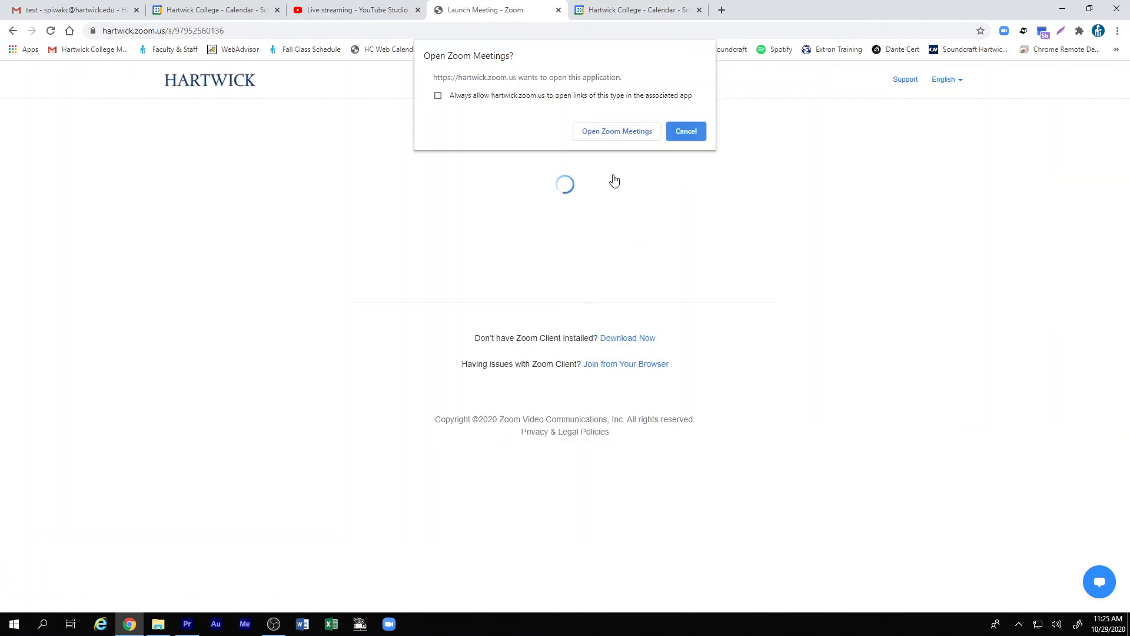
pyautogui.click(612, 135)
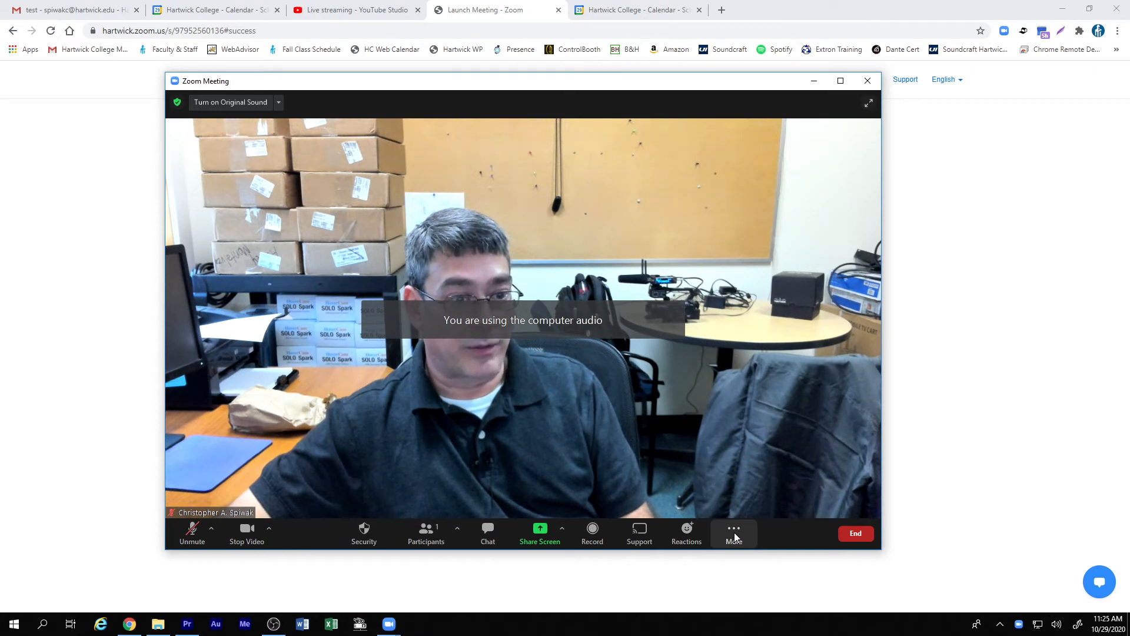
# Step: Review the meeting's live streaming option and its available microphones, speakers and cameras without changing any selection
pyautogui.click(733, 532)
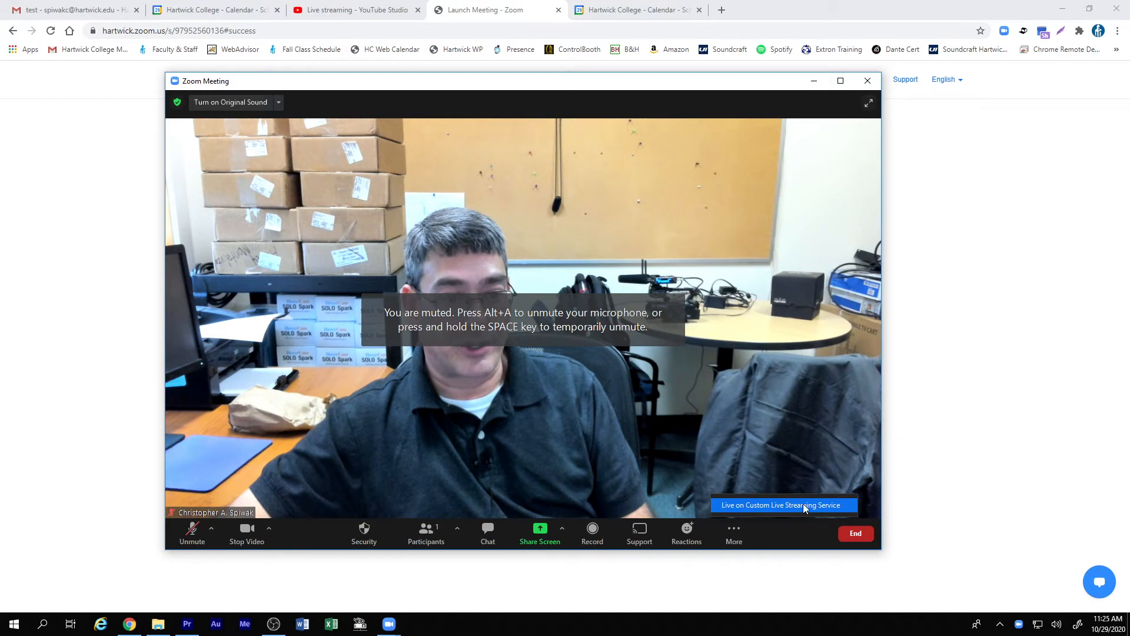
pyautogui.click(211, 528)
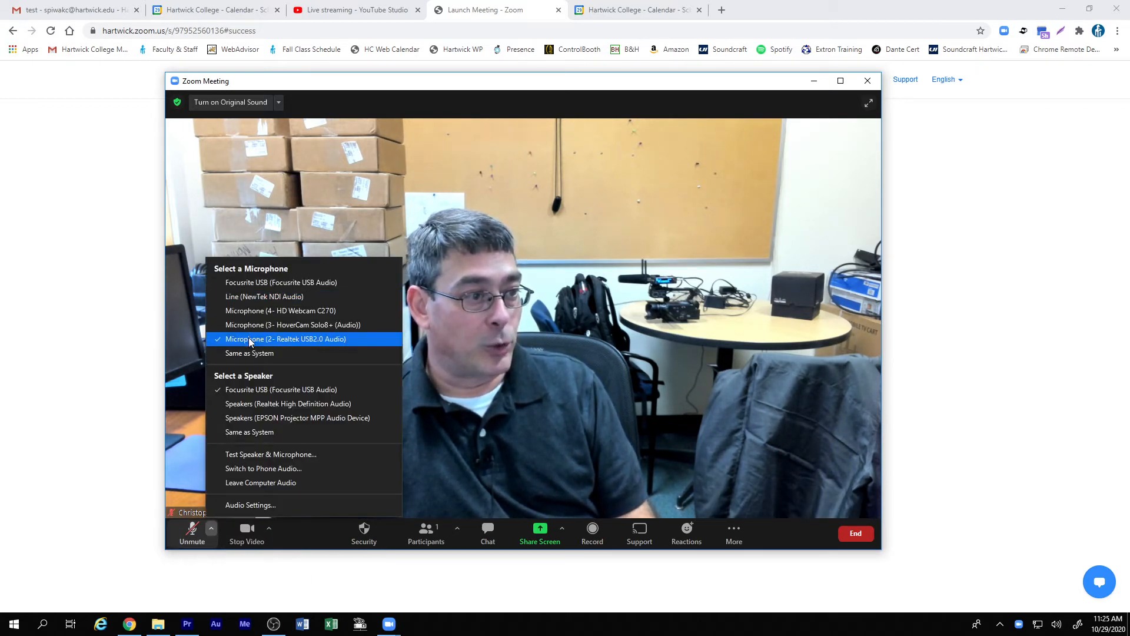
pyautogui.click(211, 528)
pyautogui.click(211, 528)
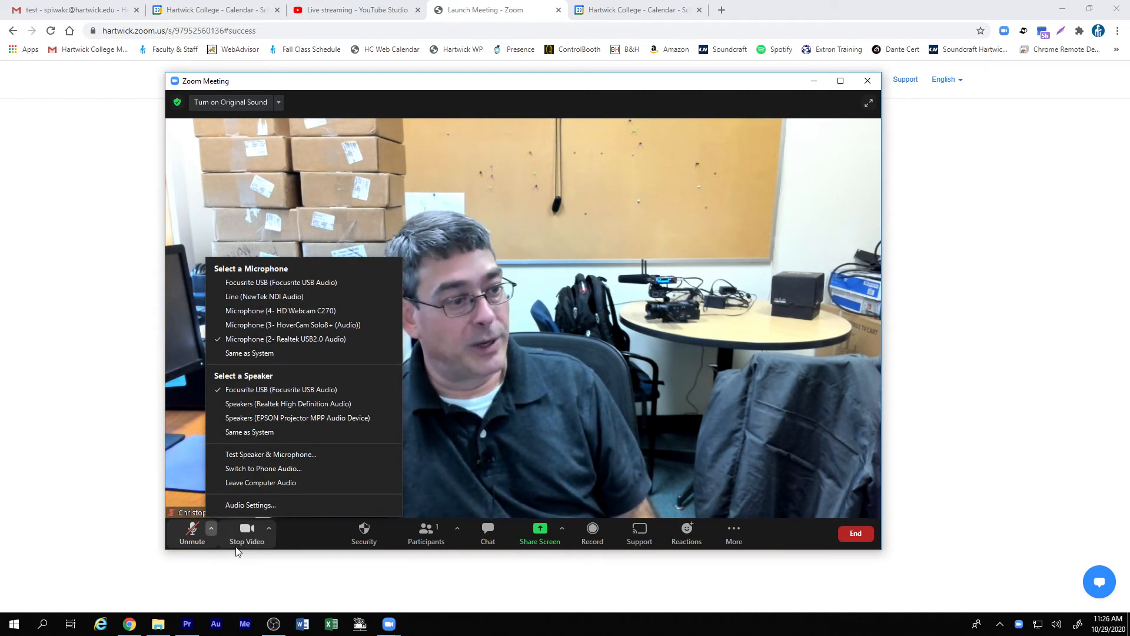
pyautogui.click(269, 529)
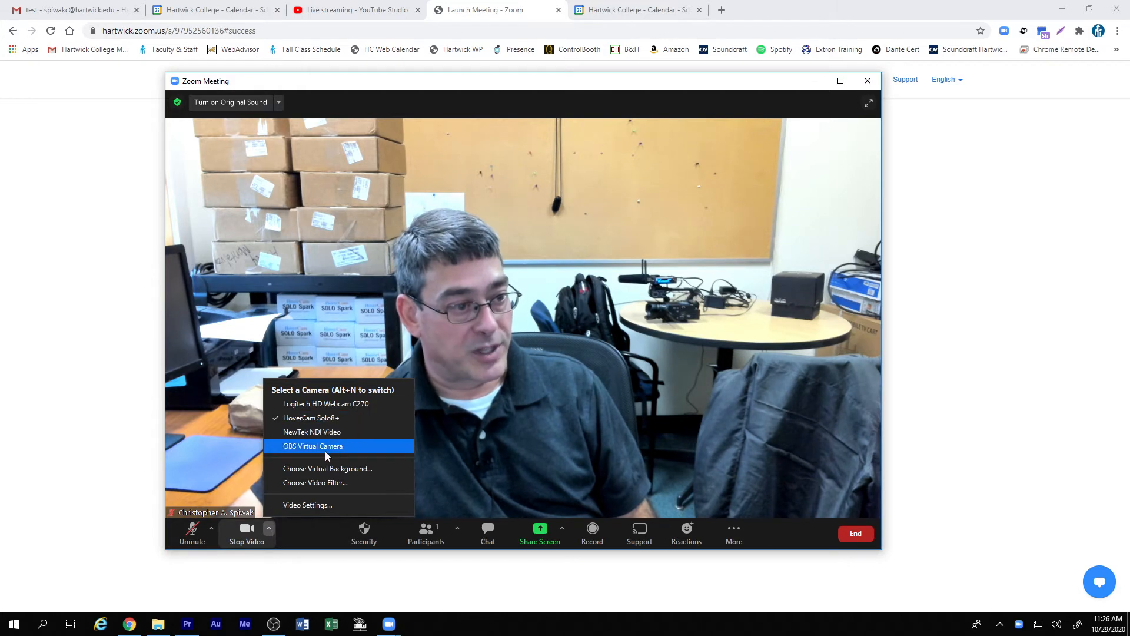
pyautogui.click(564, 342)
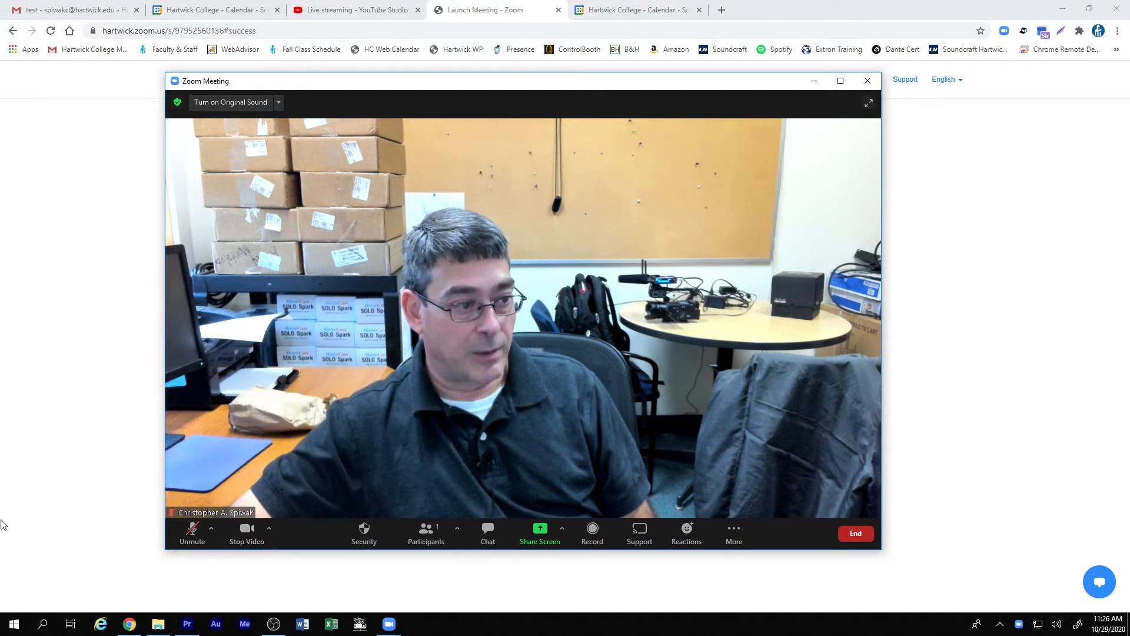
# Step: Start the meeting's live stream on the Custom Live Streaming Service and check the connection status in YouTube Studio
pyautogui.click(739, 537)
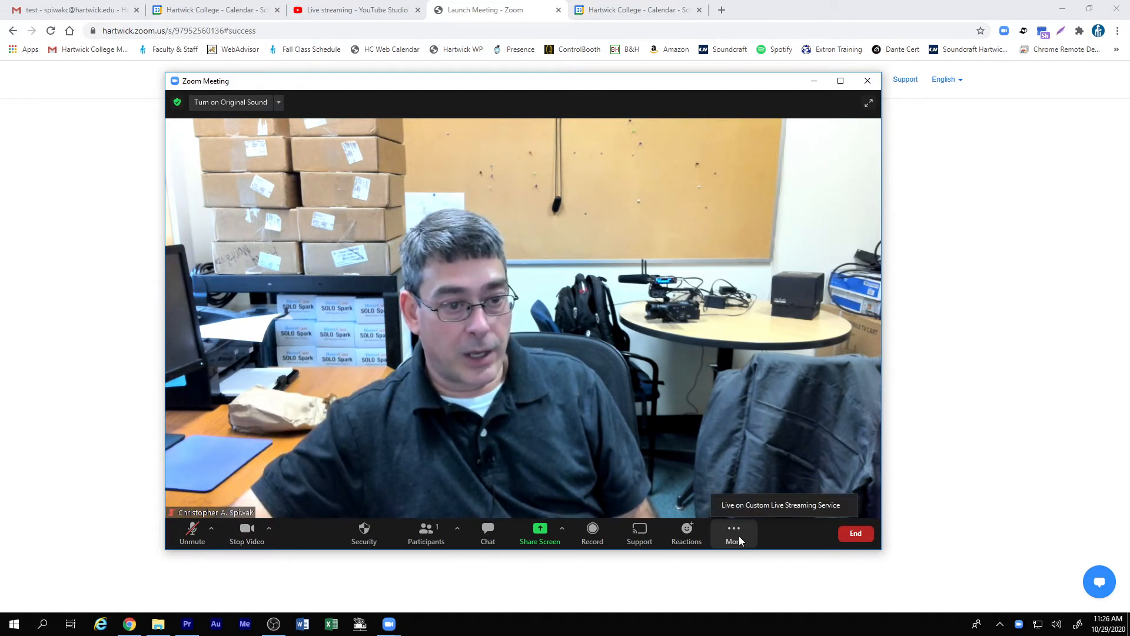
pyautogui.click(747, 504)
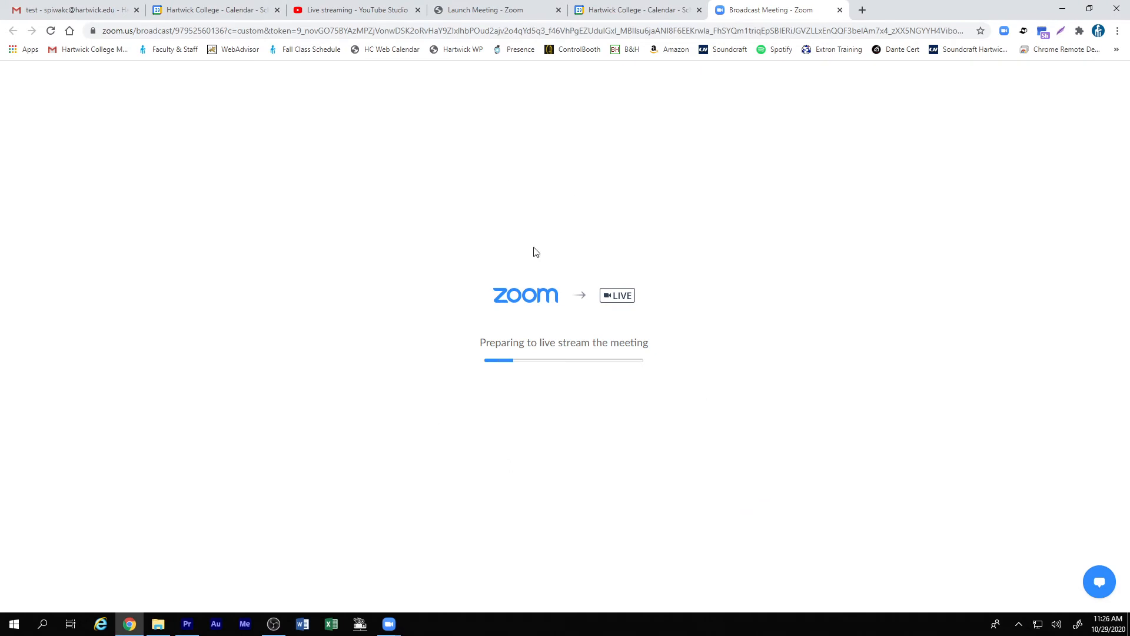
pyautogui.click(329, 13)
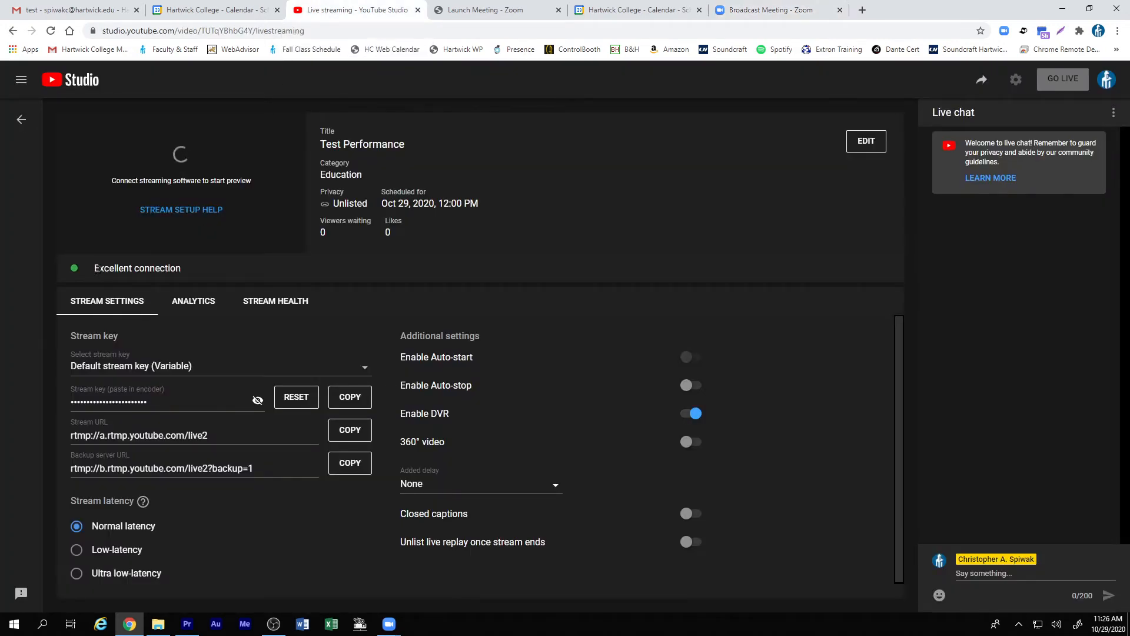
pyautogui.click(192, 269)
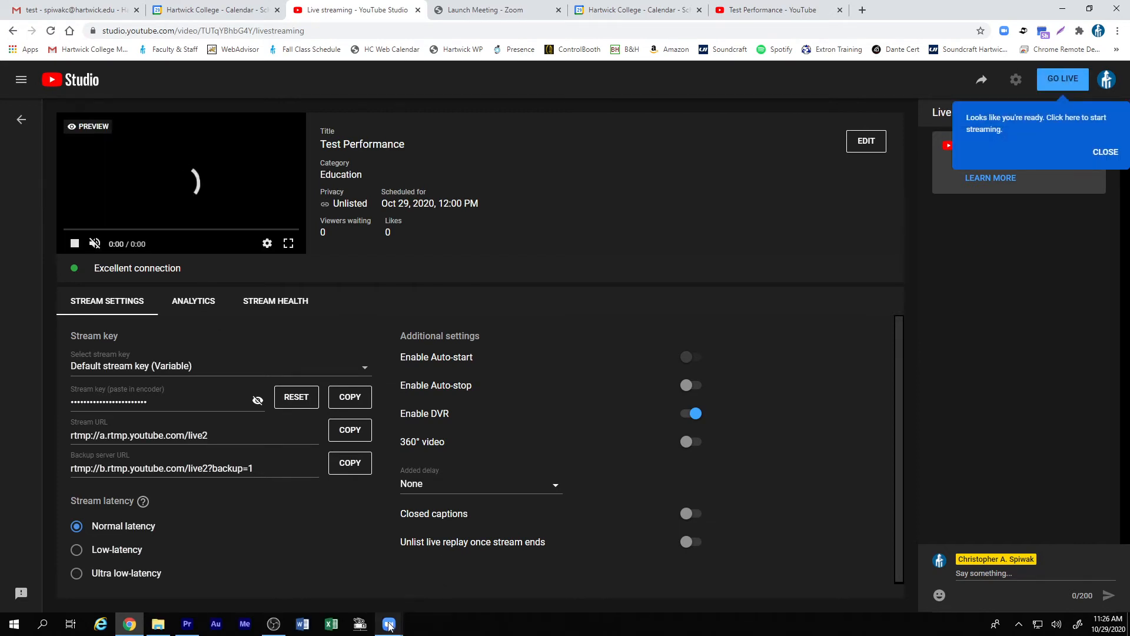
# Step: Check the live indicator in the Zoom meeting window and compare the meeting's video with the YouTube Studio preview
pyautogui.moveTo(389, 625)
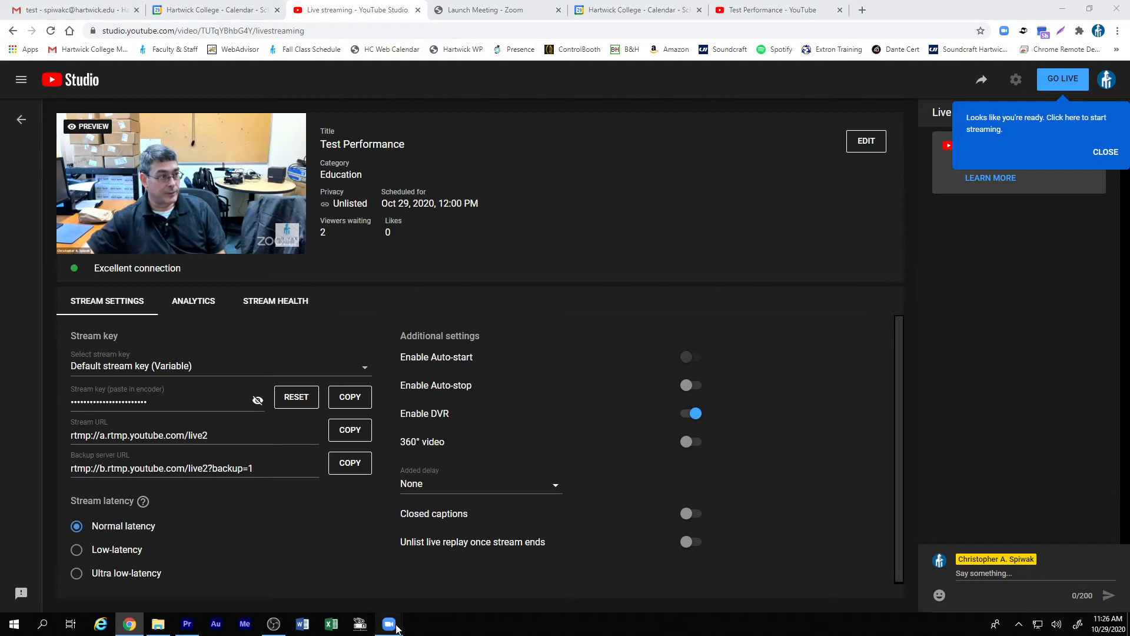
pyautogui.click(421, 583)
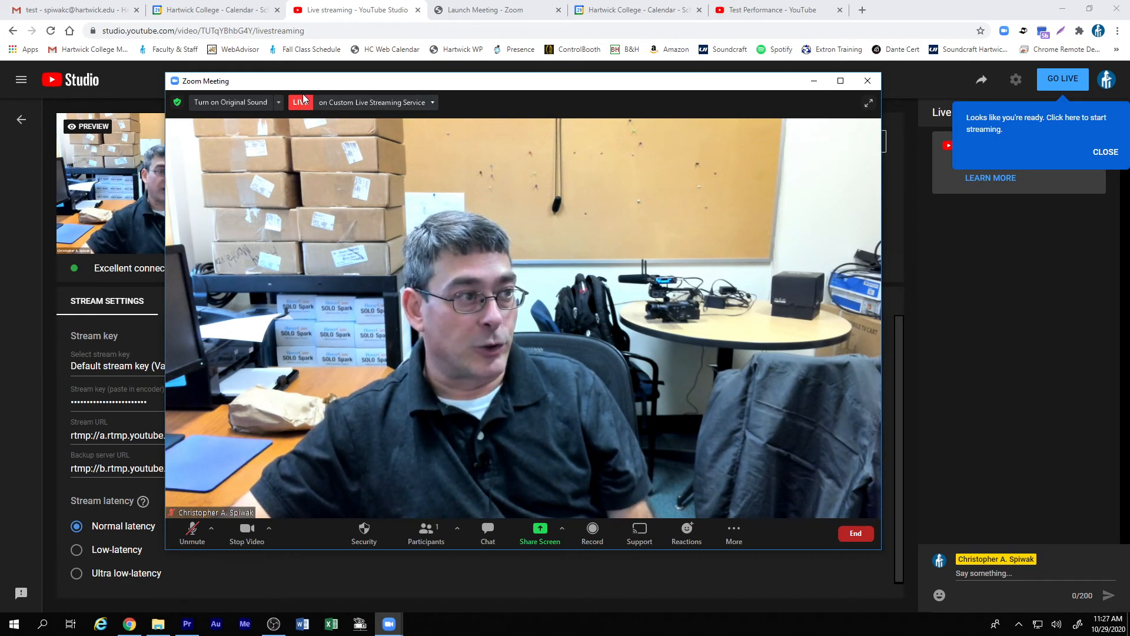
pyautogui.click(130, 95)
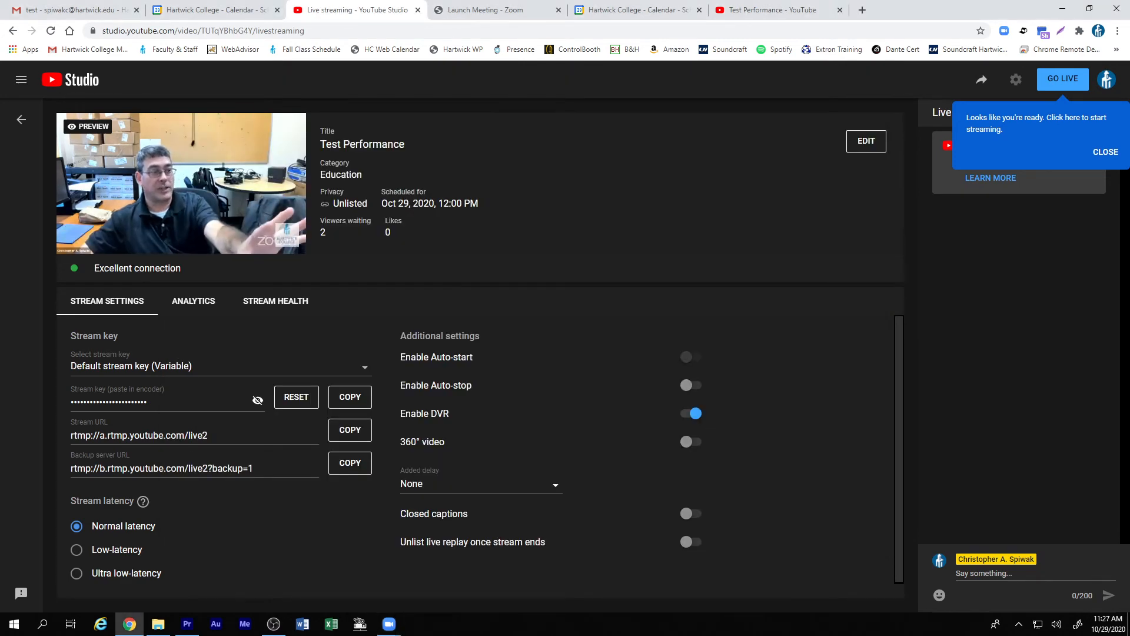
pyautogui.moveTo(94, 246)
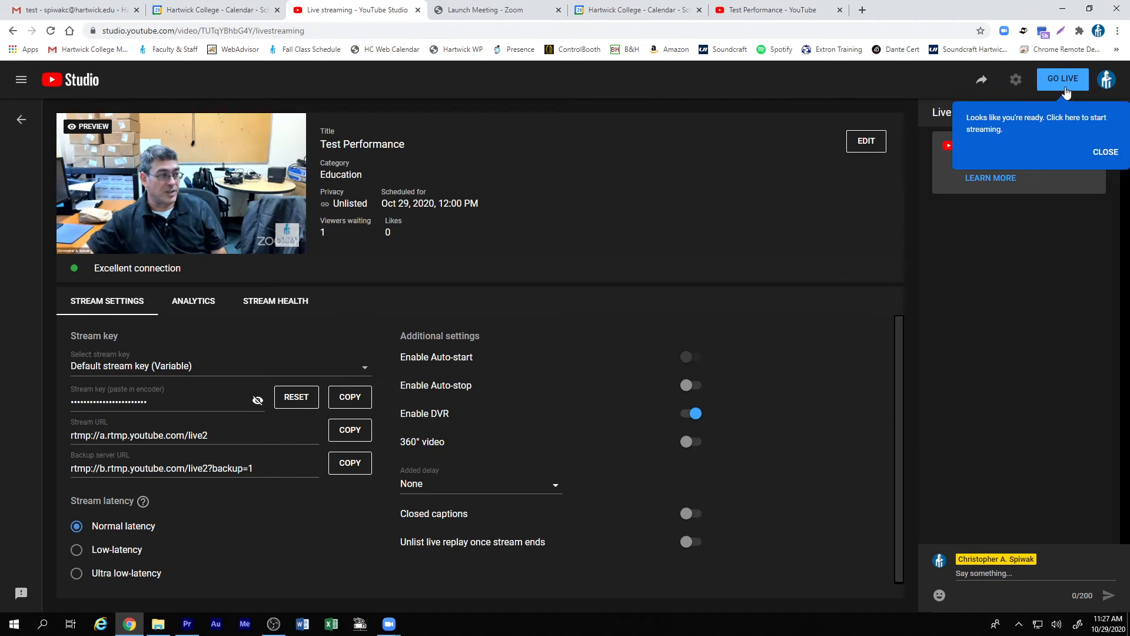
# Step: Examine the countdown and scheduled start time on the Test Performance watch page on YouTube
pyautogui.click(778, 10)
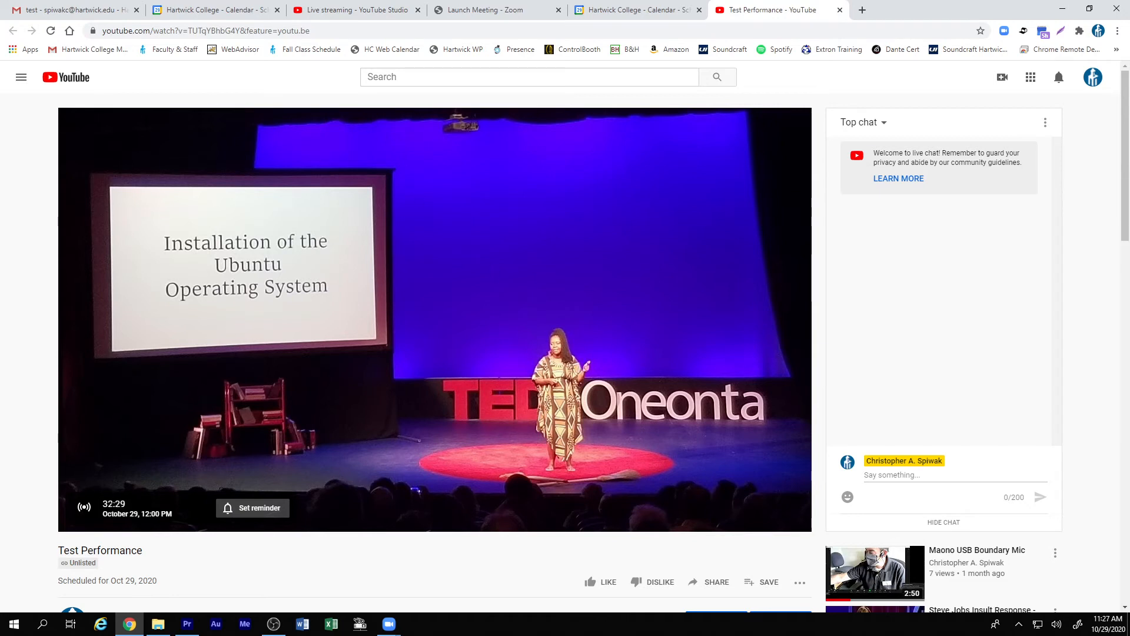
pyautogui.moveTo(107, 505); pyautogui.dragTo(173, 516)
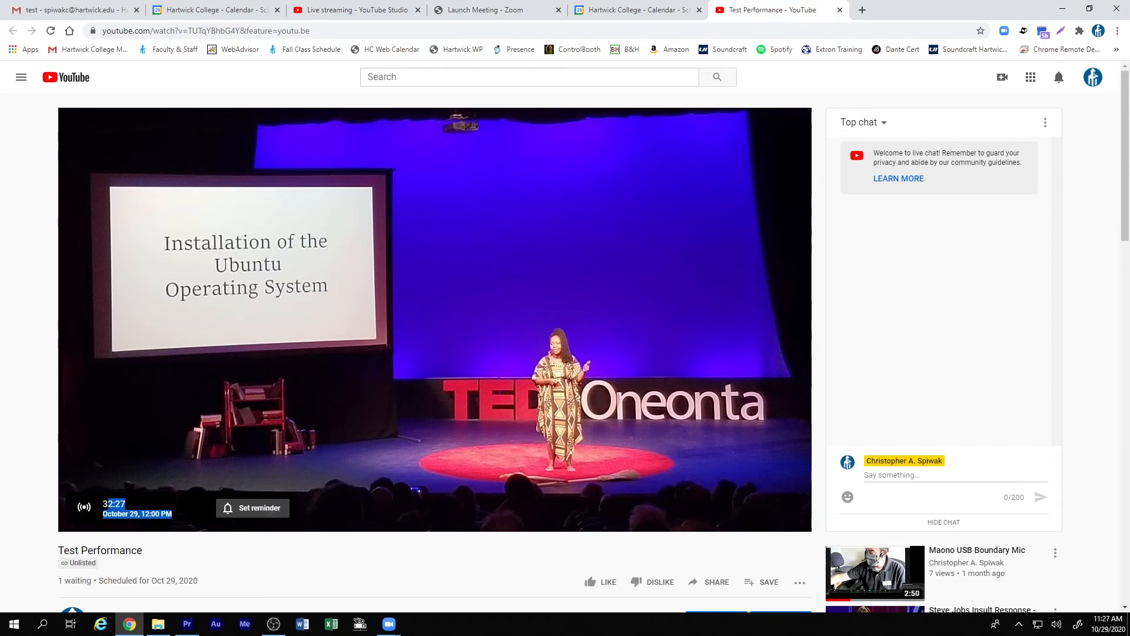
pyautogui.click(337, 215)
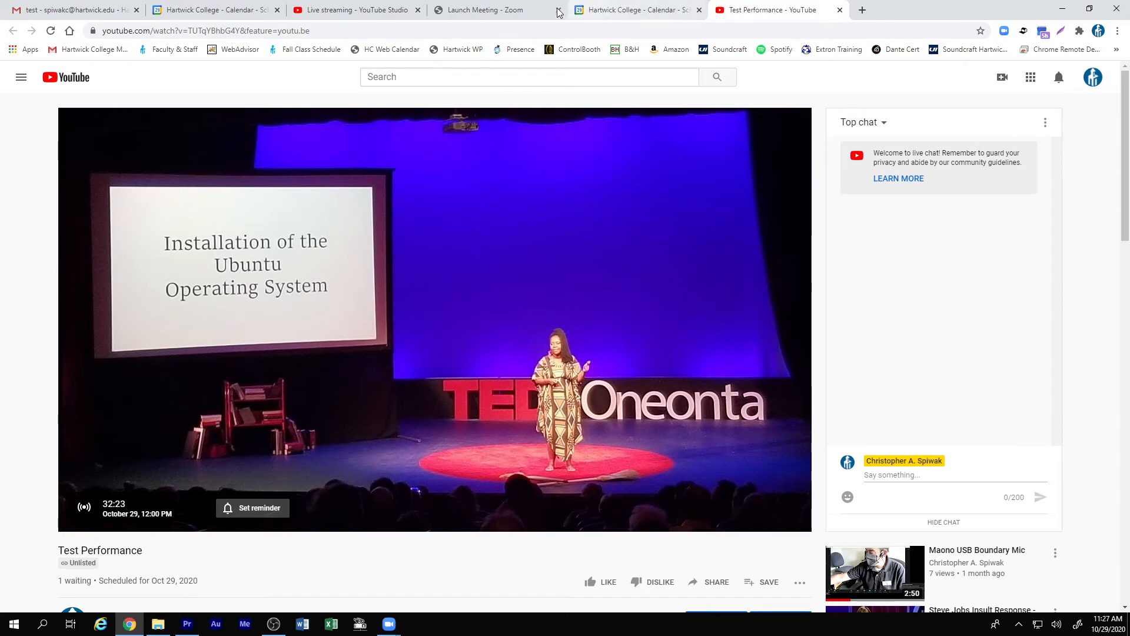
# Step: Return to YouTube Studio, dismiss the ready-to-stream tip, and go live with Test Performance
pyautogui.click(340, 10)
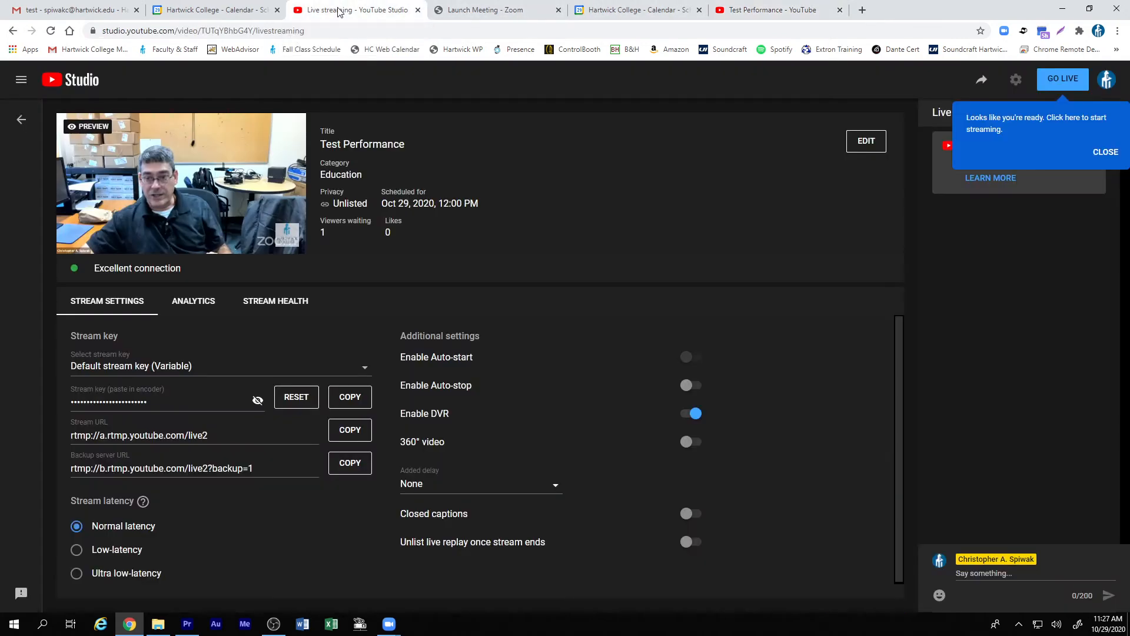
pyautogui.click(1106, 153)
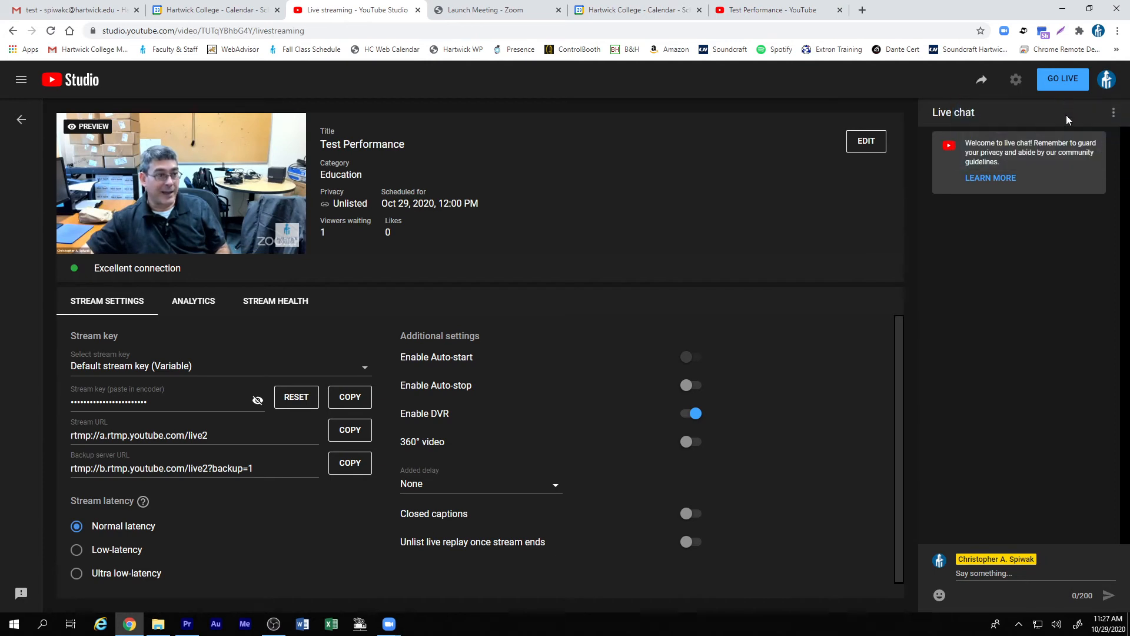
pyautogui.click(1068, 81)
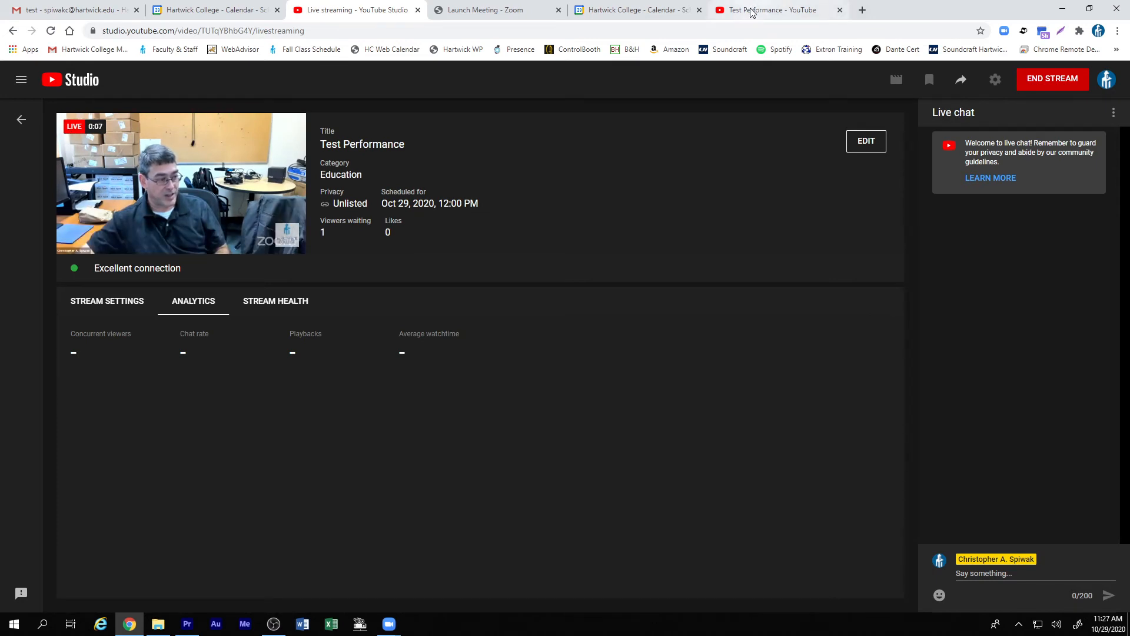
# Step: Check the live playback on the YouTube watch page, and bring the Zoom meeting window in front and shift it slightly
pyautogui.click(775, 12)
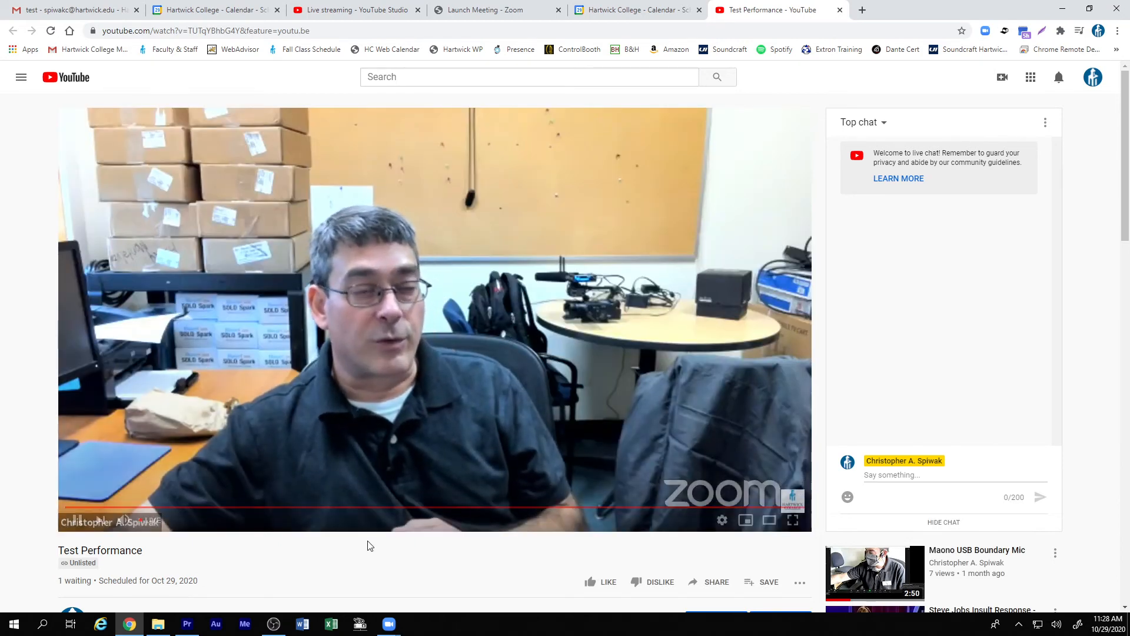
pyautogui.moveTo(123, 520)
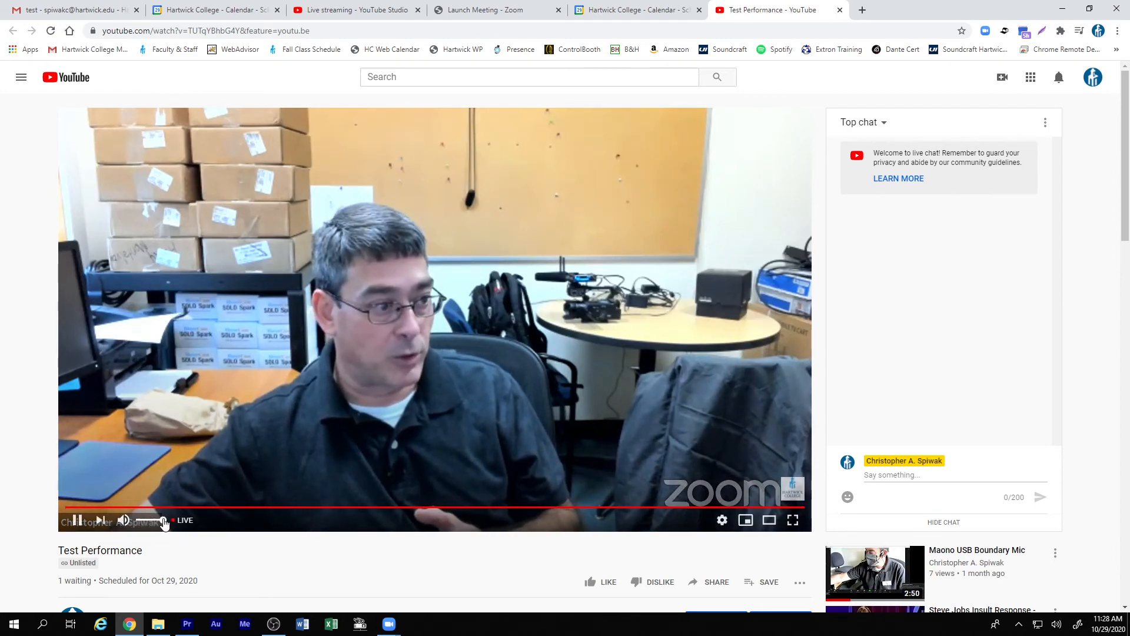
pyautogui.moveTo(388, 622)
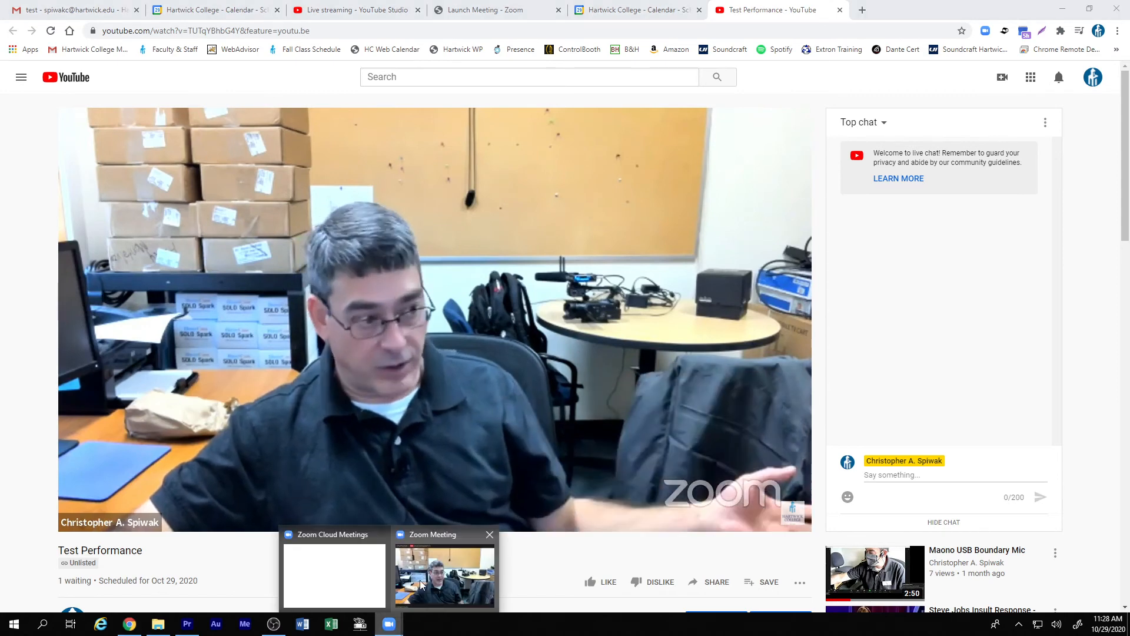
pyautogui.click(409, 590)
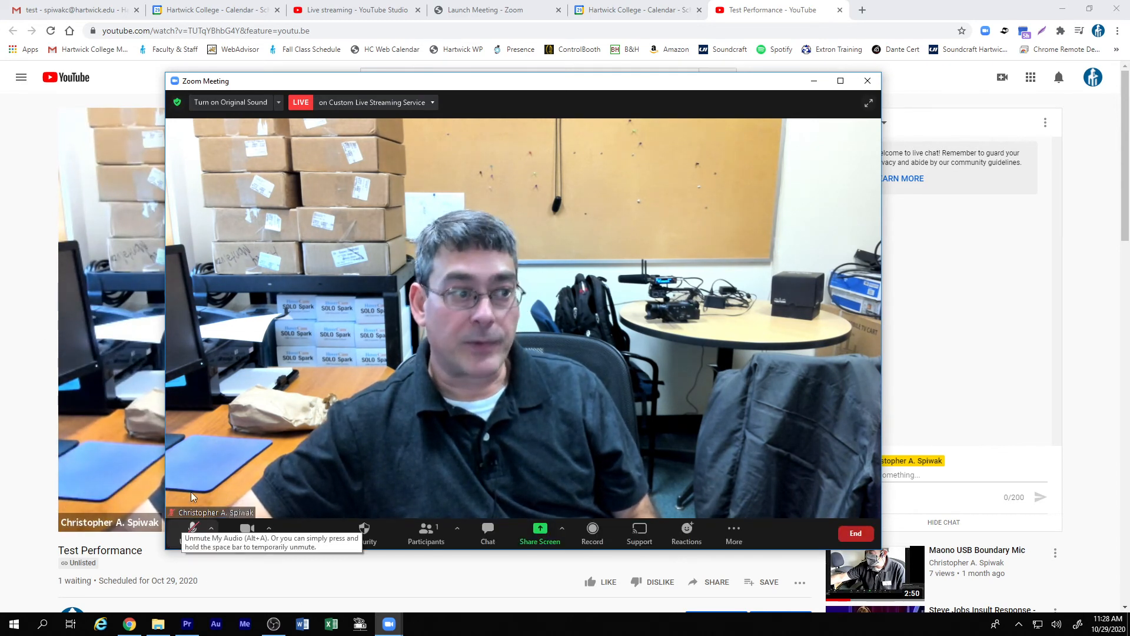
pyautogui.moveTo(403, 89); pyautogui.dragTo(459, 94)
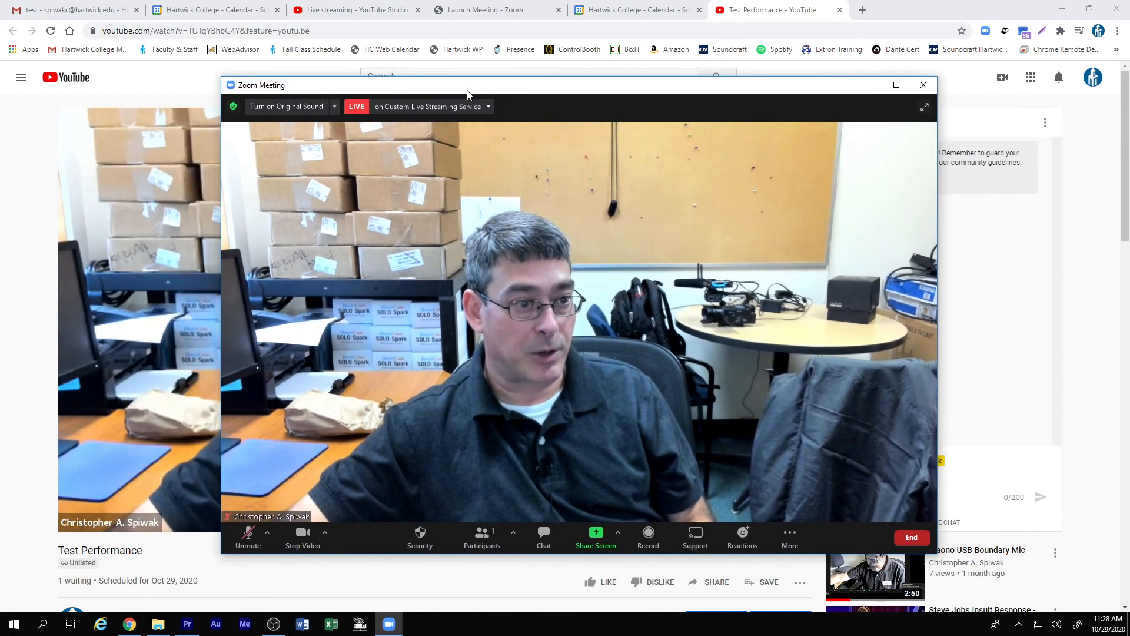
# Step: Return to the Test Performance watch page on YouTube and copy the stream's share link
pyautogui.click(33, 435)
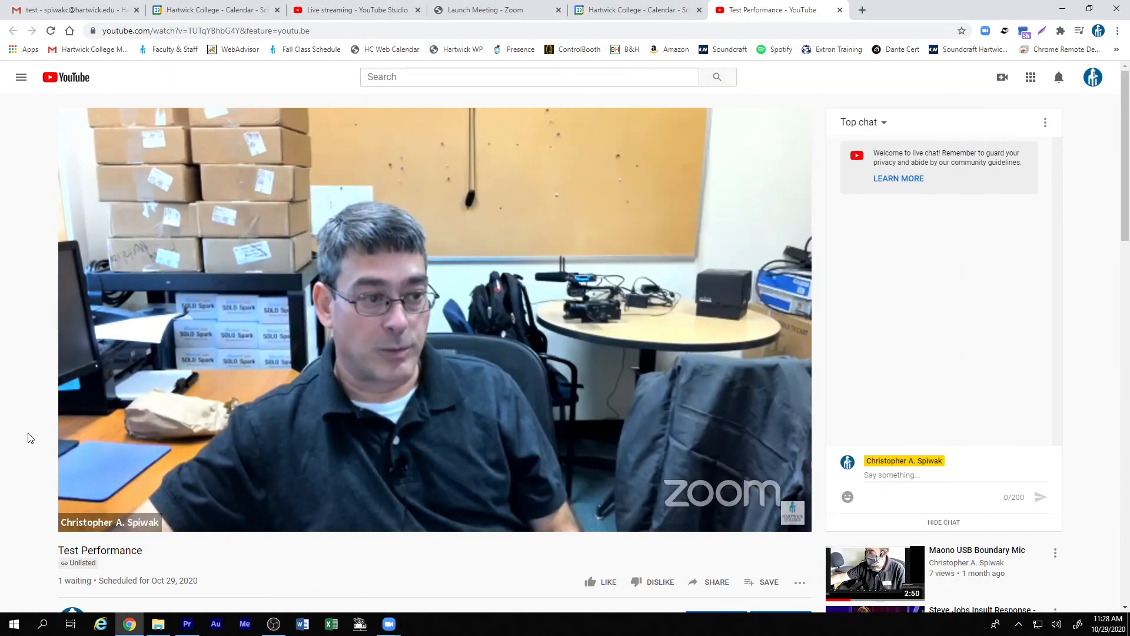
pyautogui.click(716, 582)
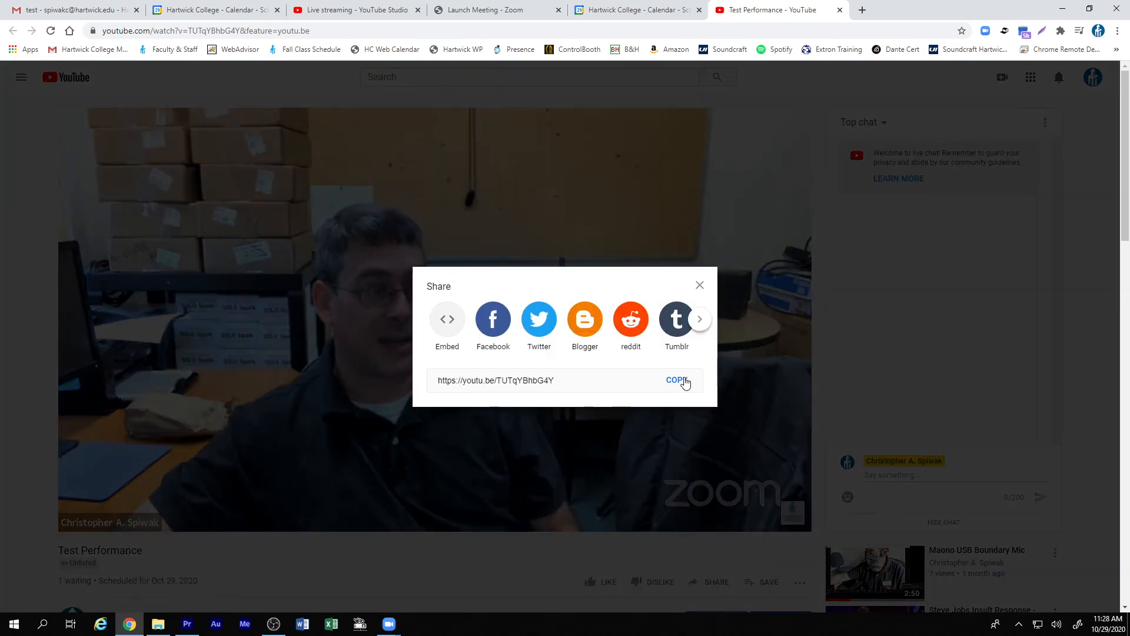
pyautogui.click(677, 381)
# Step: Review the test email containing the livestream link in Gmail, and return to the watch page to close the share dialog
pyautogui.click(58, 13)
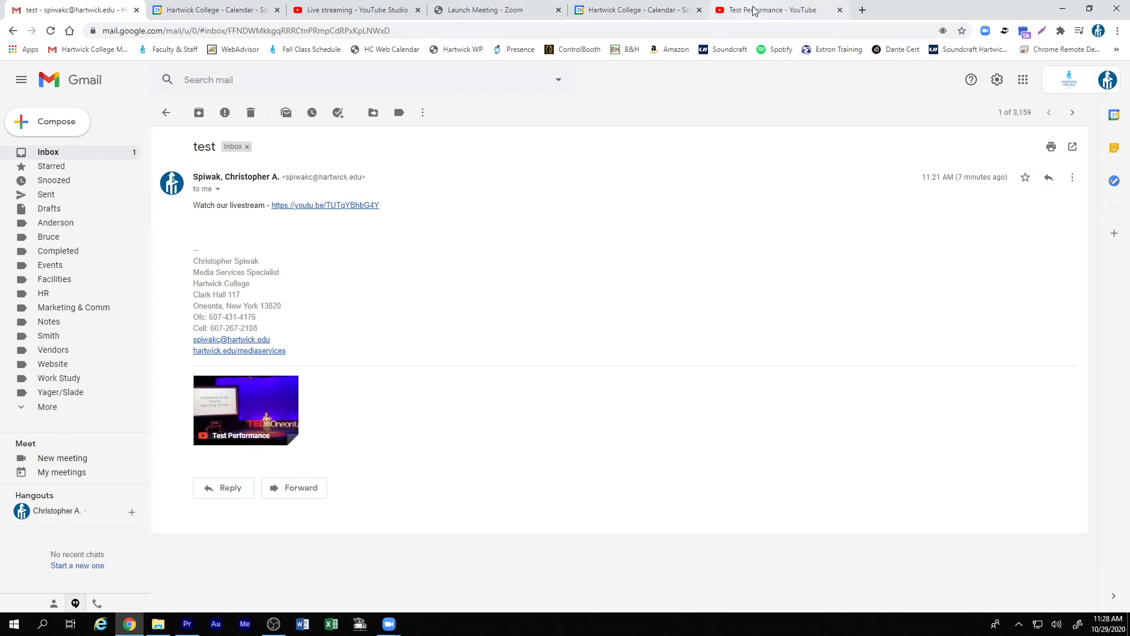
pyautogui.click(506, 12)
pyautogui.click(772, 10)
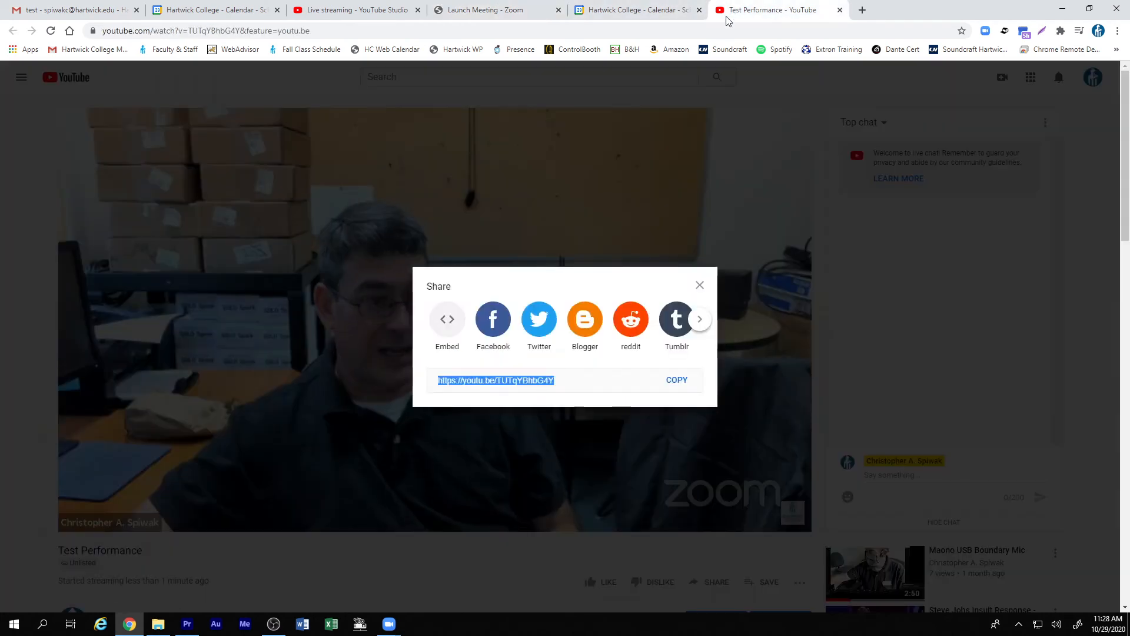
pyautogui.click(472, 442)
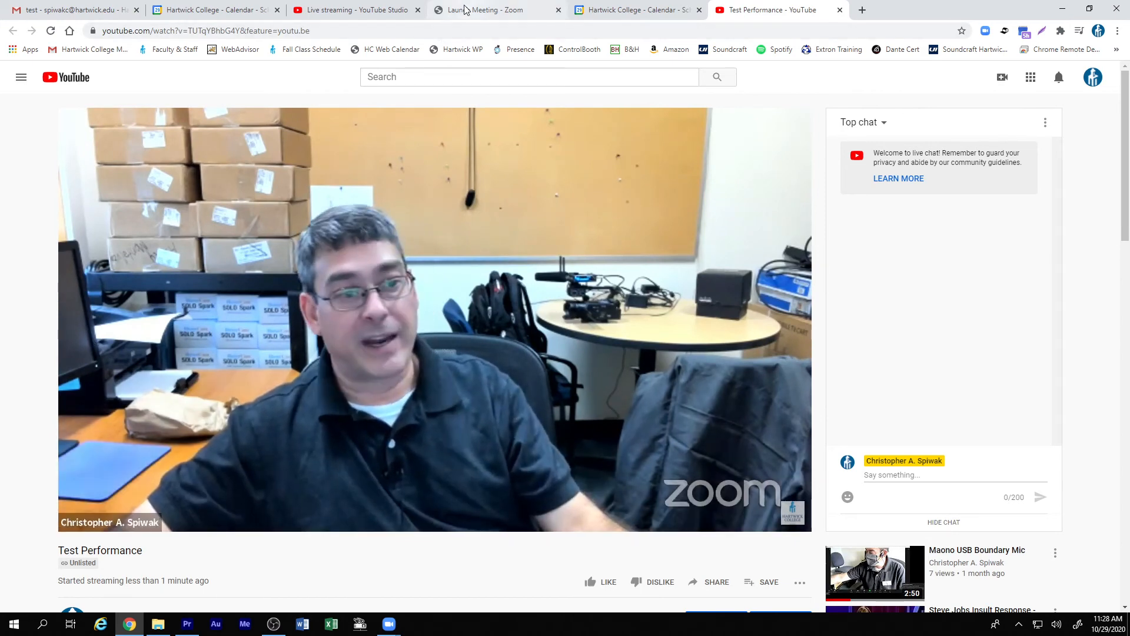
# Step: Go back to YouTube Studio, bring the Zoom meeting window in front, and stop its live stream while keeping the meeting running
pyautogui.click(353, 10)
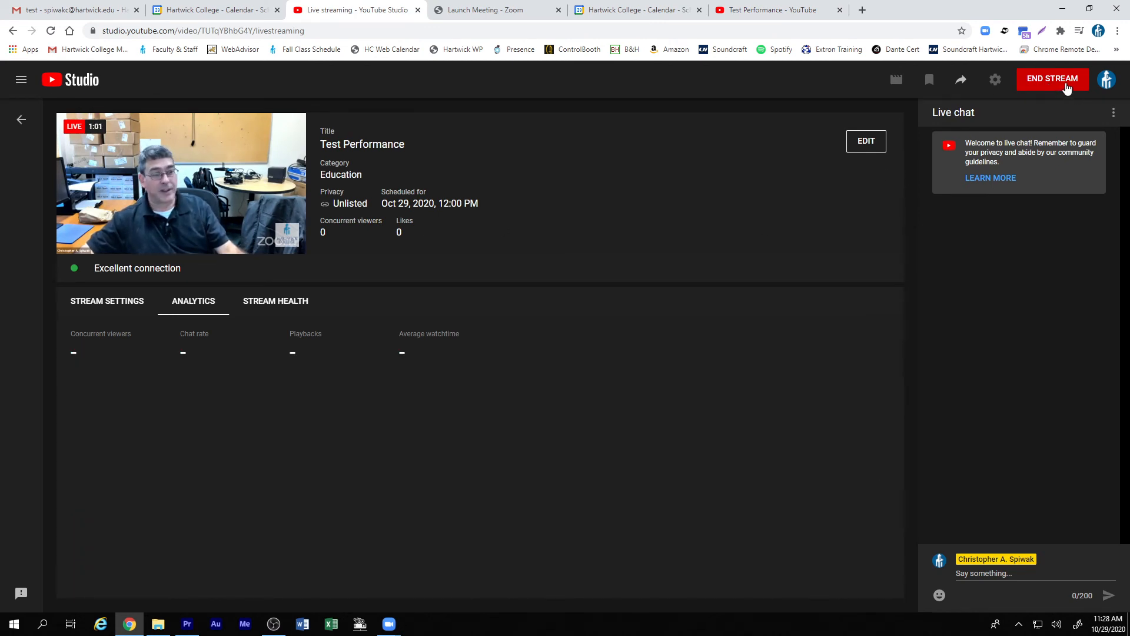
pyautogui.moveTo(389, 623)
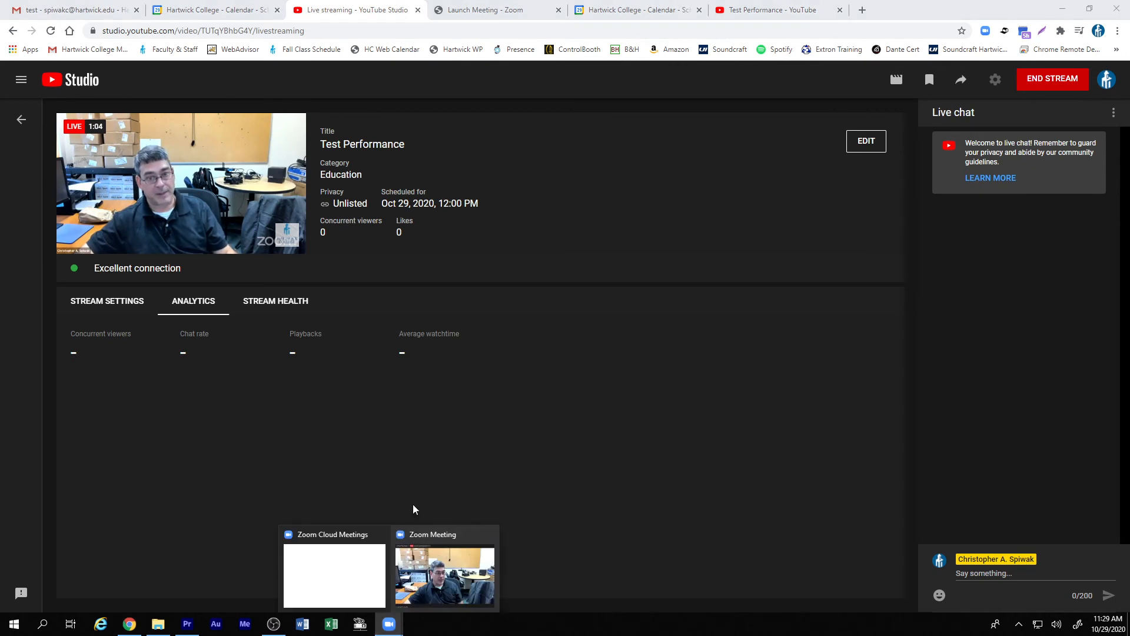
pyautogui.click(446, 573)
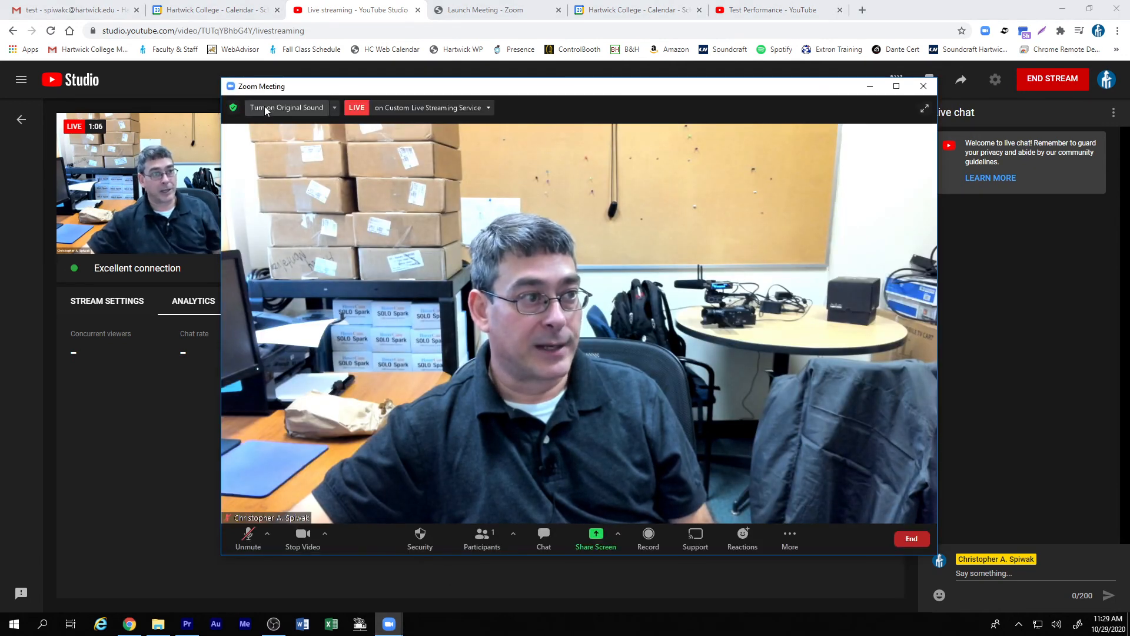
pyautogui.click(790, 536)
pyautogui.click(801, 511)
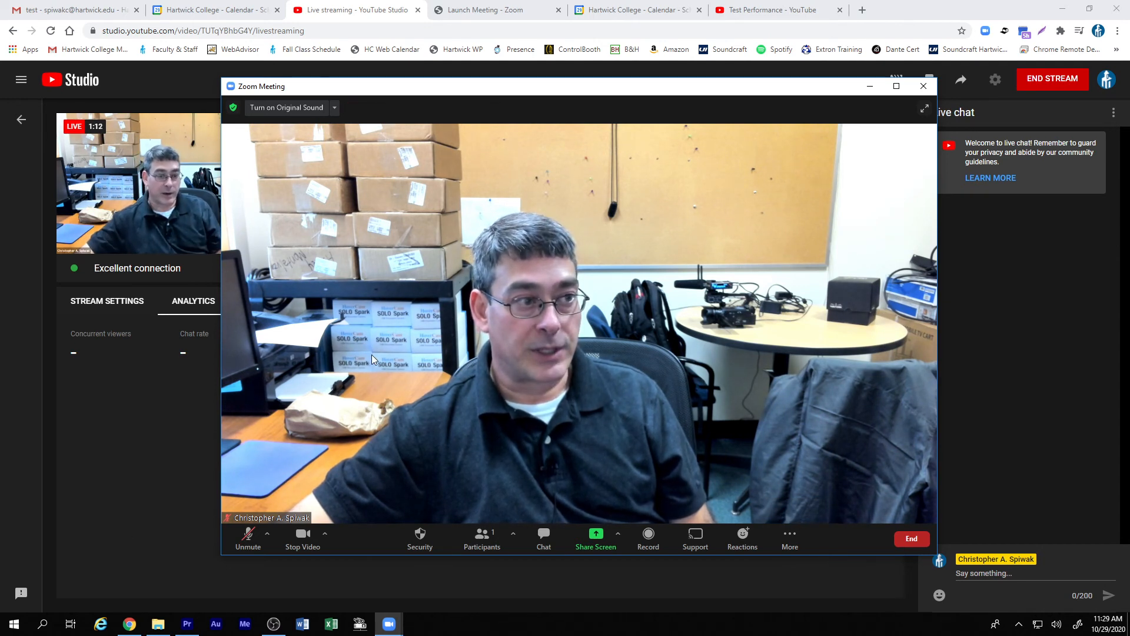
# Step: Check Test Performance on the YouTube watch page and in YouTube Studio while the Zoom feed is stopped
pyautogui.click(88, 447)
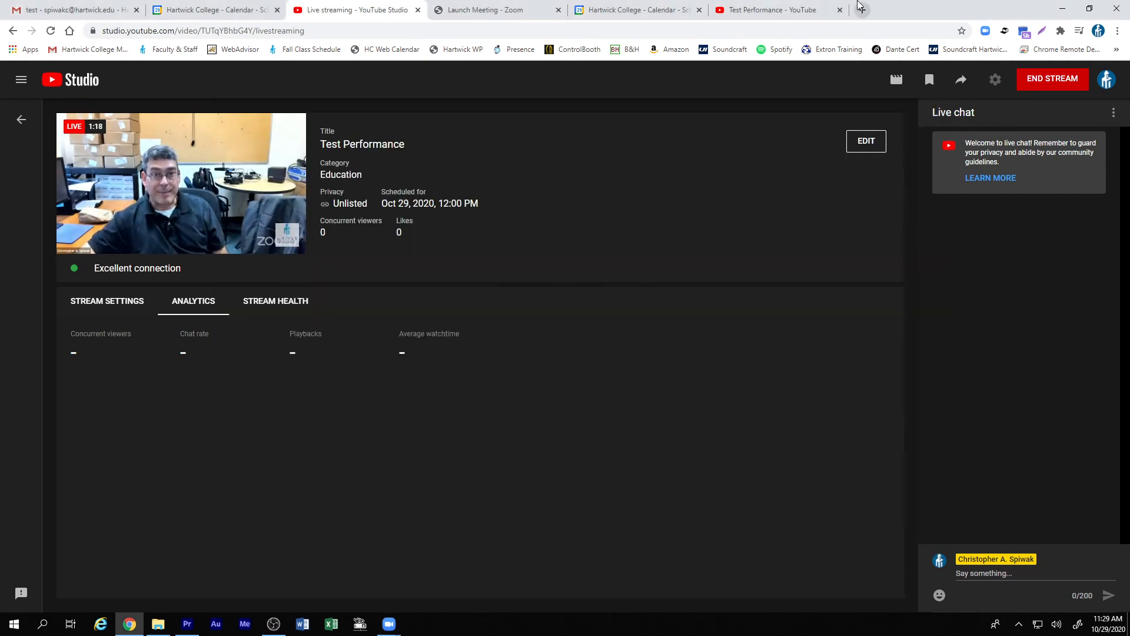
pyautogui.click(764, 15)
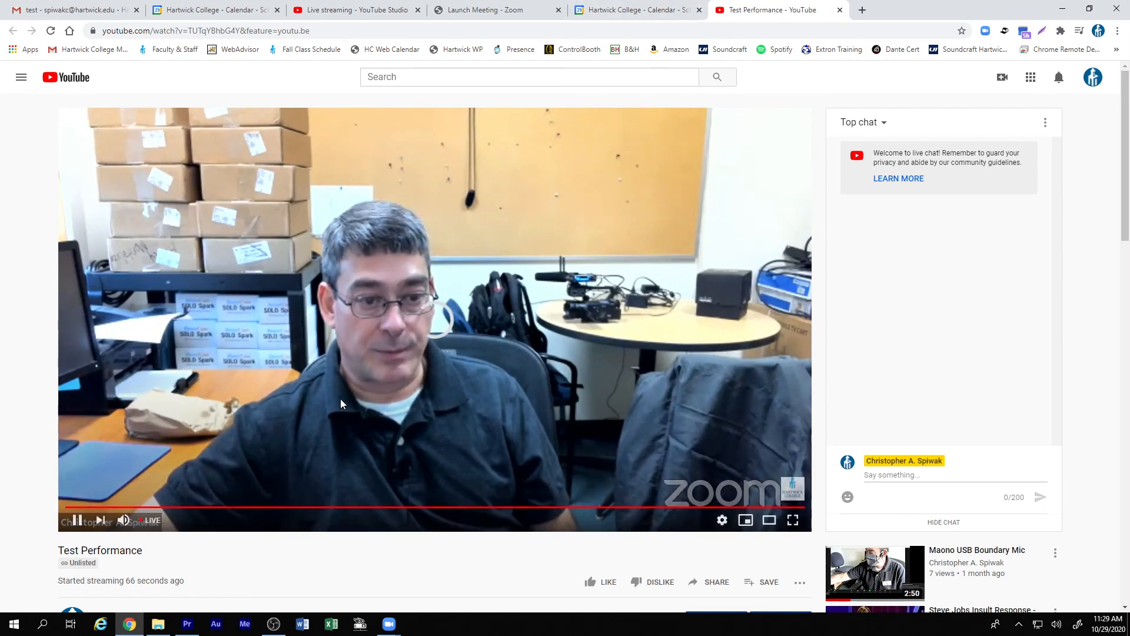
pyautogui.click(346, 12)
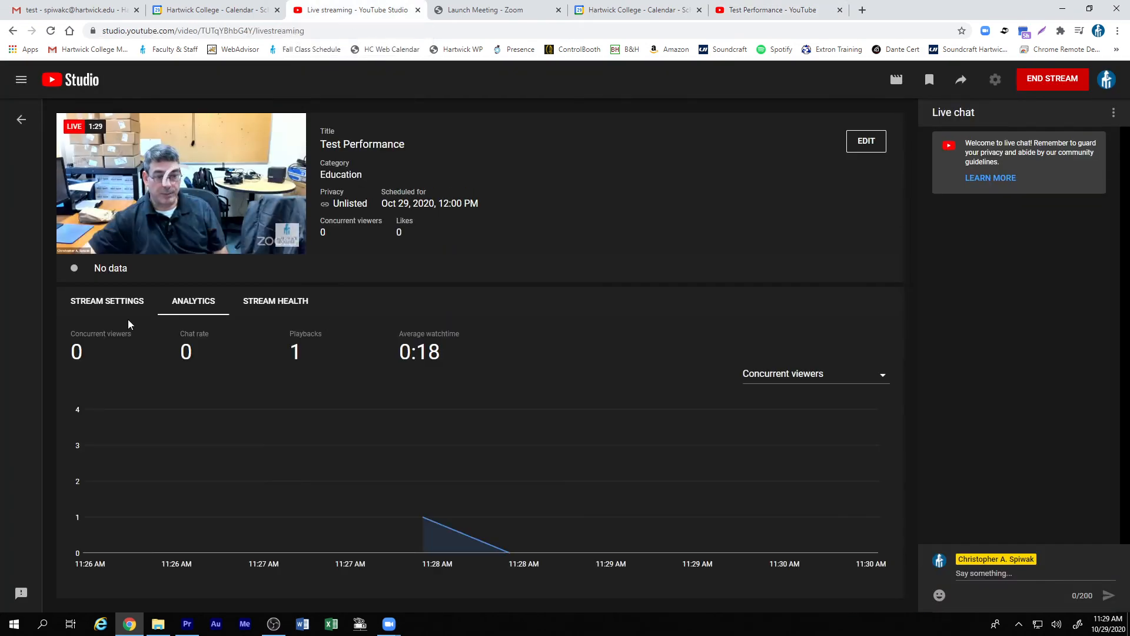
pyautogui.moveTo(151, 192)
# Step: Restart the Zoom meeting's broadcast on Custom Live Streaming Service, check the watch page, and close the duplicate Test Performance page
pyautogui.moveTo(388, 625)
pyautogui.click(445, 570)
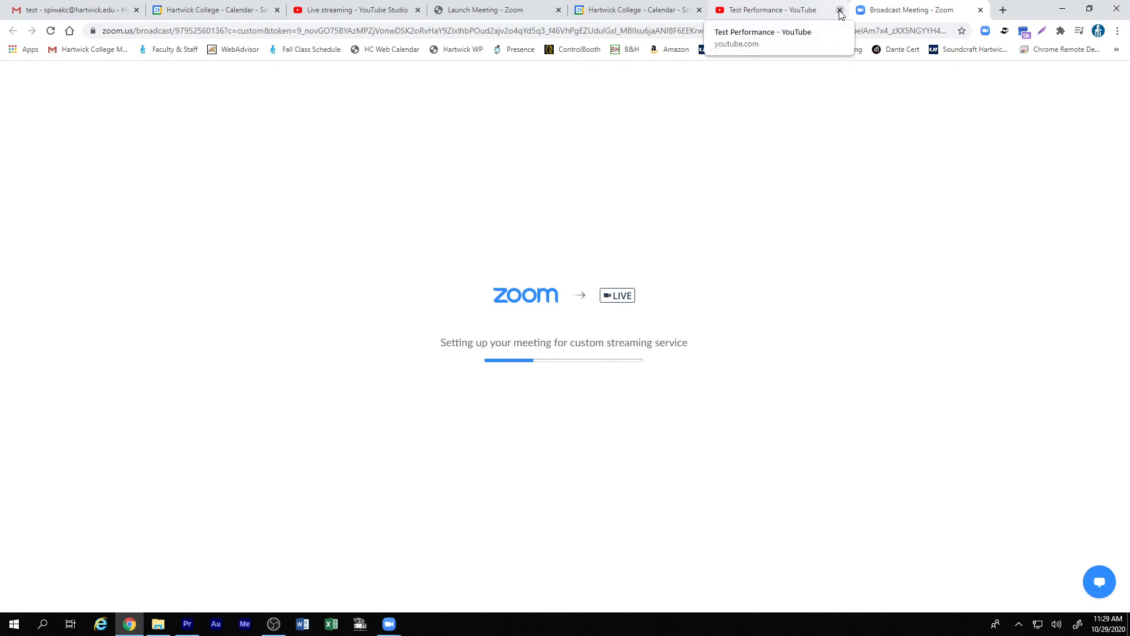
pyautogui.click(780, 18)
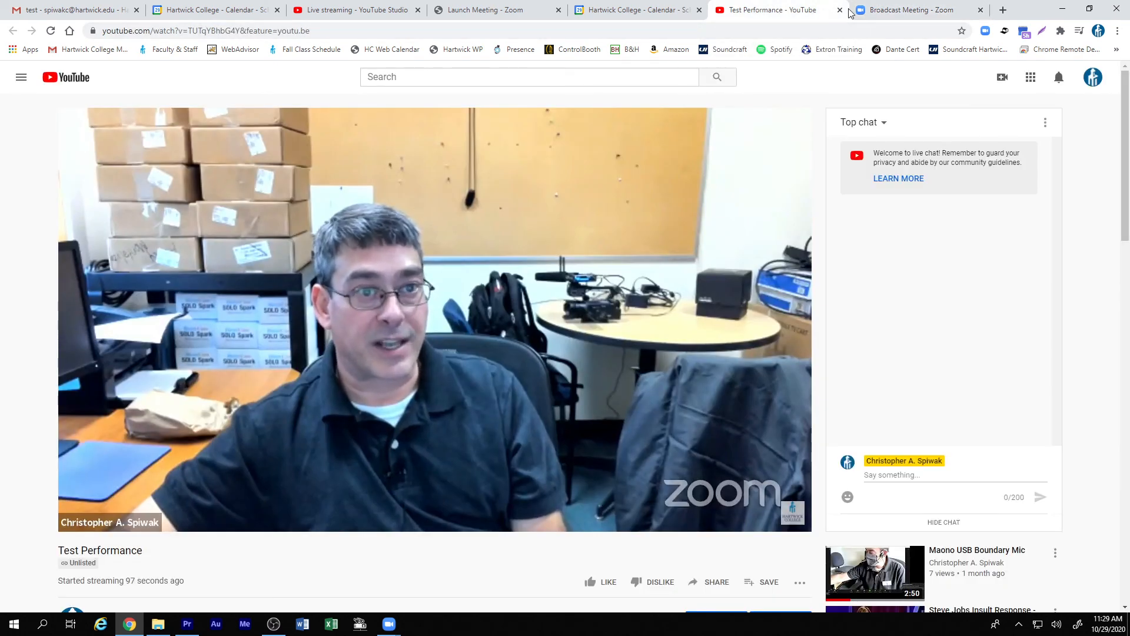
pyautogui.click(899, 17)
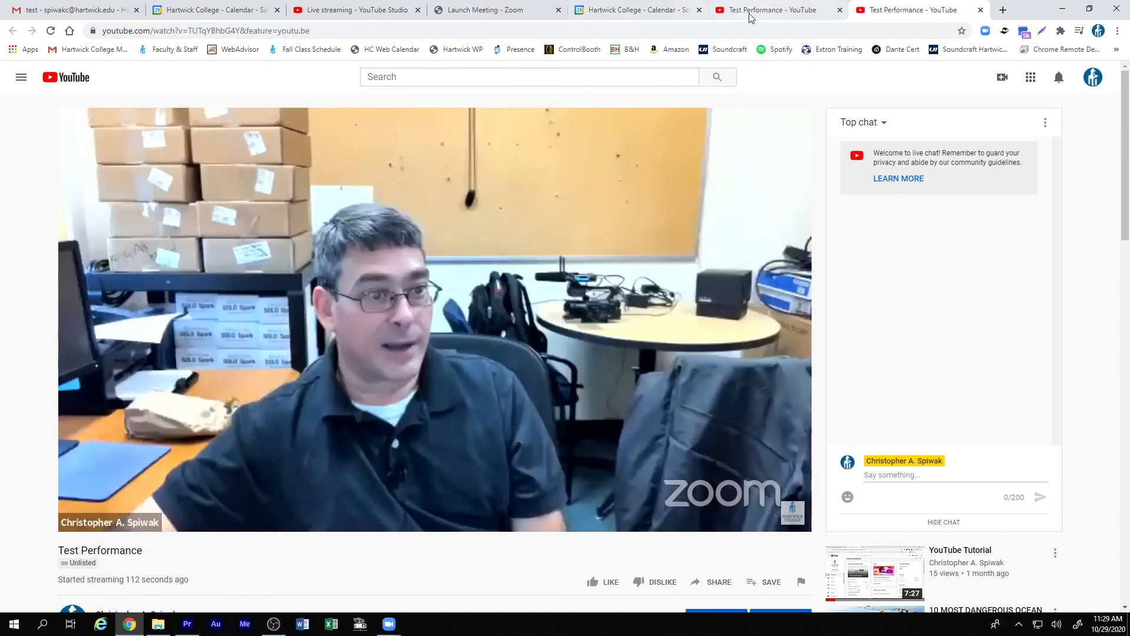
pyautogui.hotkey('ctrl', 'pageup')
pyautogui.hotkey('ctrl', 'w')
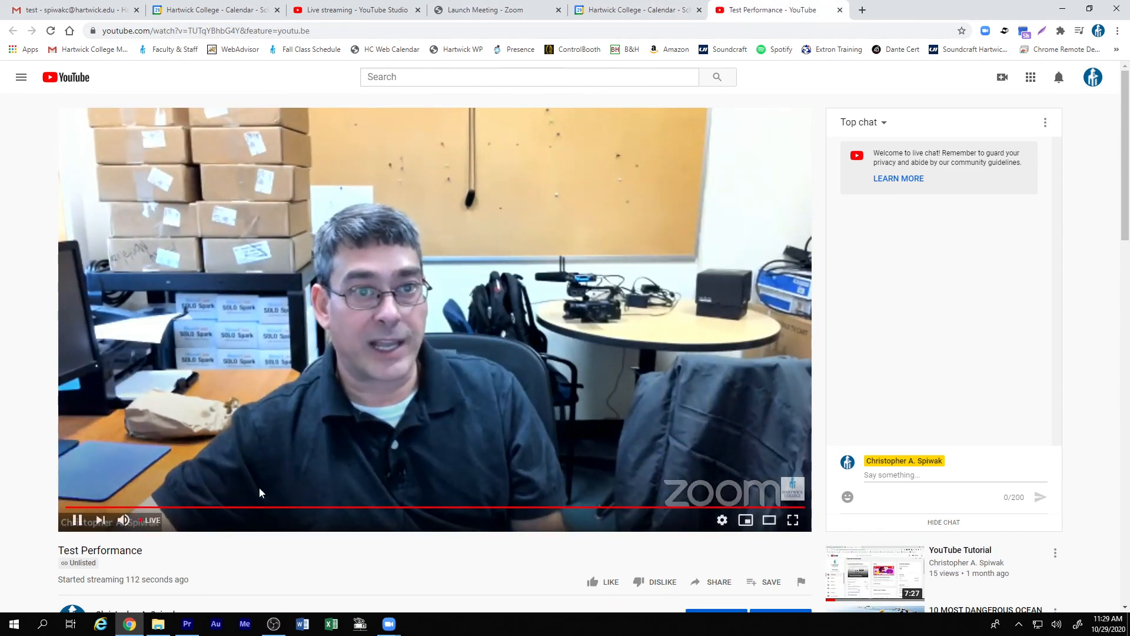
# Step: End the Test Performance stream in YouTube Studio and dismiss the Stream Finished summary
pyautogui.click(374, 12)
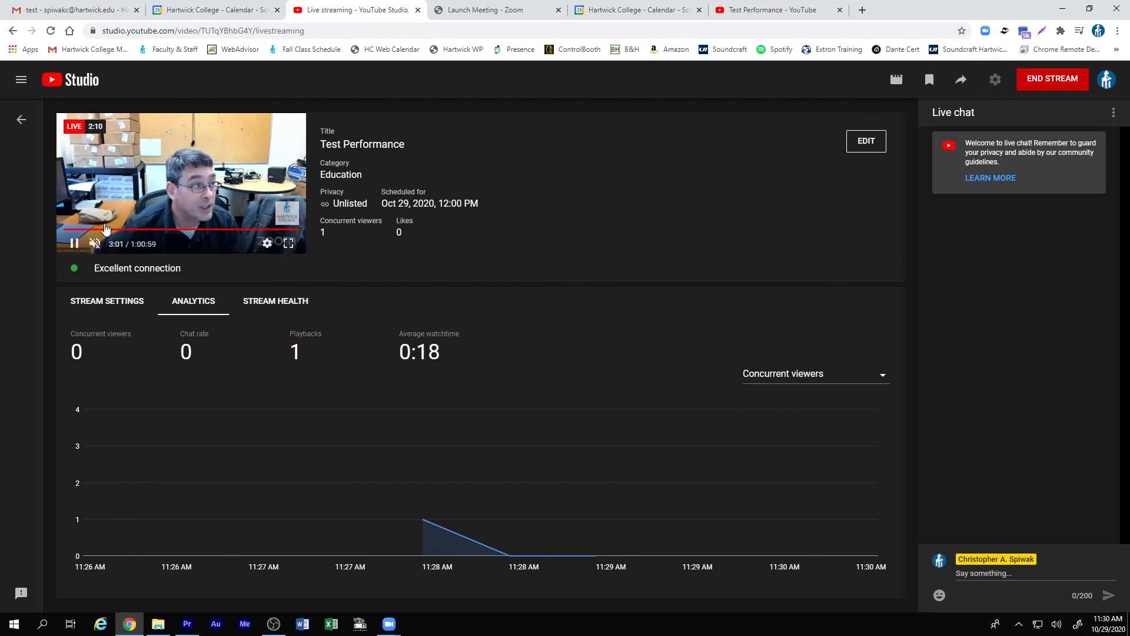
pyautogui.click(1062, 84)
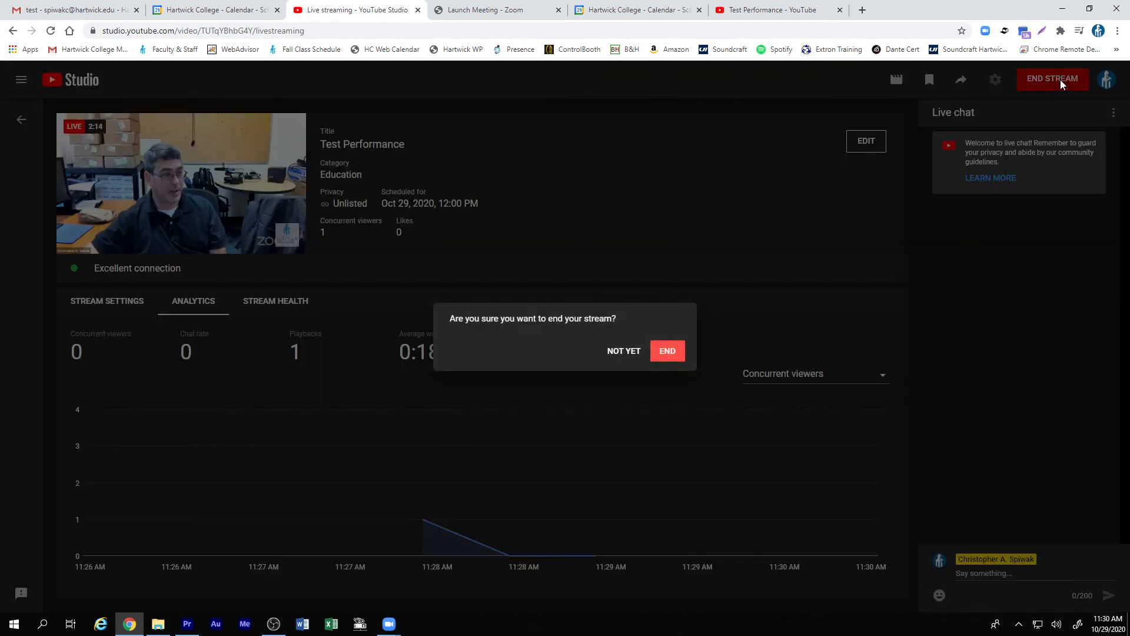
pyautogui.click(667, 351)
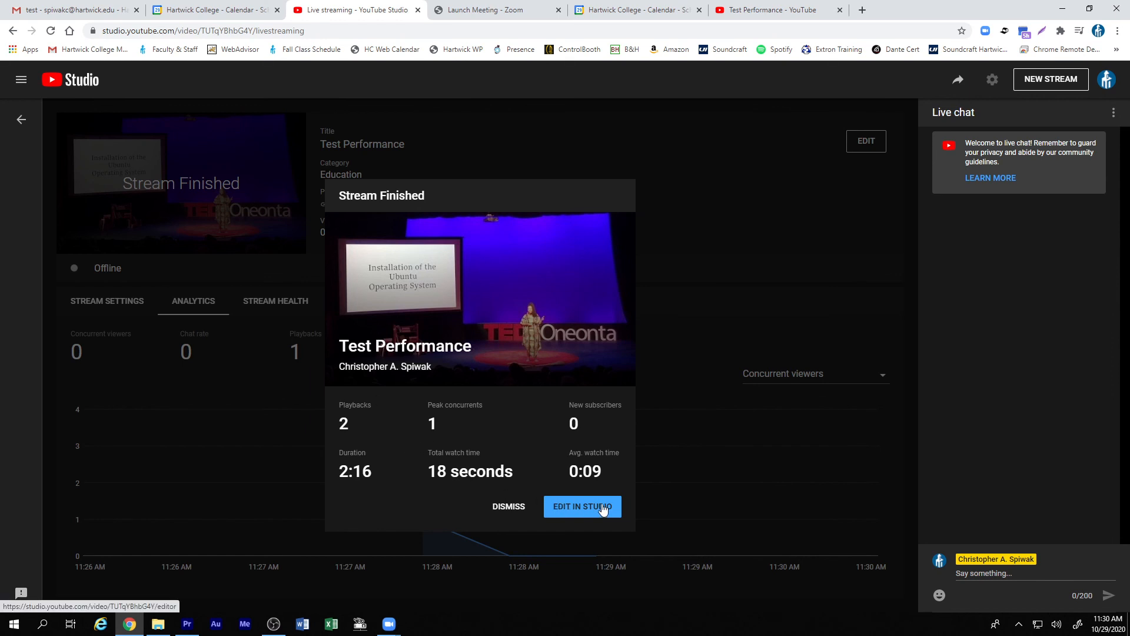
pyautogui.click(509, 507)
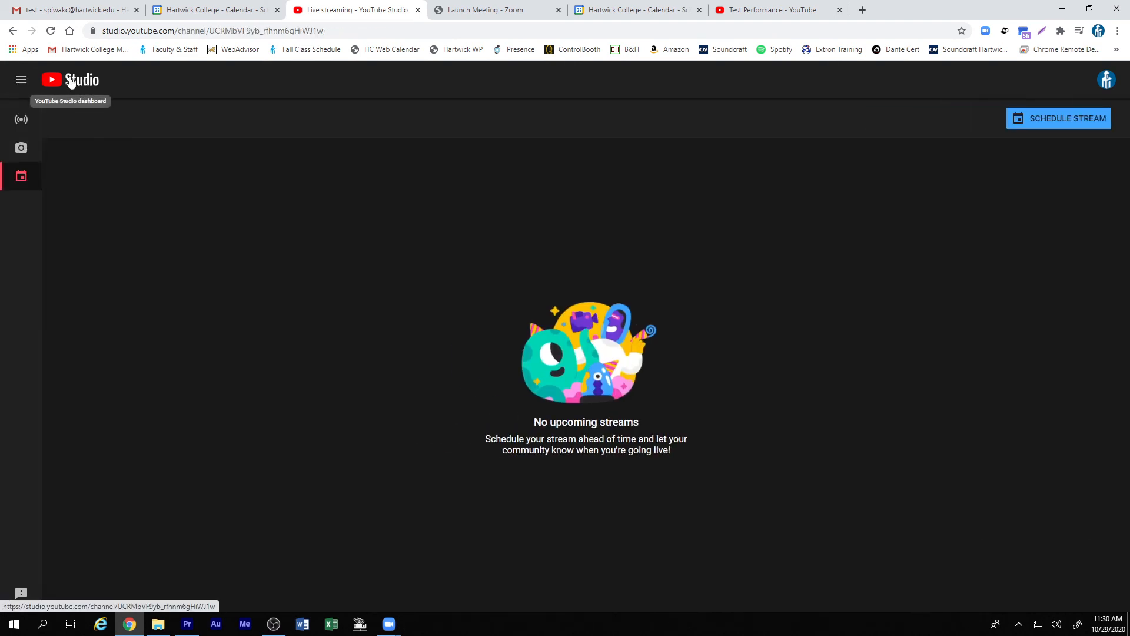
# Step: Find the Test Performance replay among the channel's live videos and open its video details
pyautogui.click(70, 82)
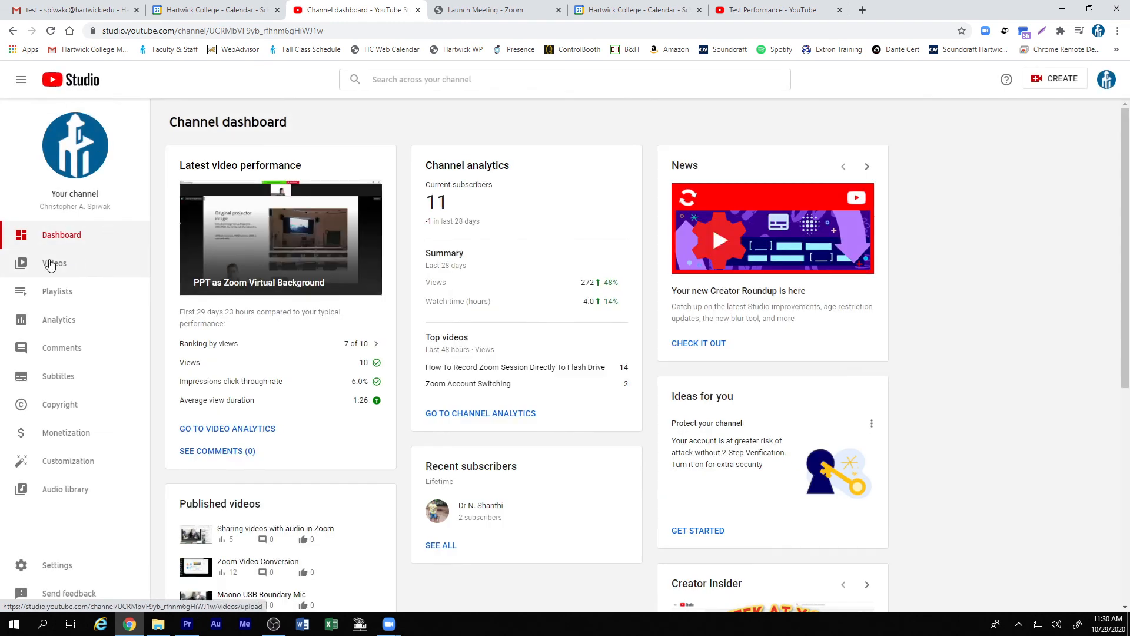
pyautogui.click(50, 264)
pyautogui.click(239, 155)
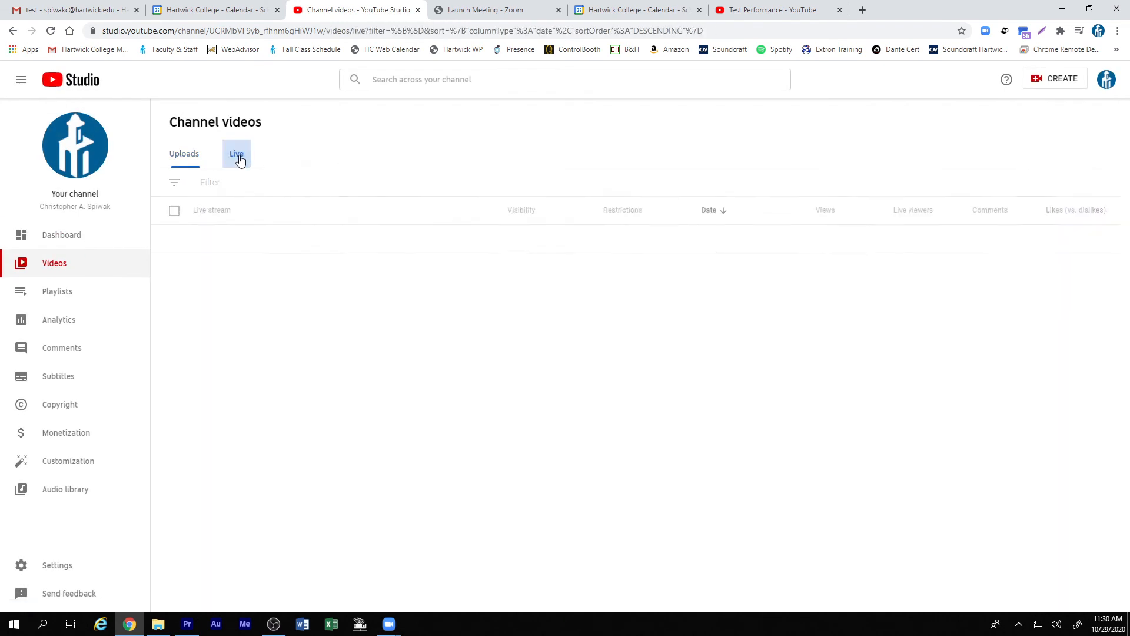
pyautogui.moveTo(342, 268)
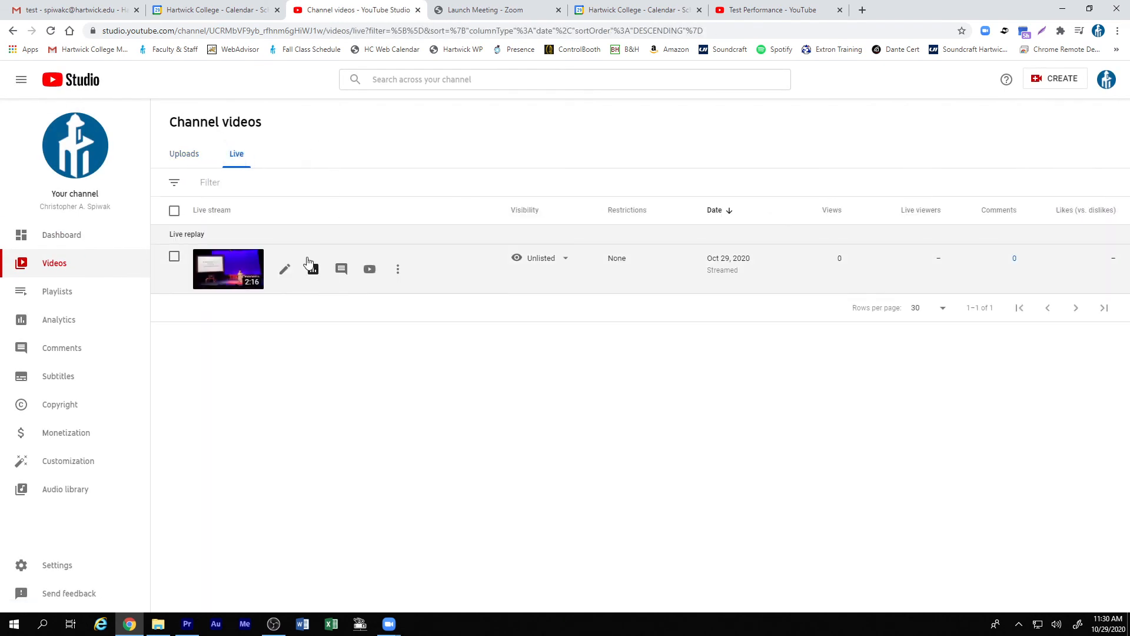
pyautogui.click(218, 259)
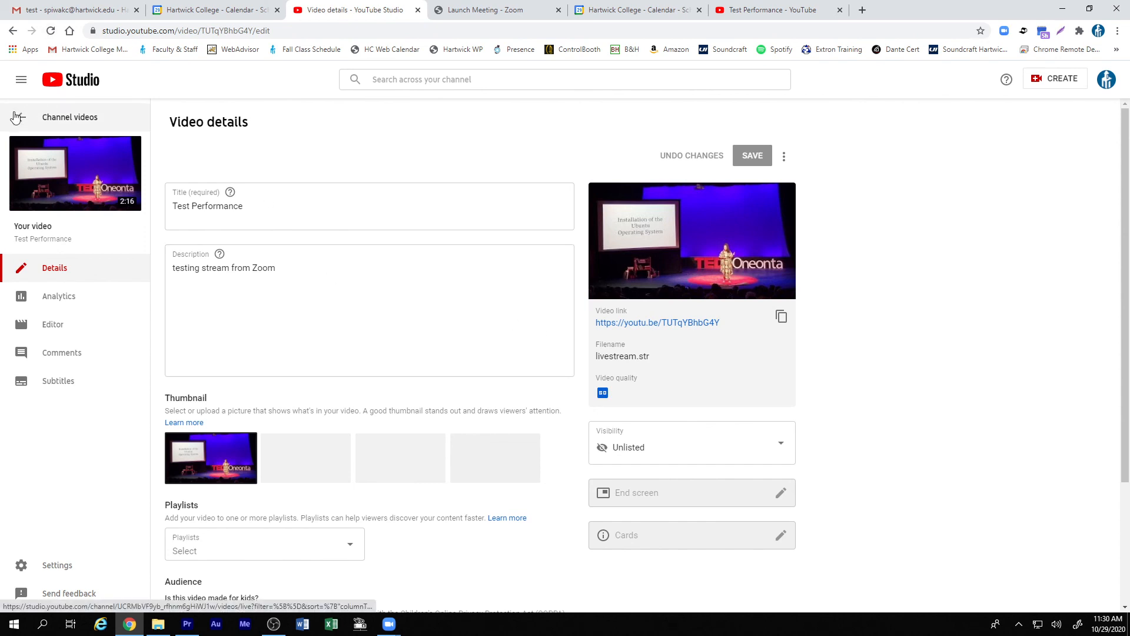
# Step: Preview the Test Performance recording in the video editor, move the playhead back to 0:00:00, and return to the channel's live videos
pyautogui.click(34, 324)
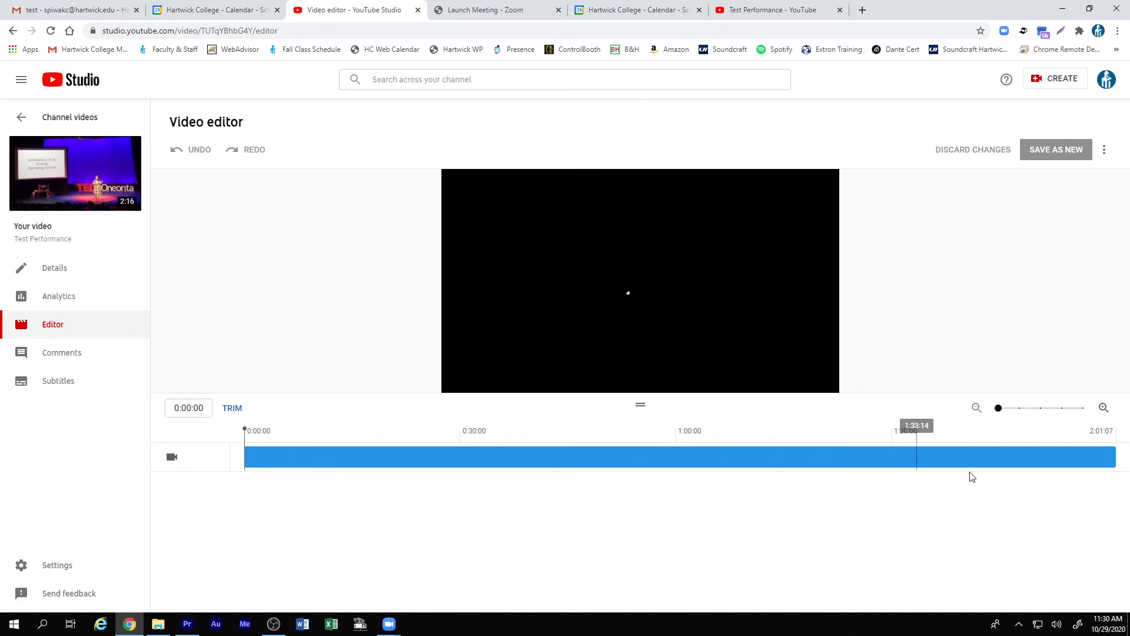
pyautogui.click(411, 441)
pyautogui.click(314, 428)
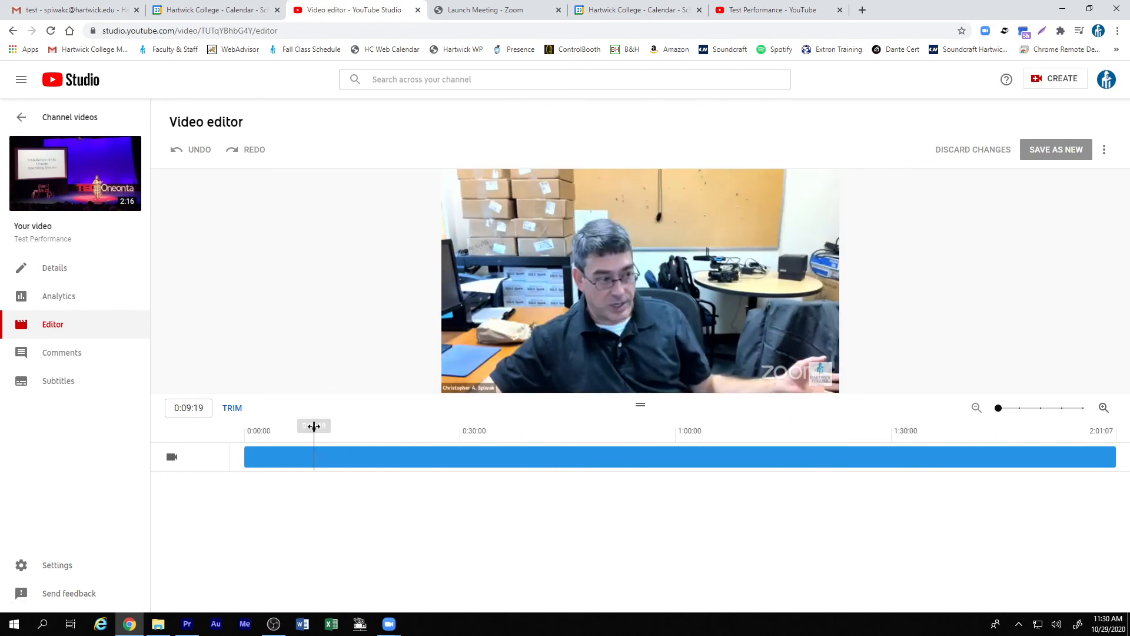
pyautogui.click(257, 427)
pyautogui.click(242, 424)
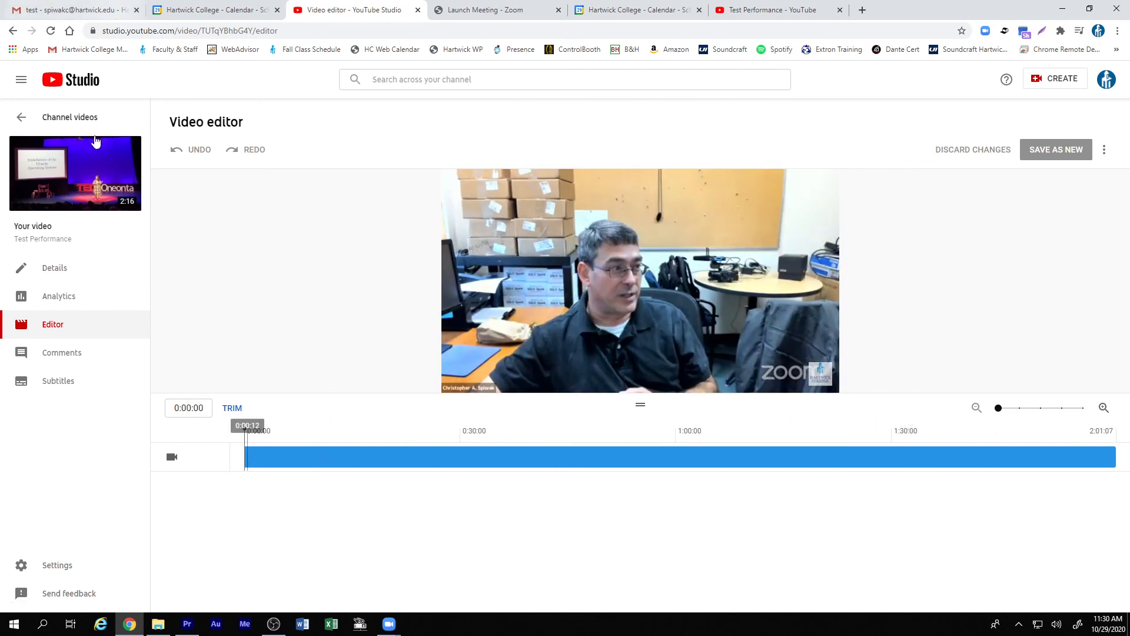
pyautogui.click(22, 116)
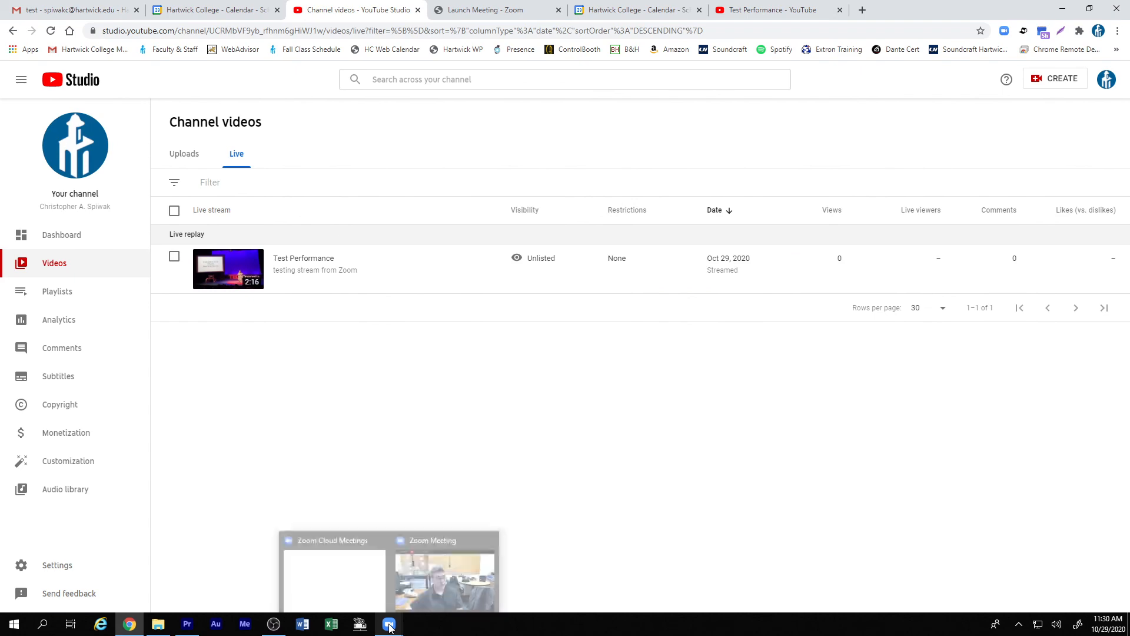
pyautogui.moveTo(274, 624)
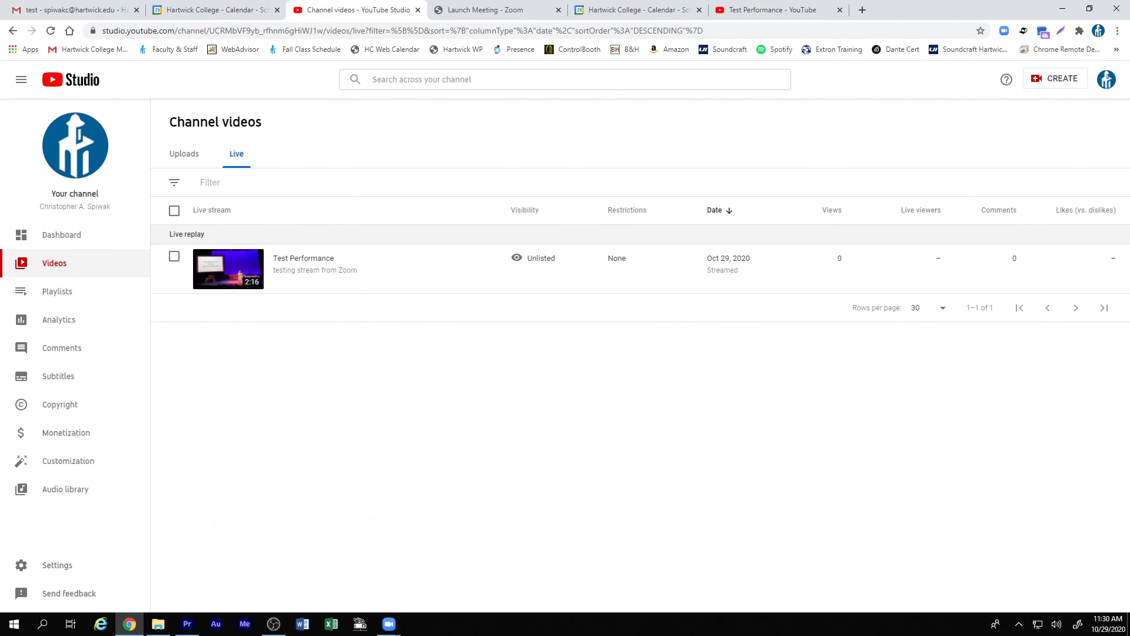